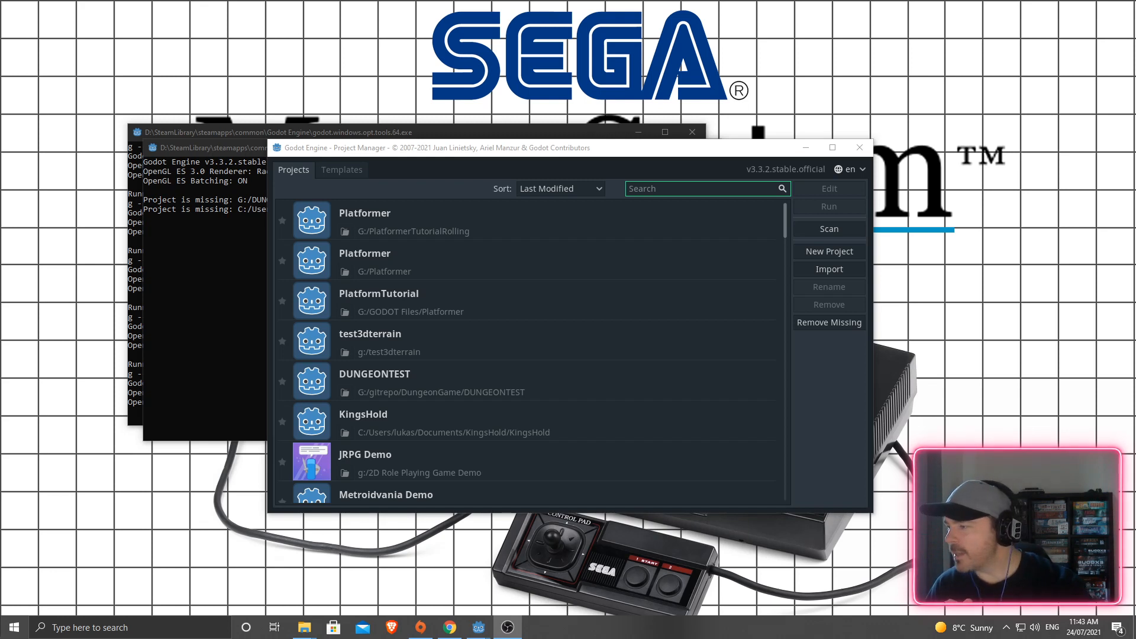
# - Bring the itch.io asset pack download page back in front of the Project Manager
pyautogui.click(450, 627)
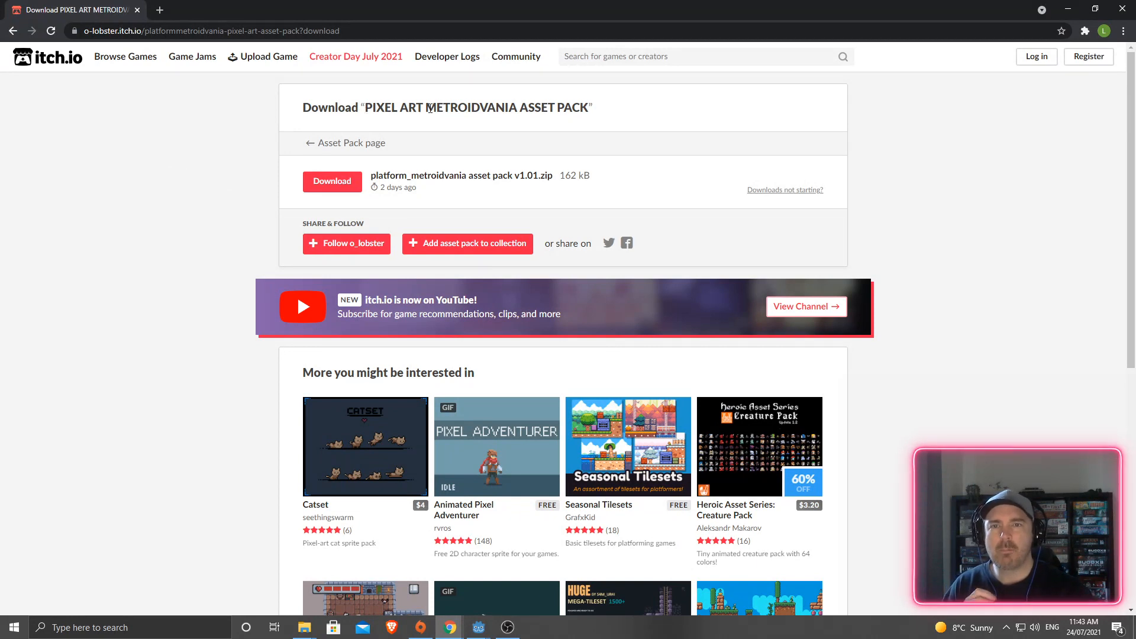
# - Browse the Pixel Art Metroidvania asset pack page's contents, then minimize Chrome
pyautogui.click(347, 146)
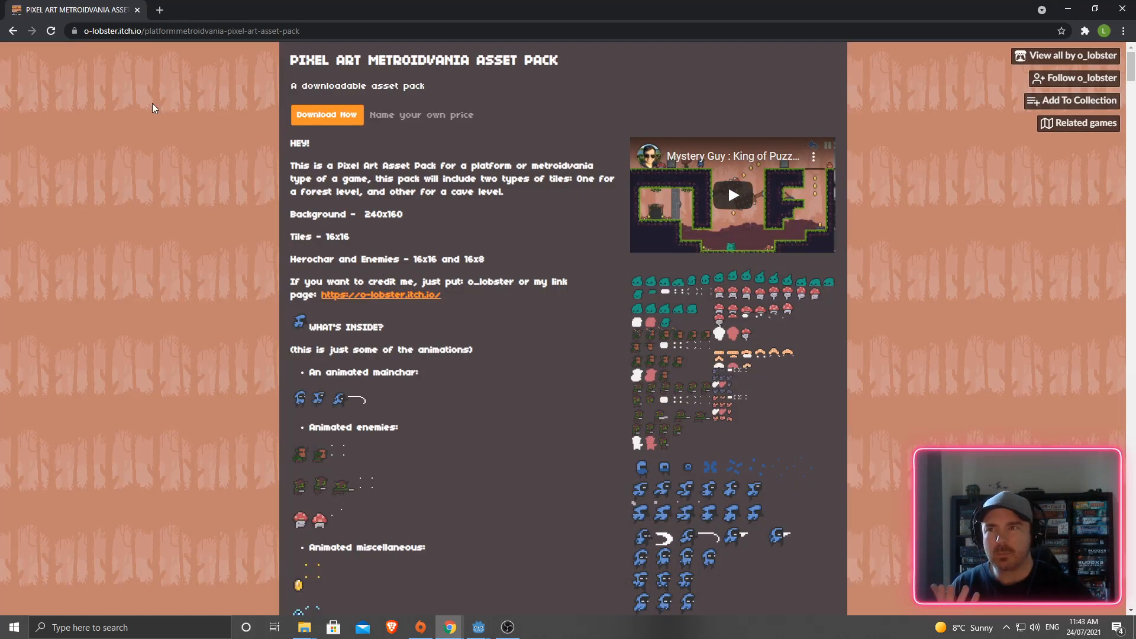
pyautogui.hotkey('alt', 'Left')
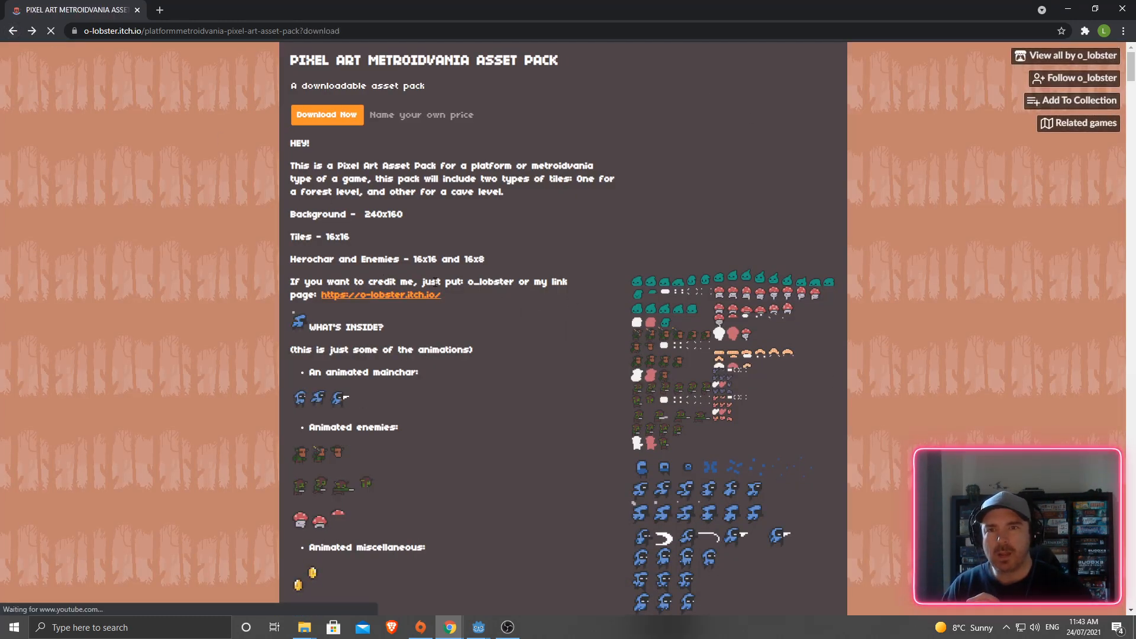
pyautogui.click(33, 31)
pyautogui.scroll(-5, 414, 300)
pyautogui.scroll(-9, 415, 302)
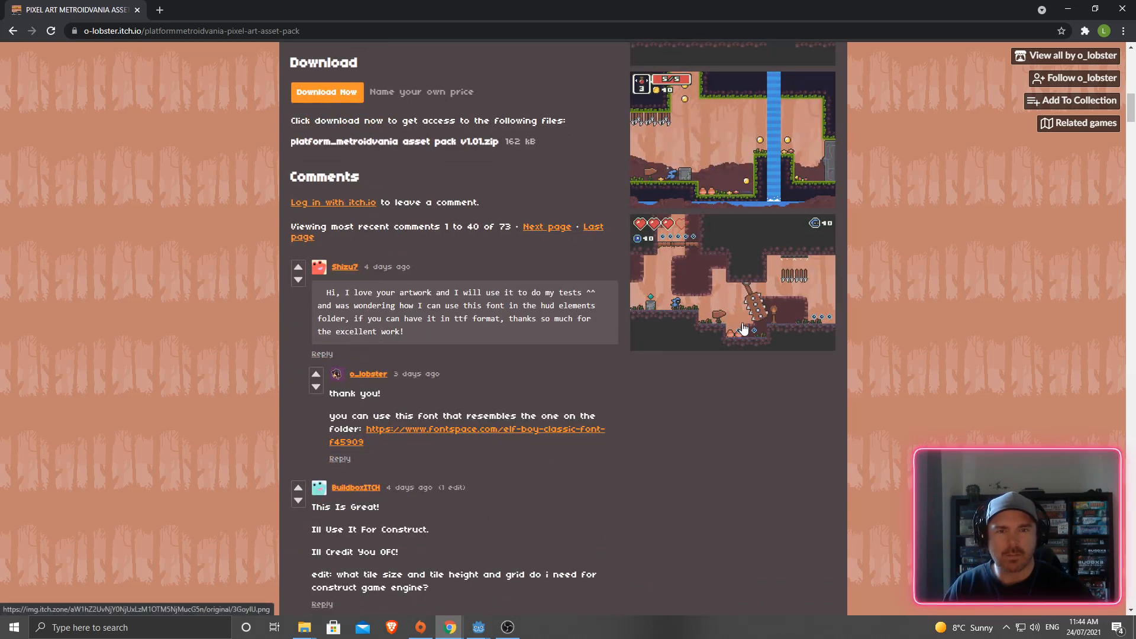
pyautogui.scroll(3, 743, 329)
pyautogui.scroll(5, 743, 329)
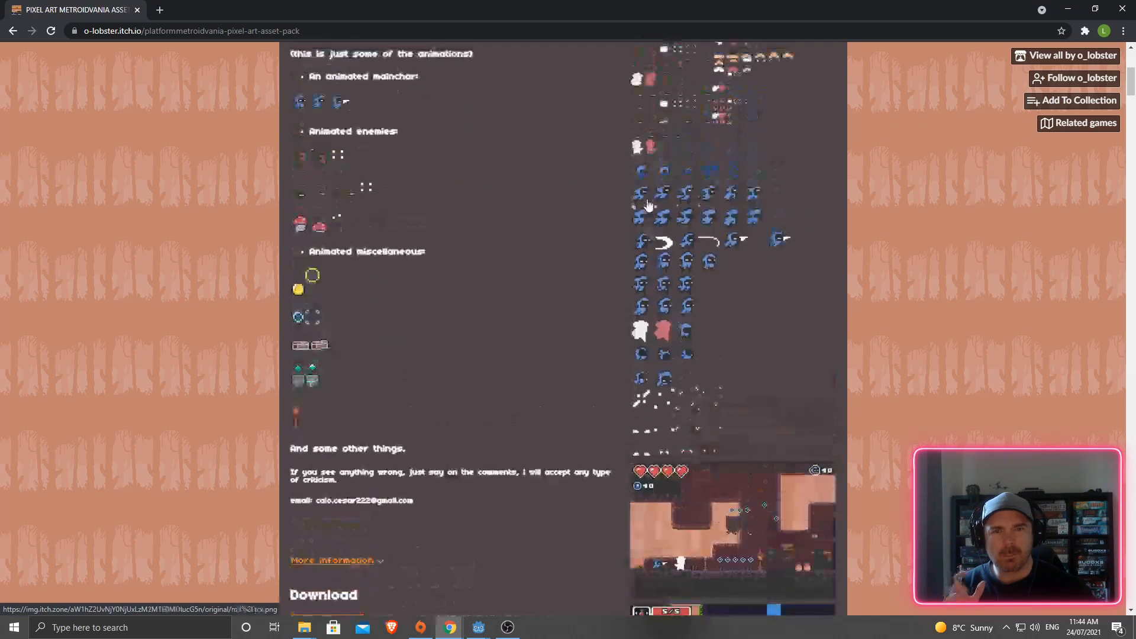
pyautogui.scroll(3, 641, 153)
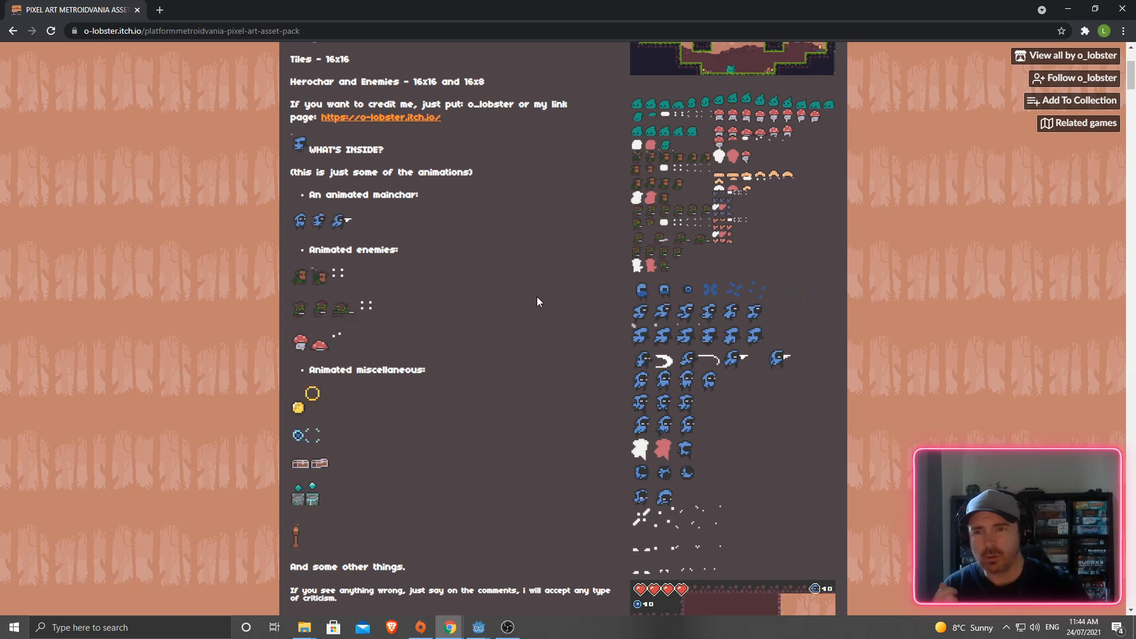
pyautogui.scroll(2, 476, 295)
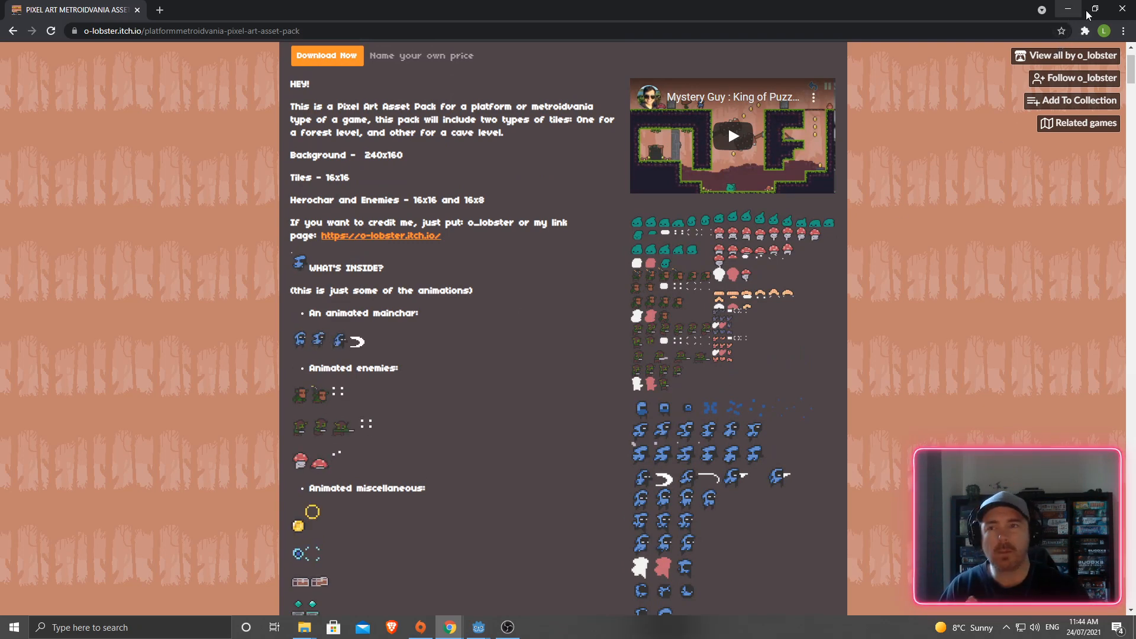
pyautogui.click(1066, 10)
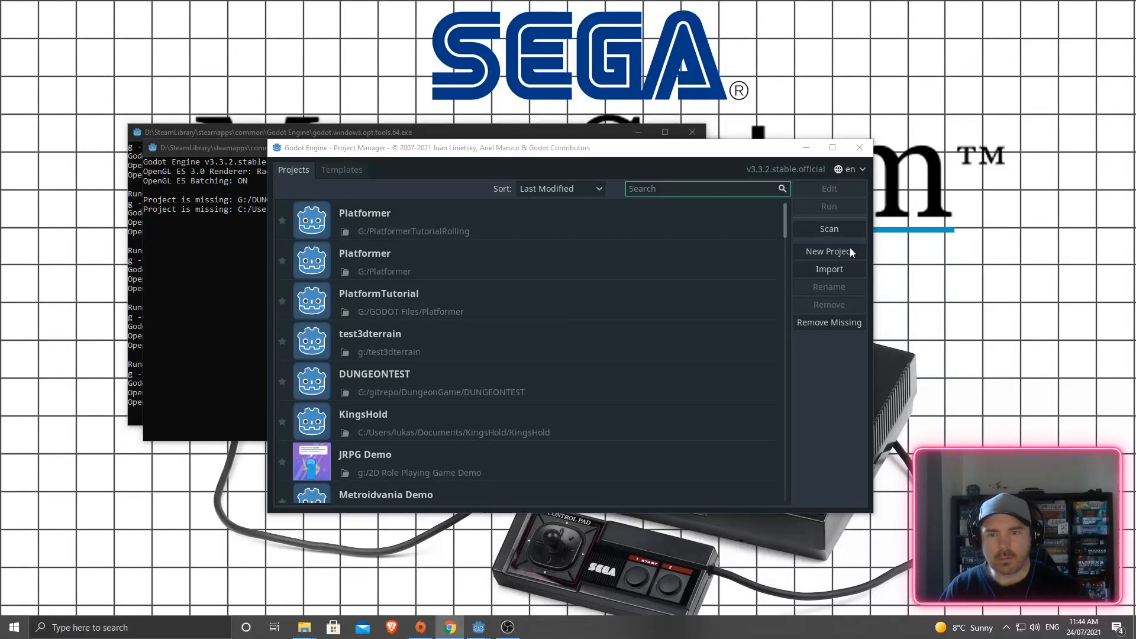
# - Start a new project and create a 'Godot' folder on drive E: for it
pyautogui.click(820, 251)
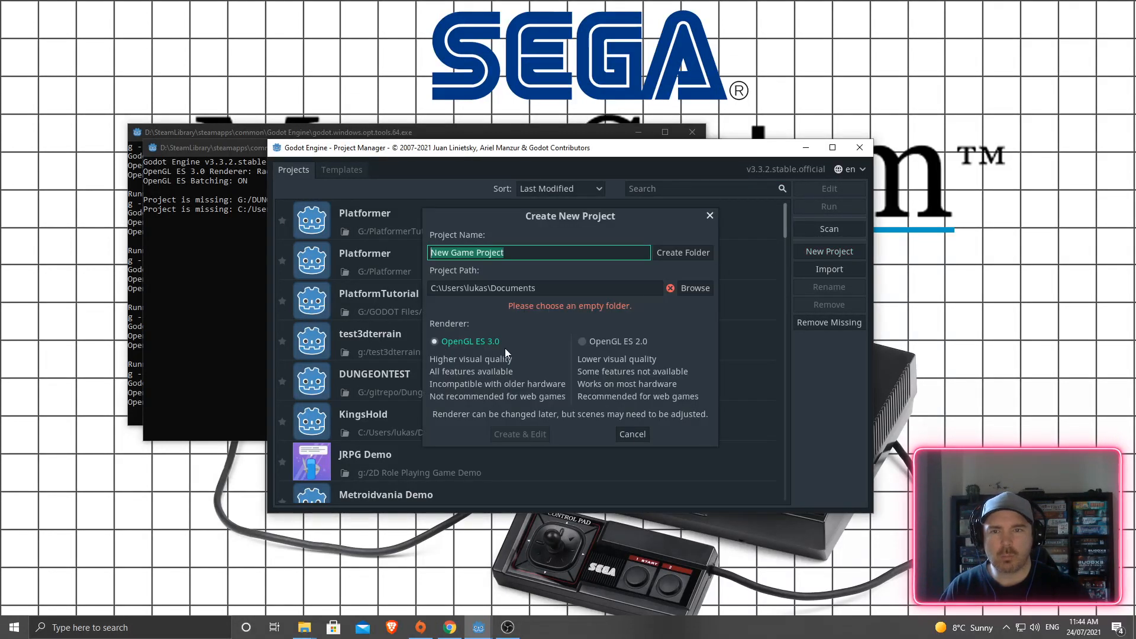
pyautogui.click(695, 287)
pyautogui.click(395, 215)
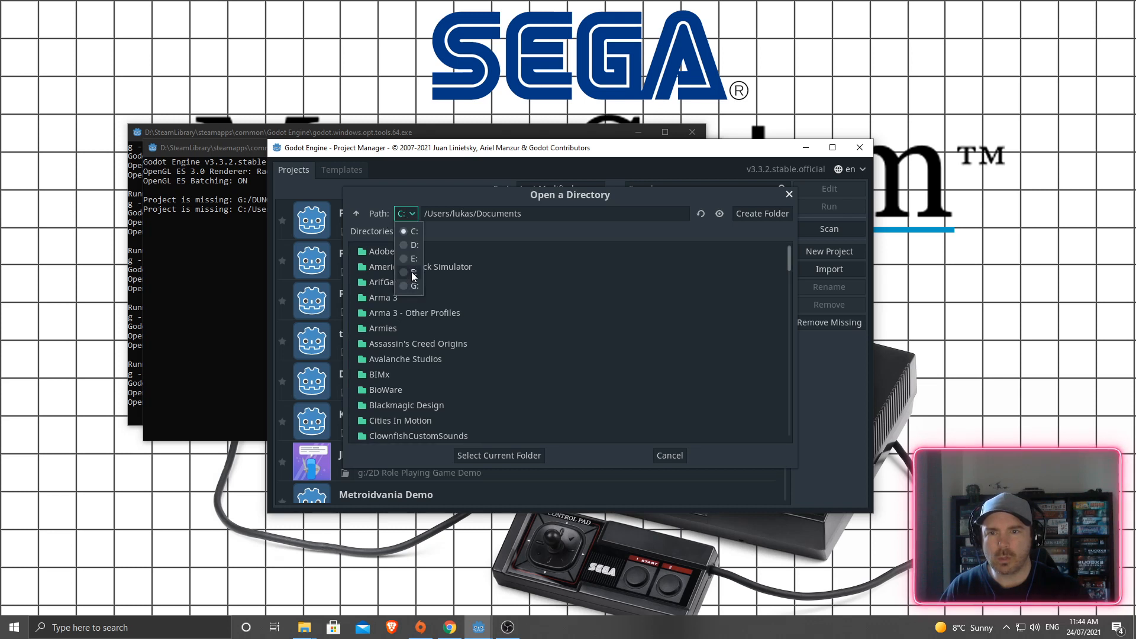
pyautogui.click(403, 260)
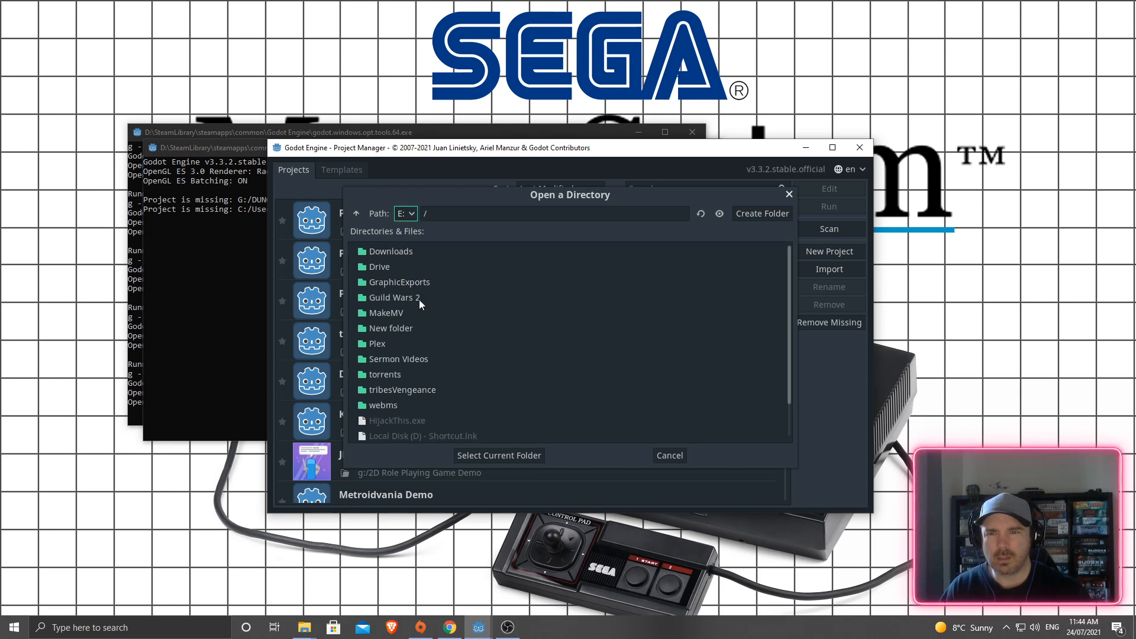
pyautogui.click(750, 214)
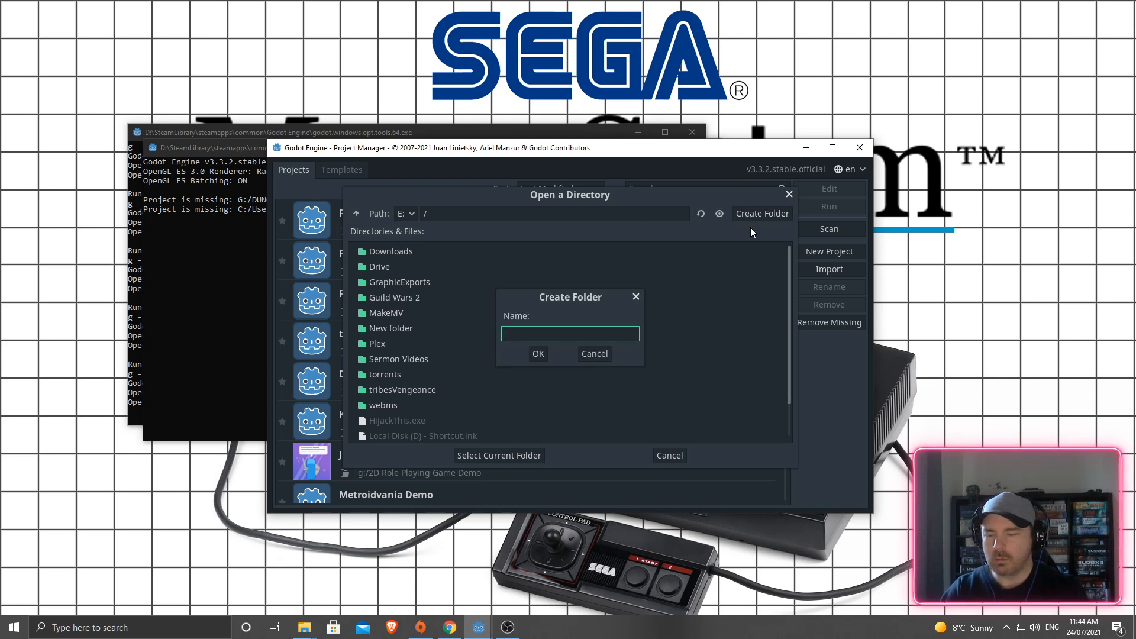
pyautogui.write('Godot')
pyautogui.press('Return')
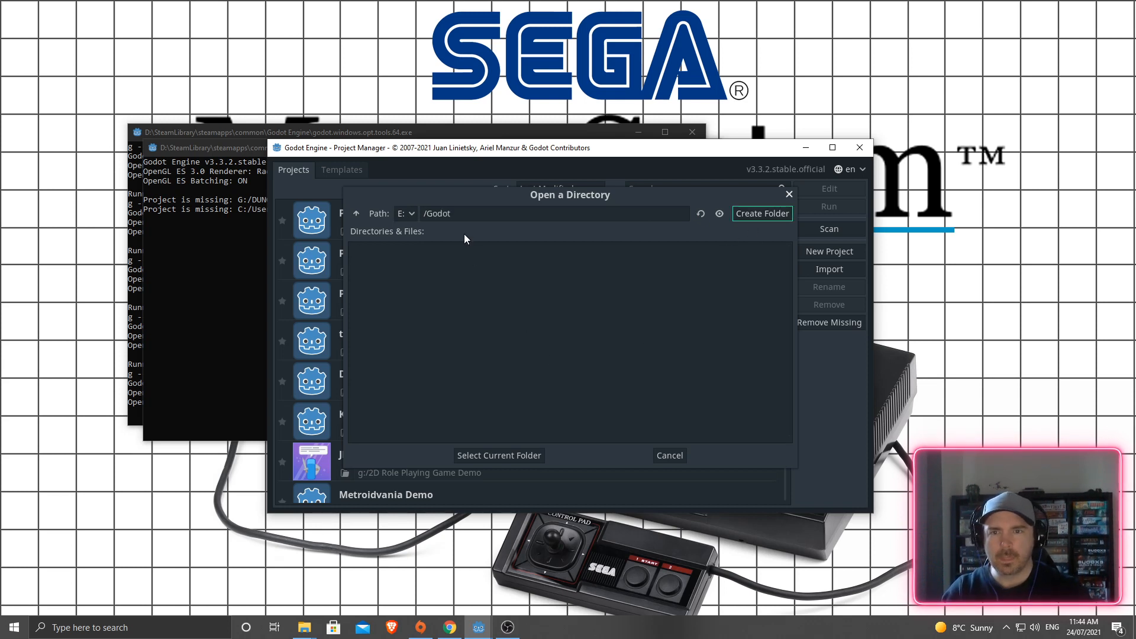
# - Name the project PlatformerTutorialY11 in the Godot folder and create it for editing
pyautogui.click(473, 455)
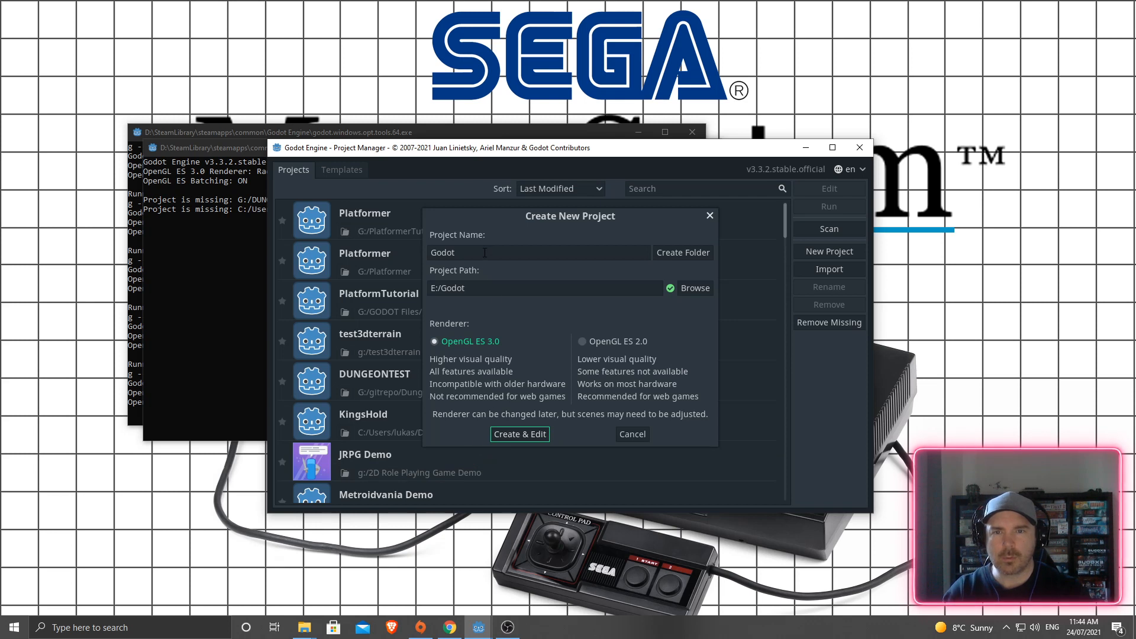
pyautogui.write('Platfo')
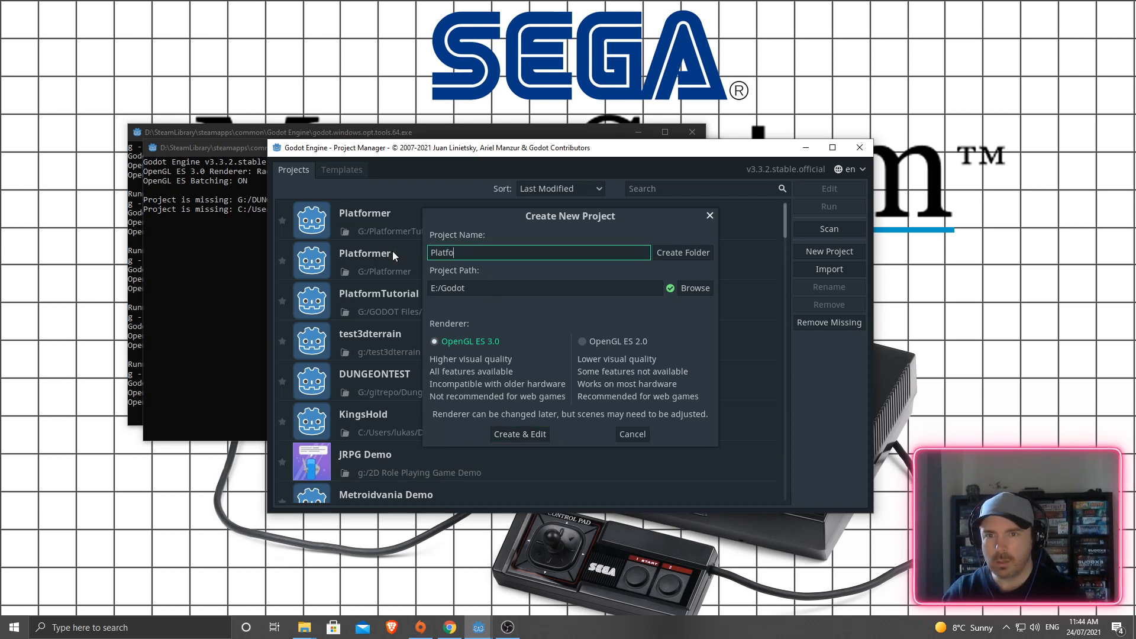
pyautogui.write('rmerTutorial')
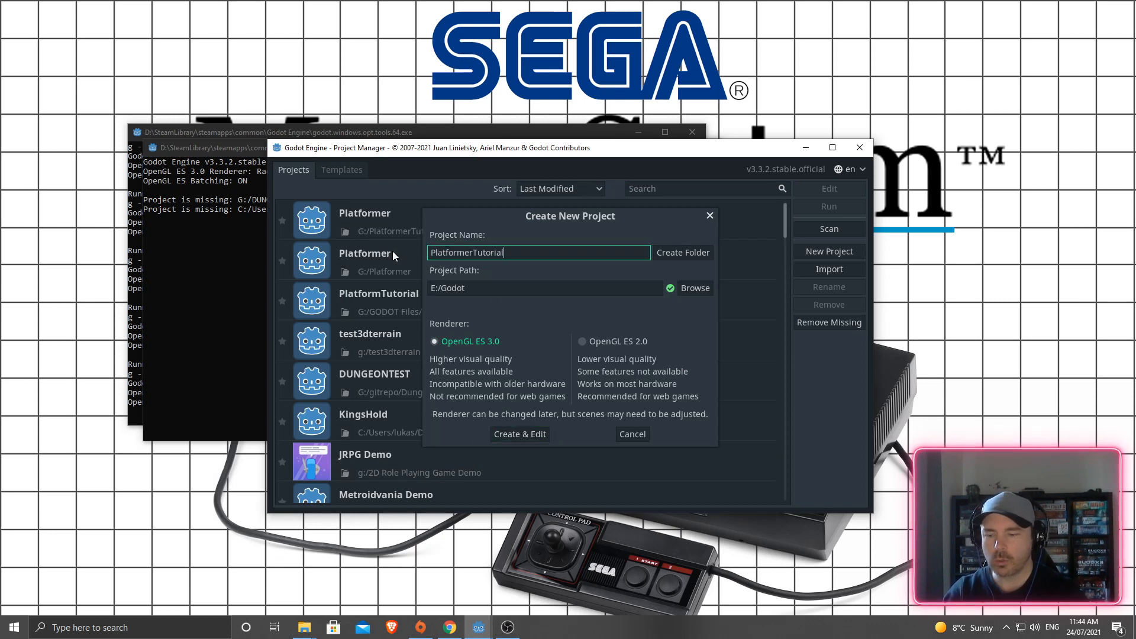
pyautogui.write('Y11')
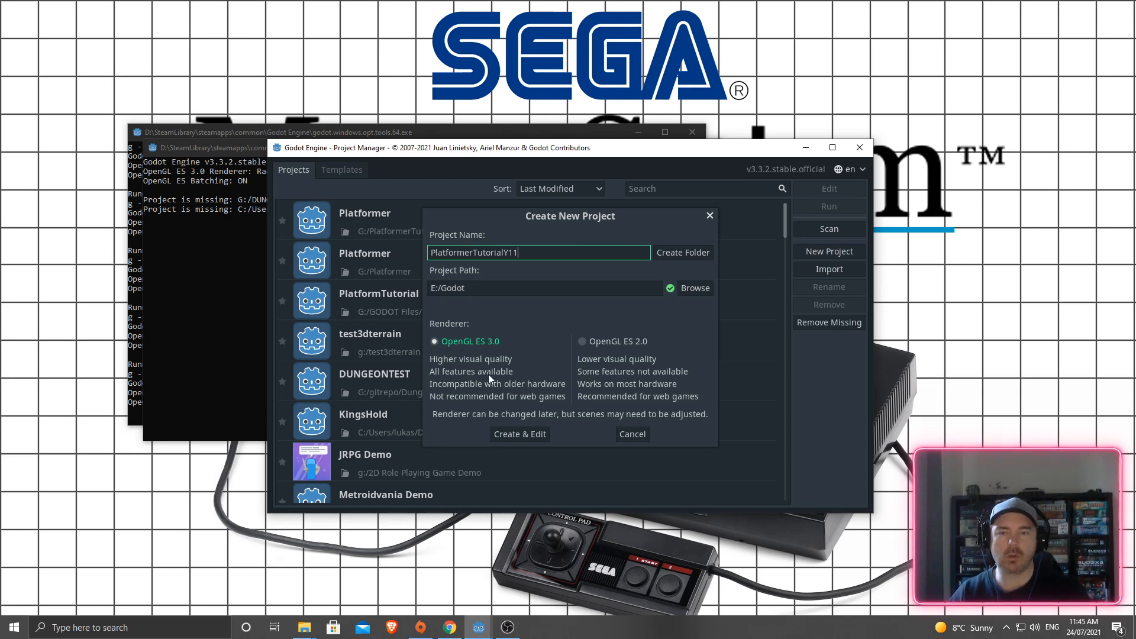
pyautogui.click(514, 428)
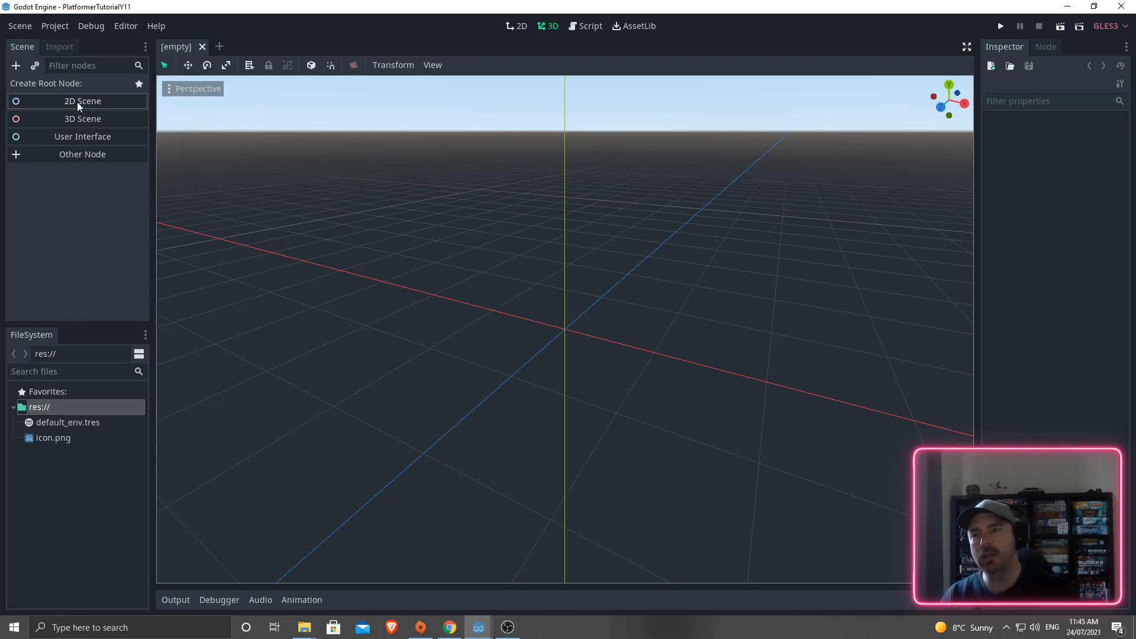
# - Make a KinematicBody2D the root node of the new scene
pyautogui.click(63, 155)
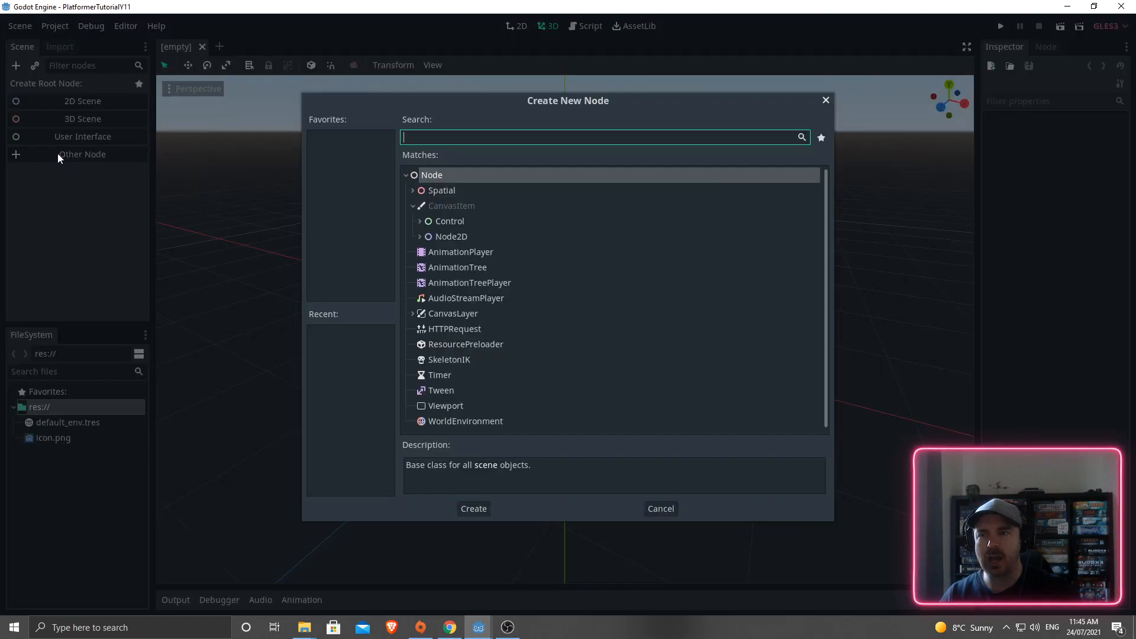
pyautogui.write('kine')
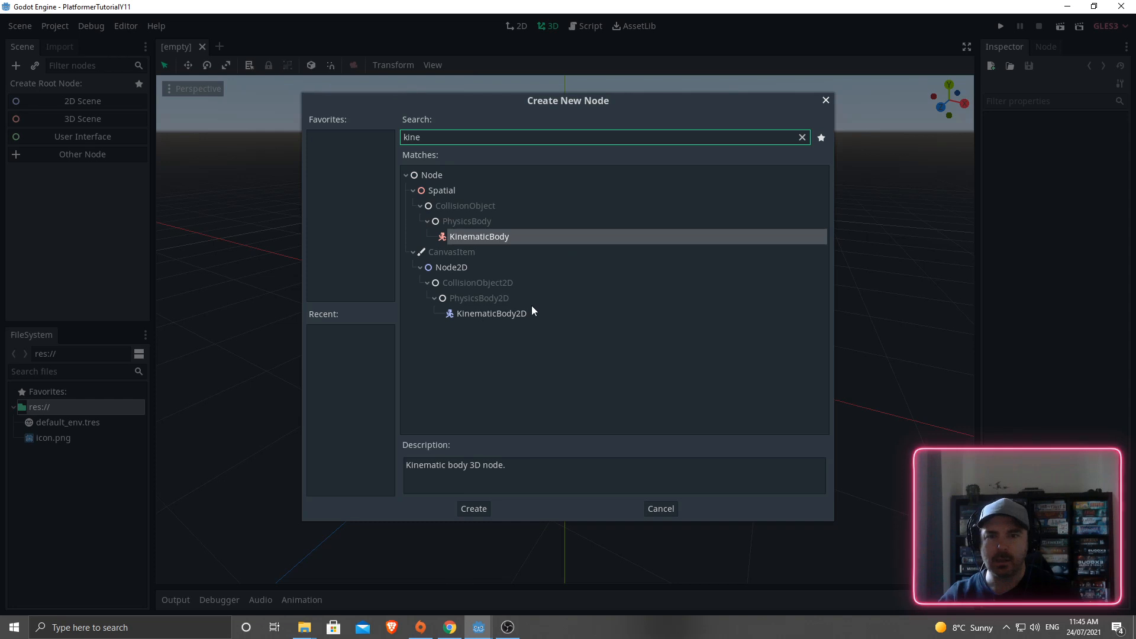
pyautogui.doubleClick(478, 314)
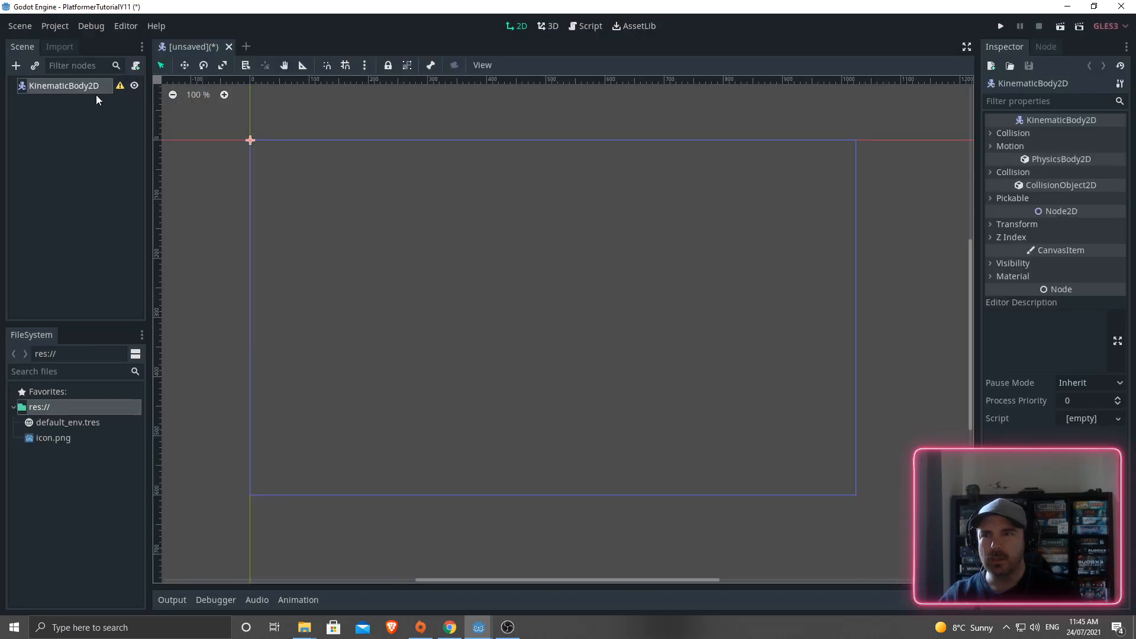
# - Rename the KinematicBody2D root node to Player
pyautogui.doubleClick(41, 86)
pyautogui.write('Player')
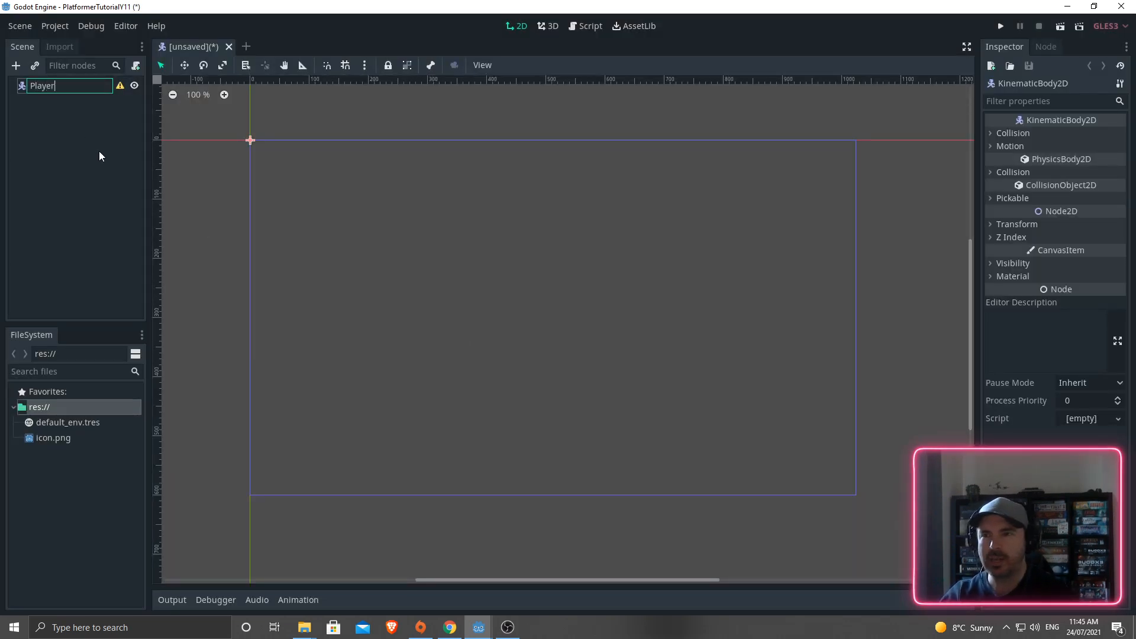
pyautogui.press('Return')
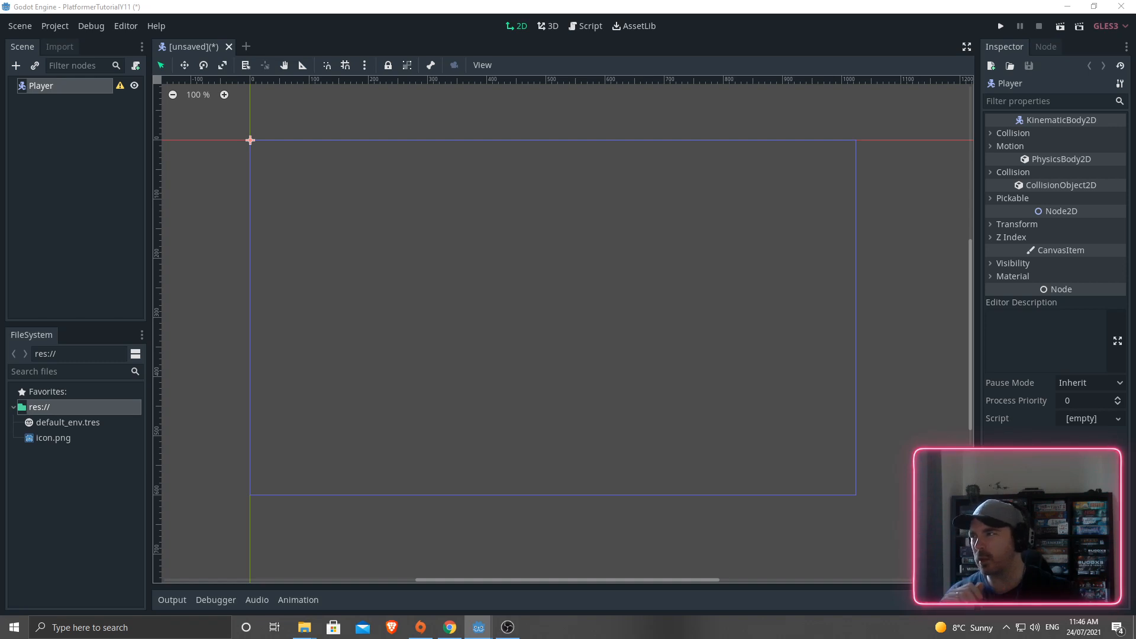
# - Maximize the finished Platformer project and open its Player scene in 2D view
pyautogui.moveTo(0, 288); pyautogui.dragTo(531, 166)
pyautogui.doubleClick(531, 165)
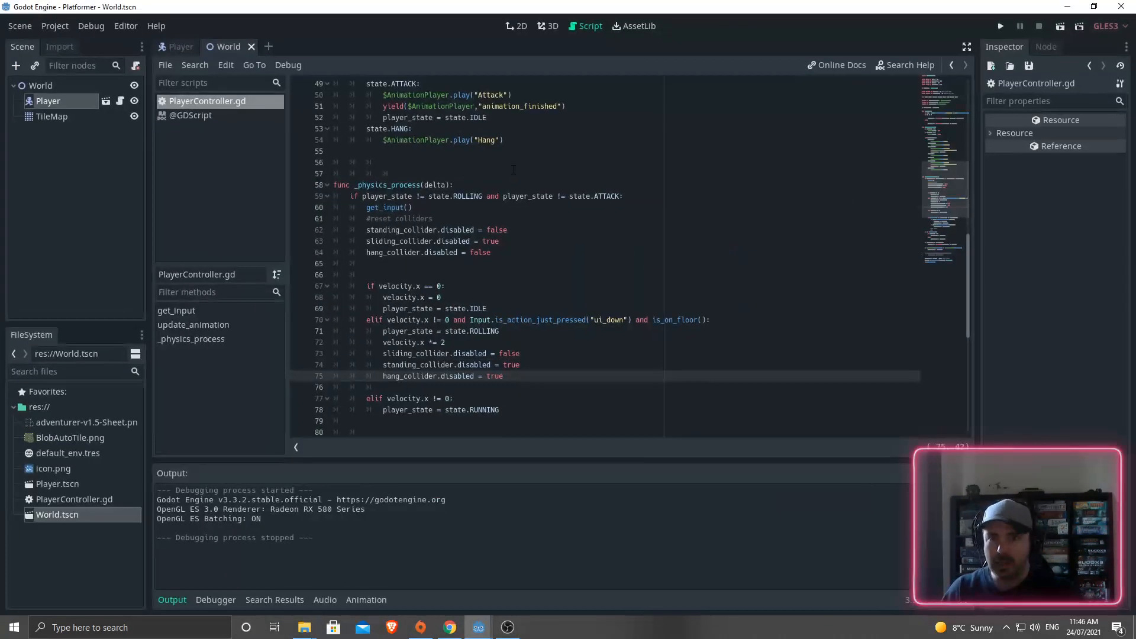
pyautogui.click(516, 26)
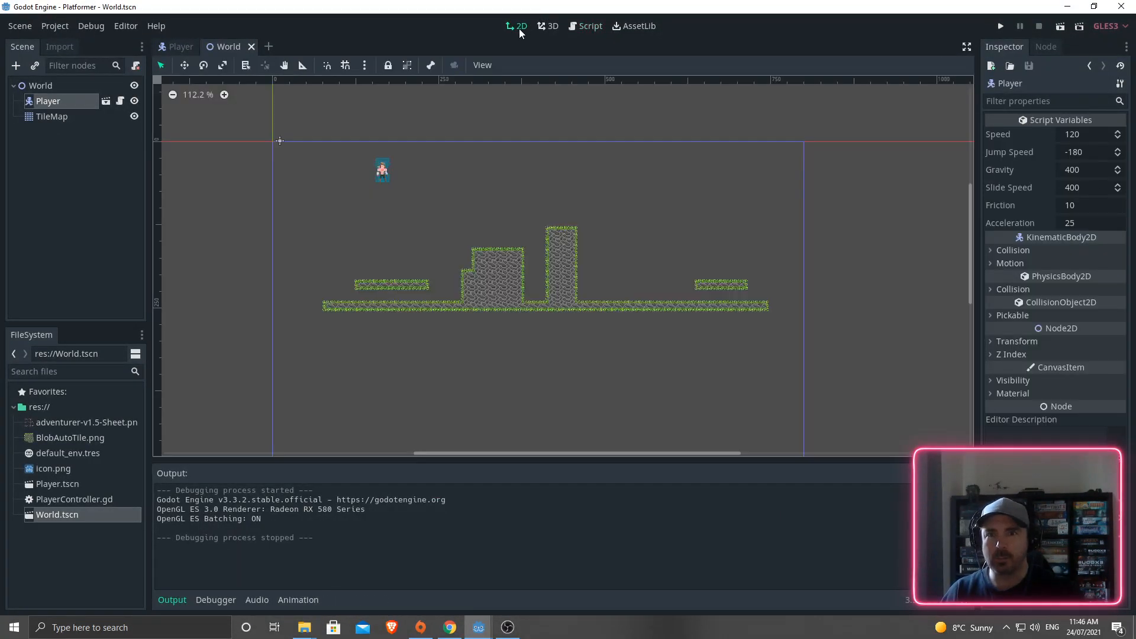
pyautogui.click(105, 103)
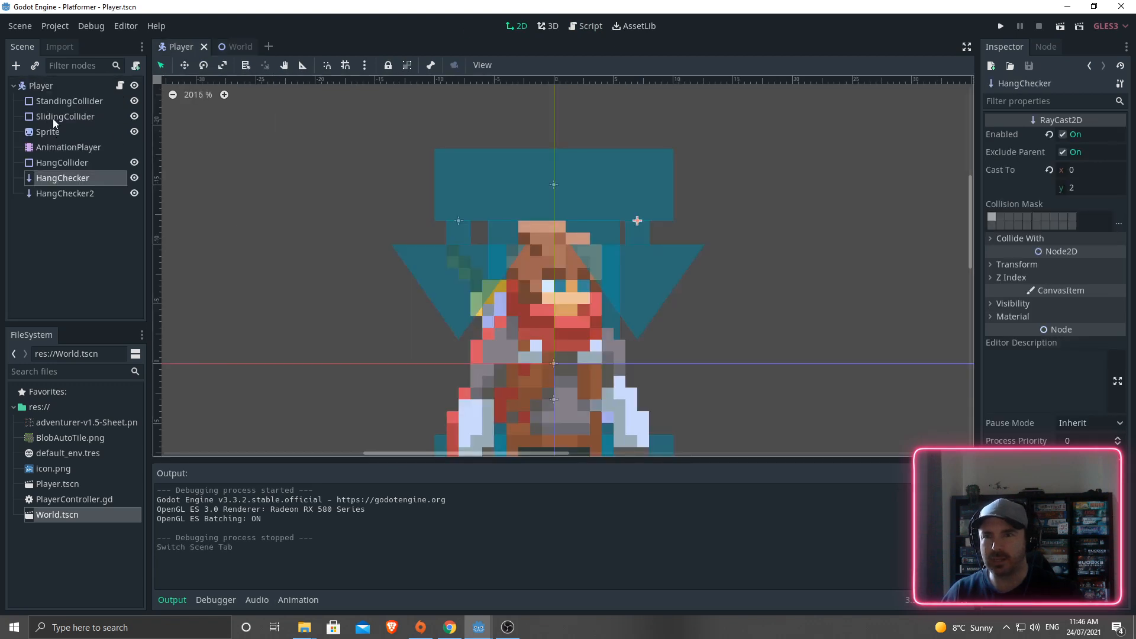
pyautogui.scroll(-5, 247, 177)
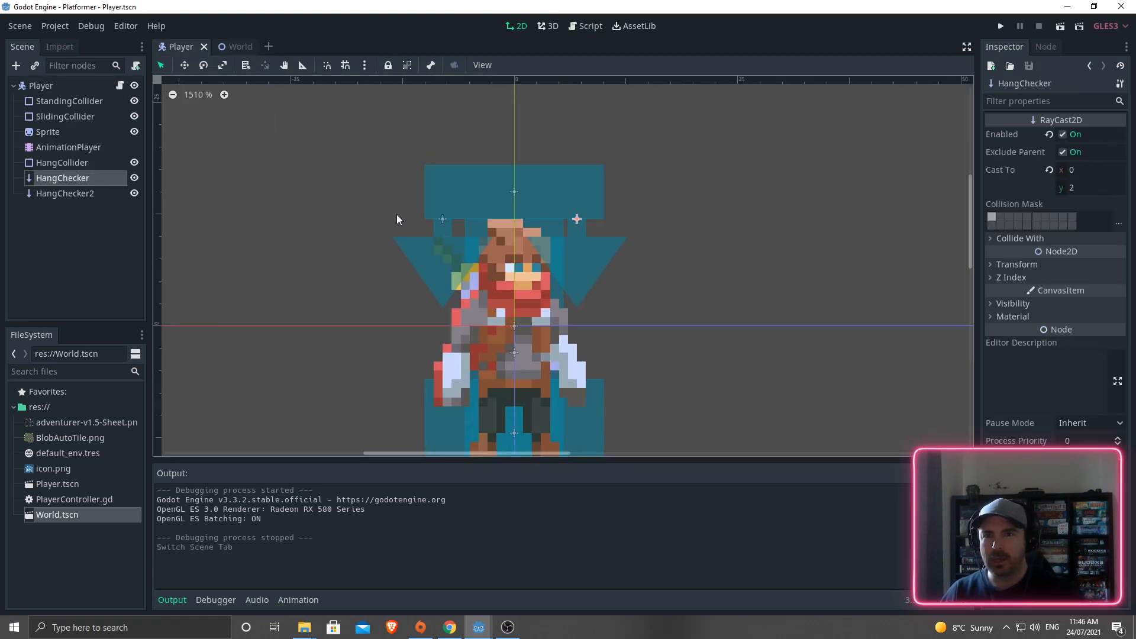
# - Inspect the Player root, StandingCollider, SlidingCollider, Sprite and AnimationPlayer nodes
pyautogui.click(30, 88)
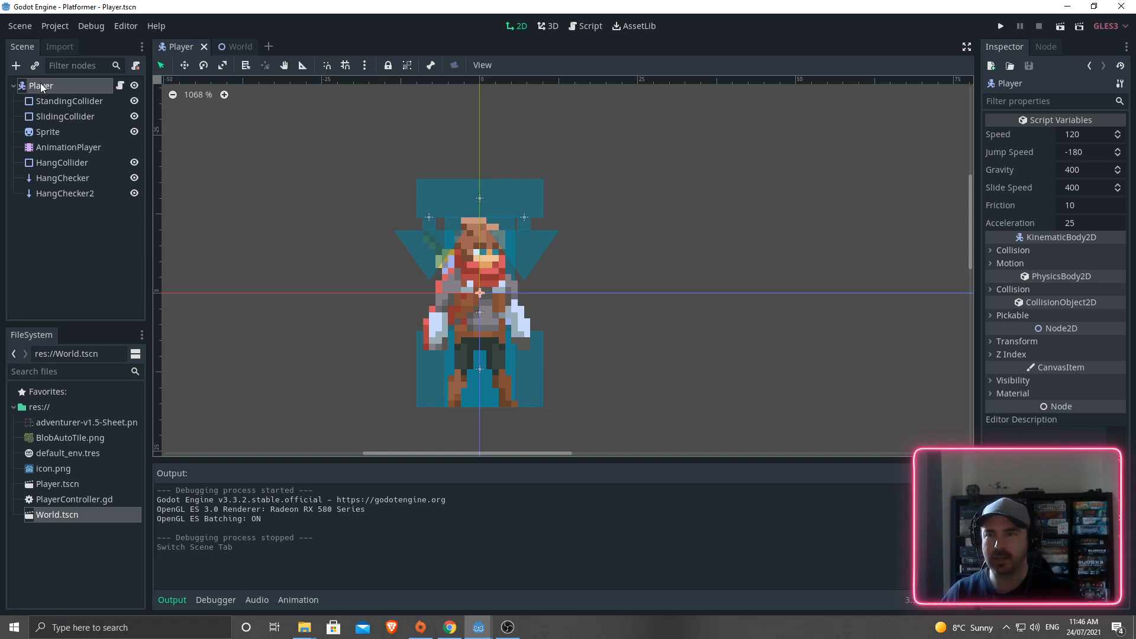
pyautogui.click(52, 102)
pyautogui.click(53, 115)
pyautogui.click(52, 105)
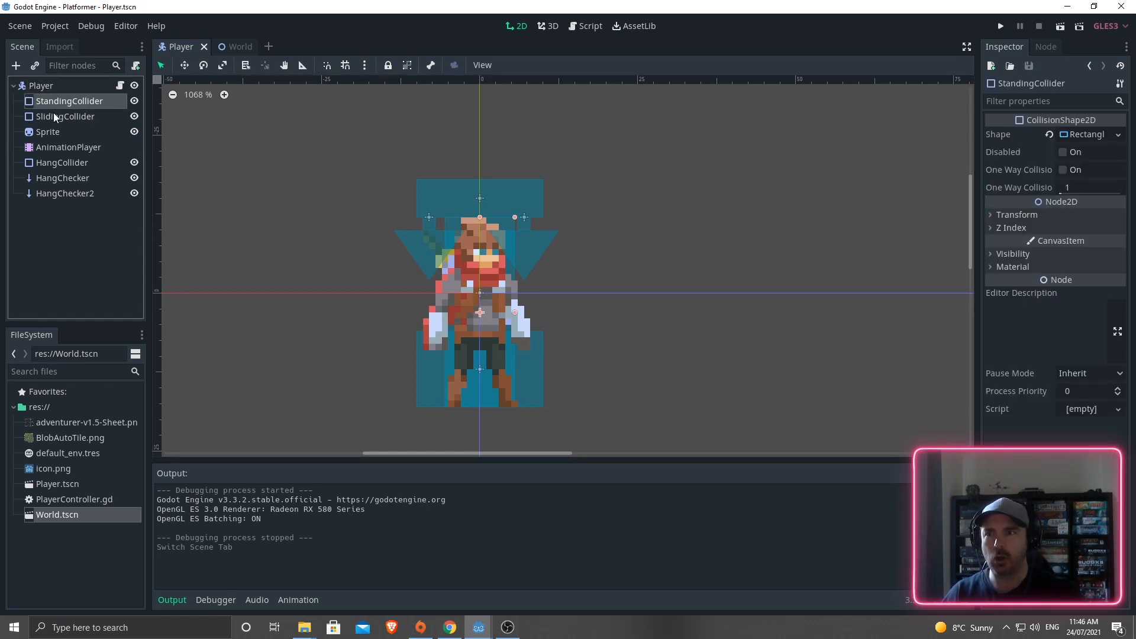
pyautogui.click(53, 116)
pyautogui.click(45, 133)
pyautogui.click(51, 150)
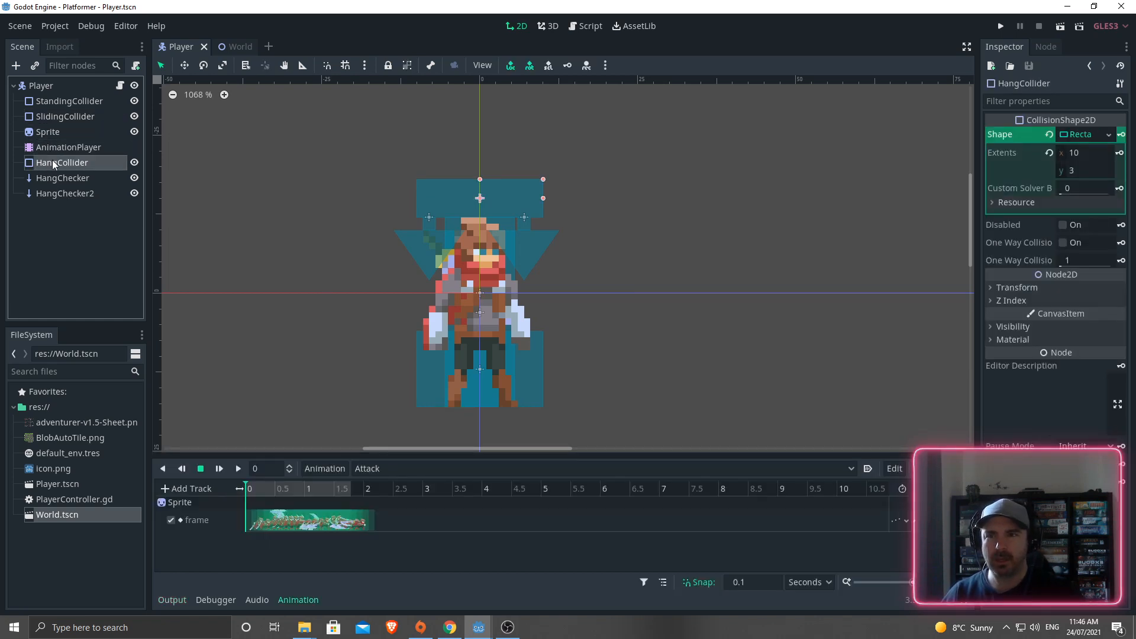
# - Compare the HangChecker and HangChecker2 raycasts, then shrink the finished project's window
pyautogui.click(45, 180)
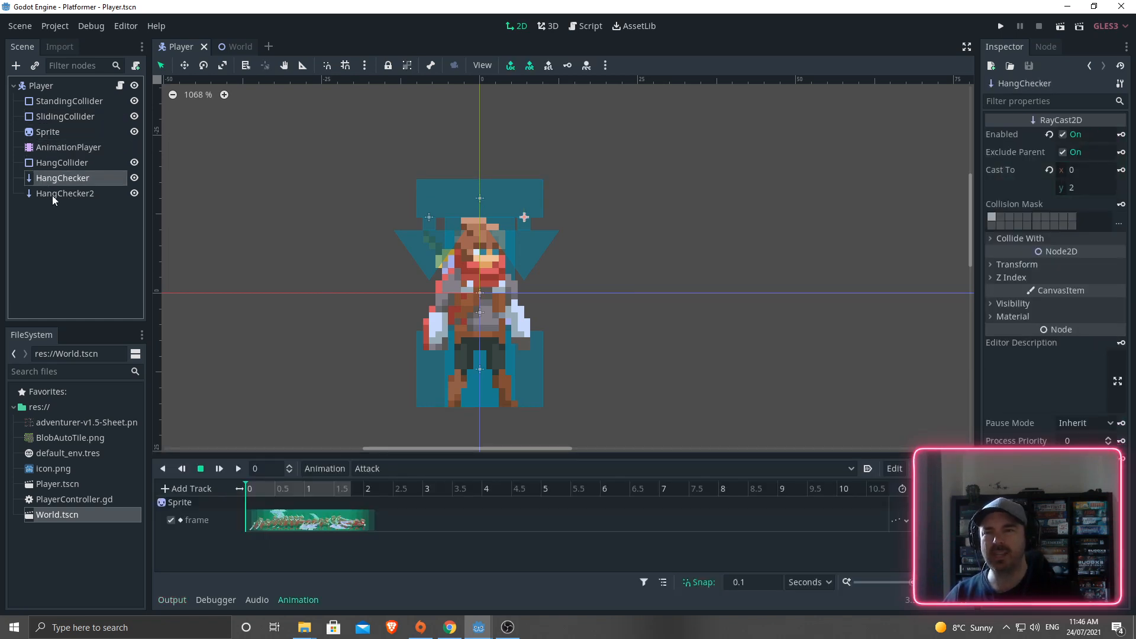
pyautogui.click(52, 194)
pyautogui.click(55, 175)
pyautogui.click(62, 195)
pyautogui.click(59, 177)
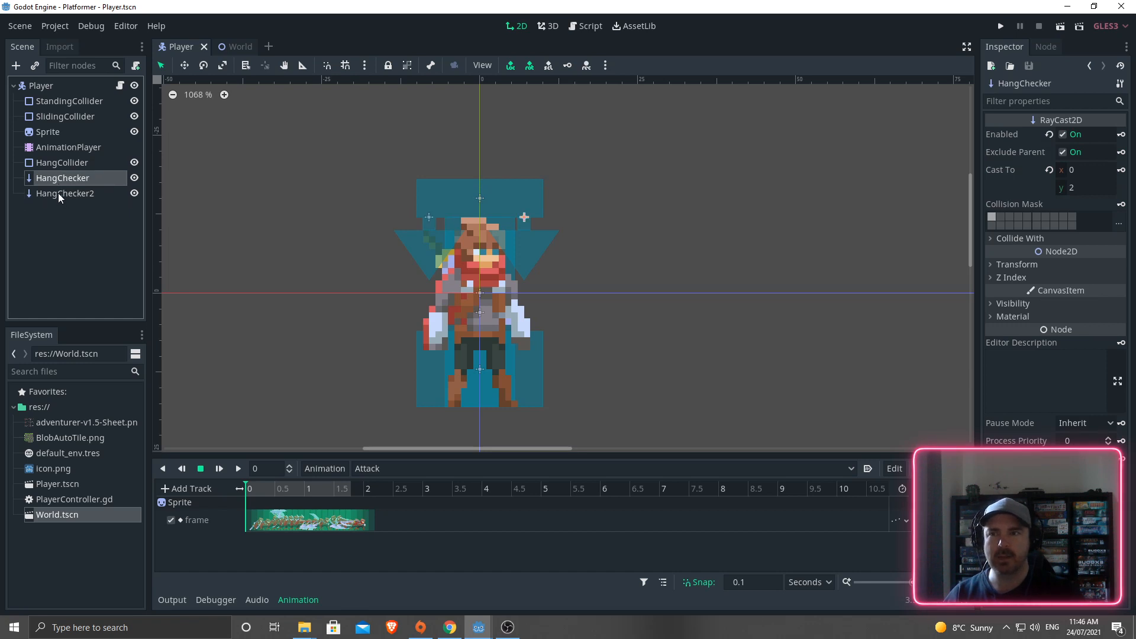
pyautogui.click(60, 194)
pyautogui.moveTo(618, 9); pyautogui.dragTo(0, 158)
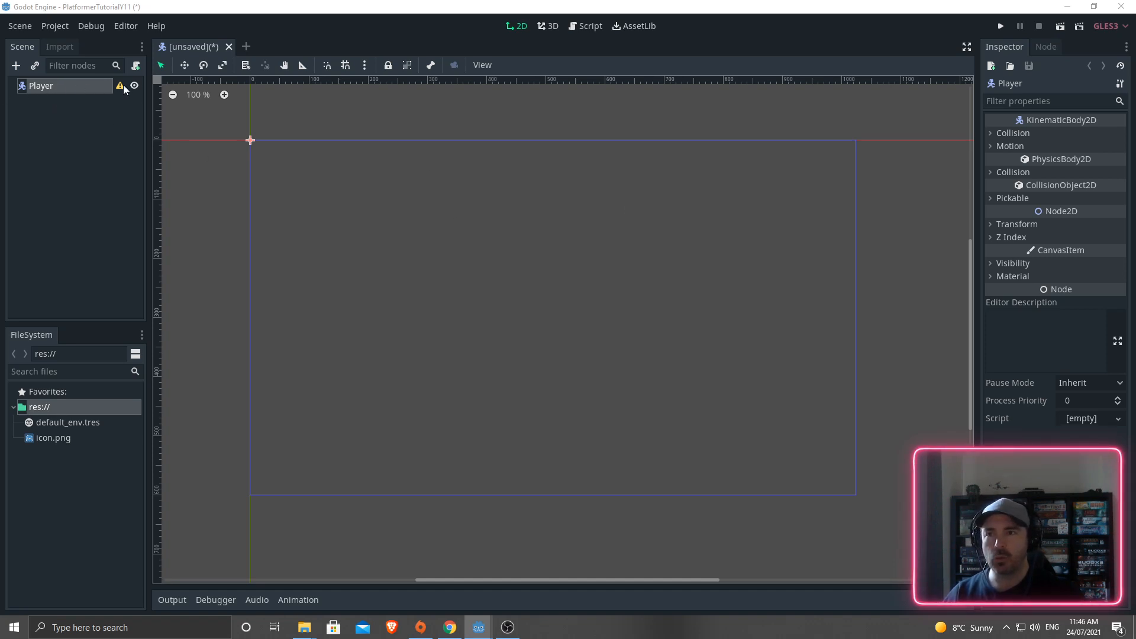
# - Add a CollisionShape2D child under the Player root via a 'colli' node search
pyautogui.click(58, 137)
pyautogui.moveTo(120, 88)
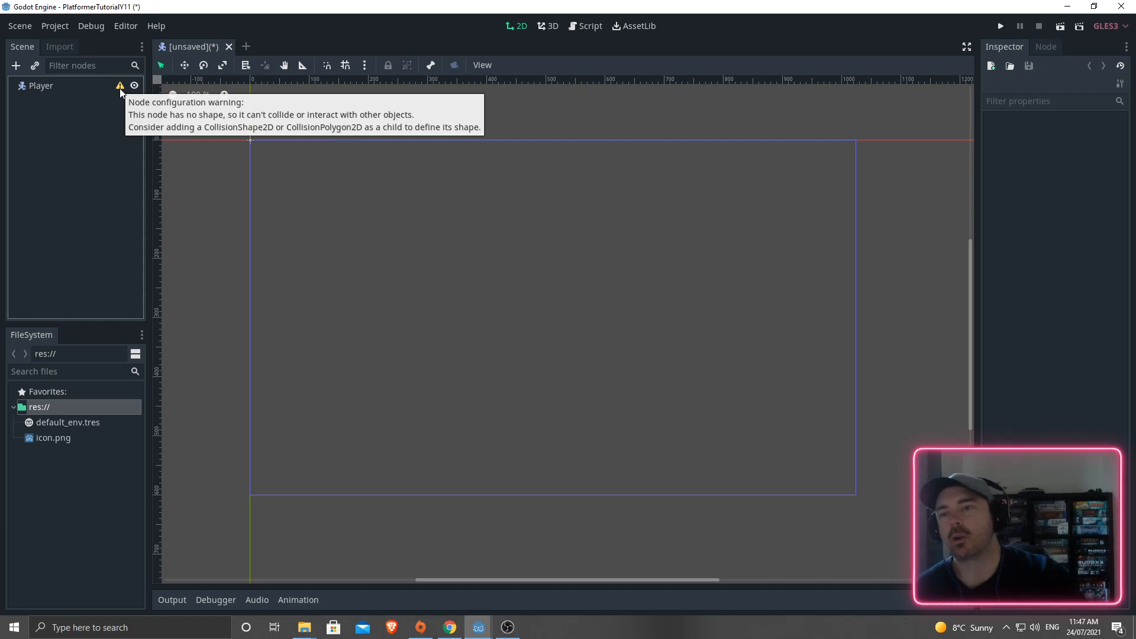
pyautogui.click(58, 88)
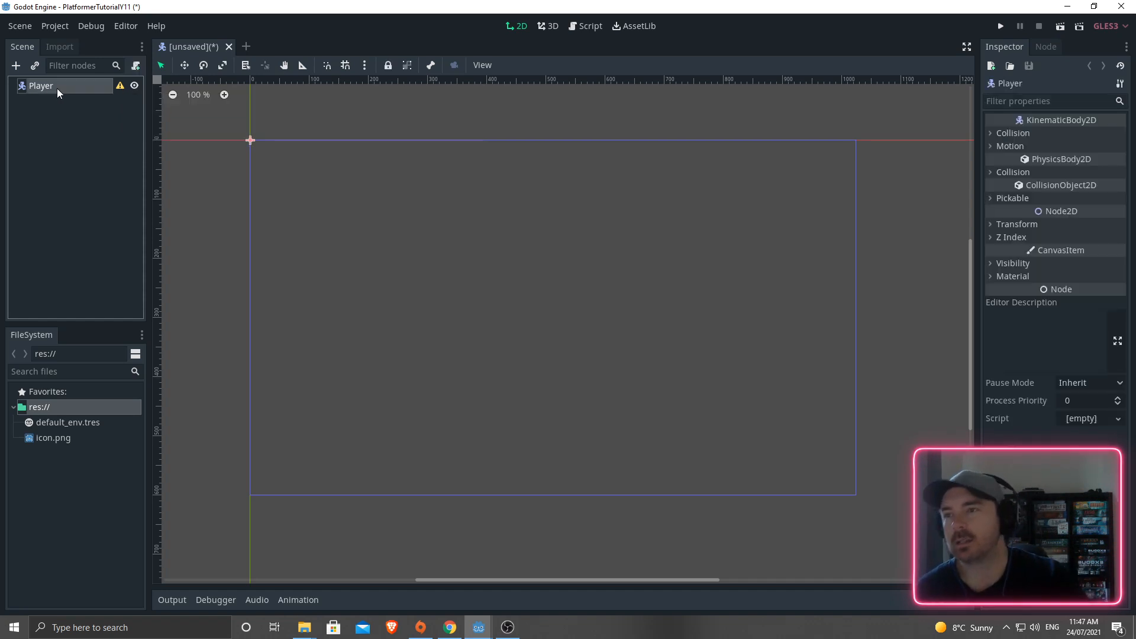
pyautogui.click(16, 66)
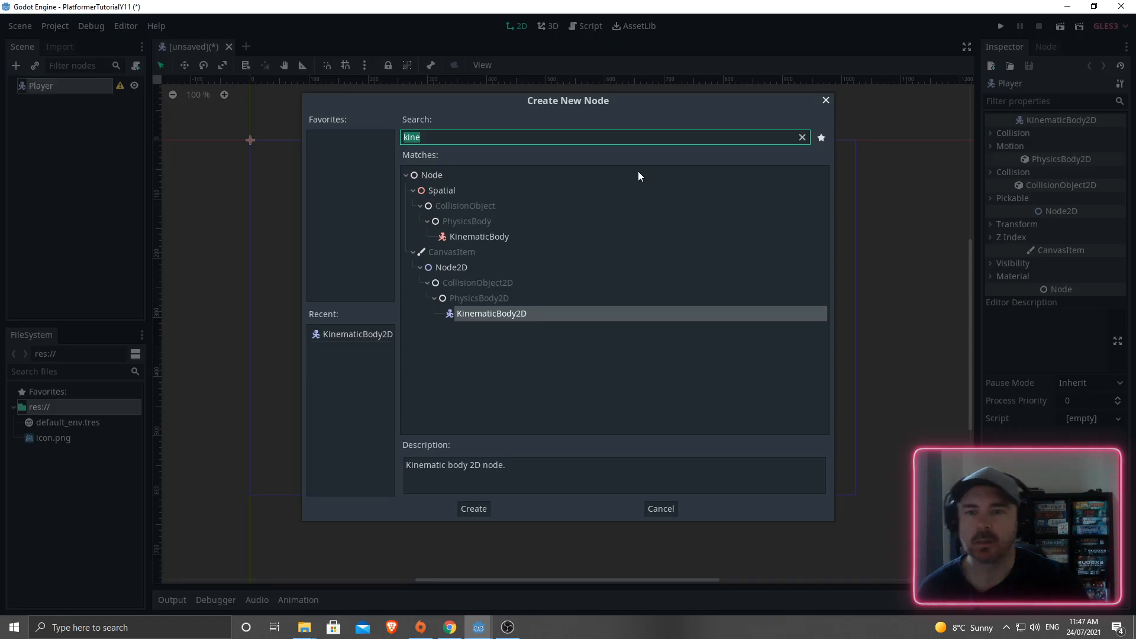
pyautogui.write('colli')
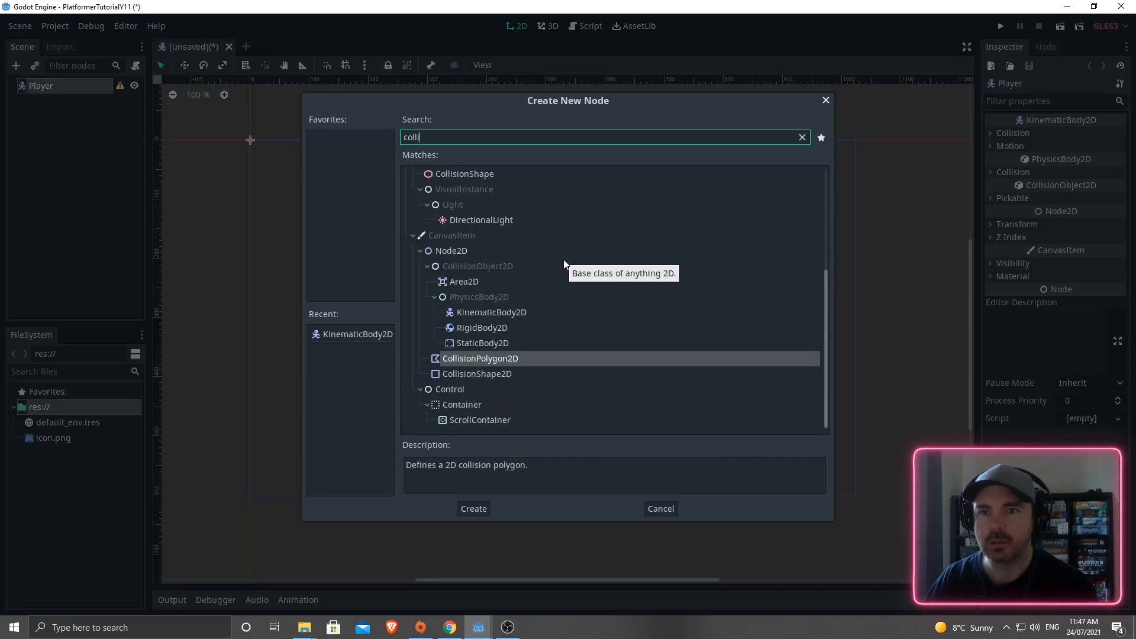
pyautogui.click(493, 374)
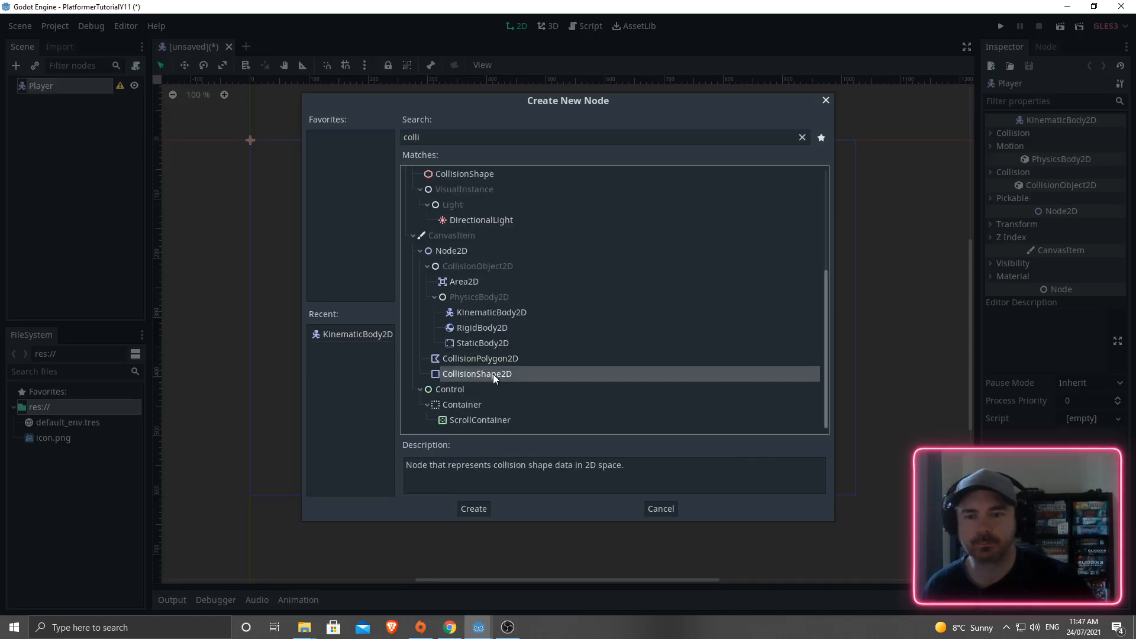
pyautogui.click(471, 510)
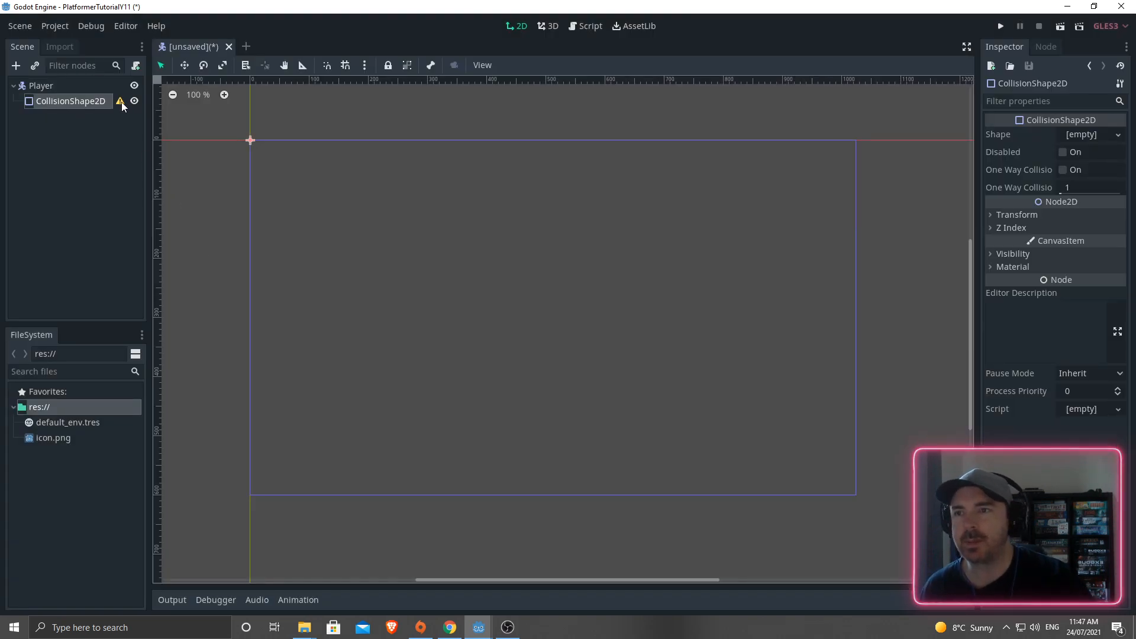
pyautogui.moveTo(122, 102)
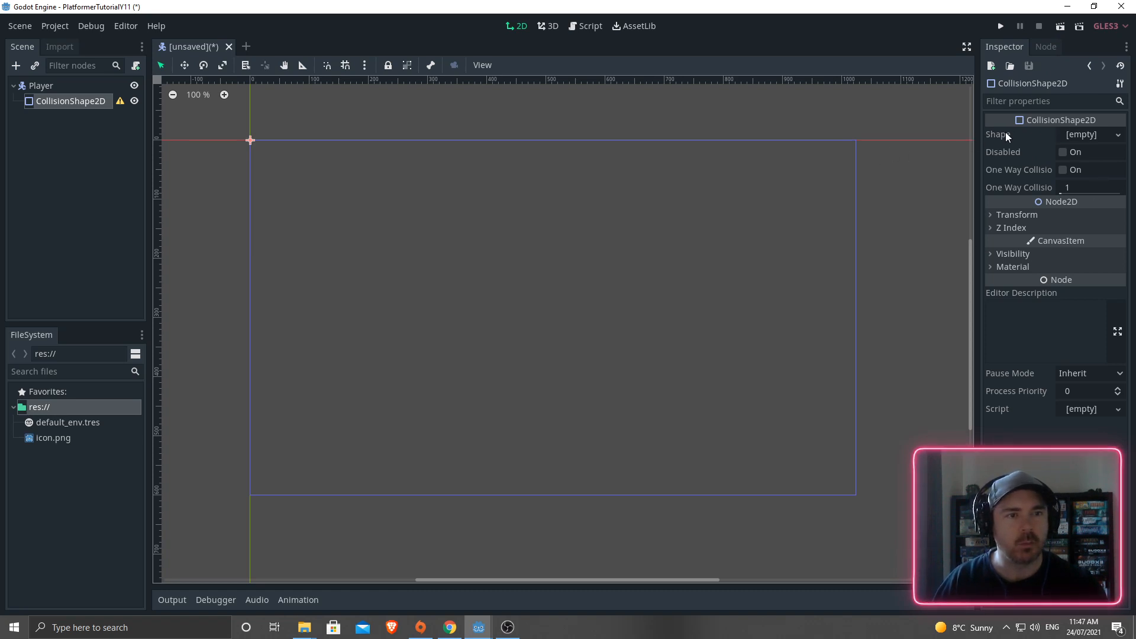
# - Give the CollisionShape2D a new RectangleShape2D and zoom the canvas onto it
pyautogui.click(1118, 135)
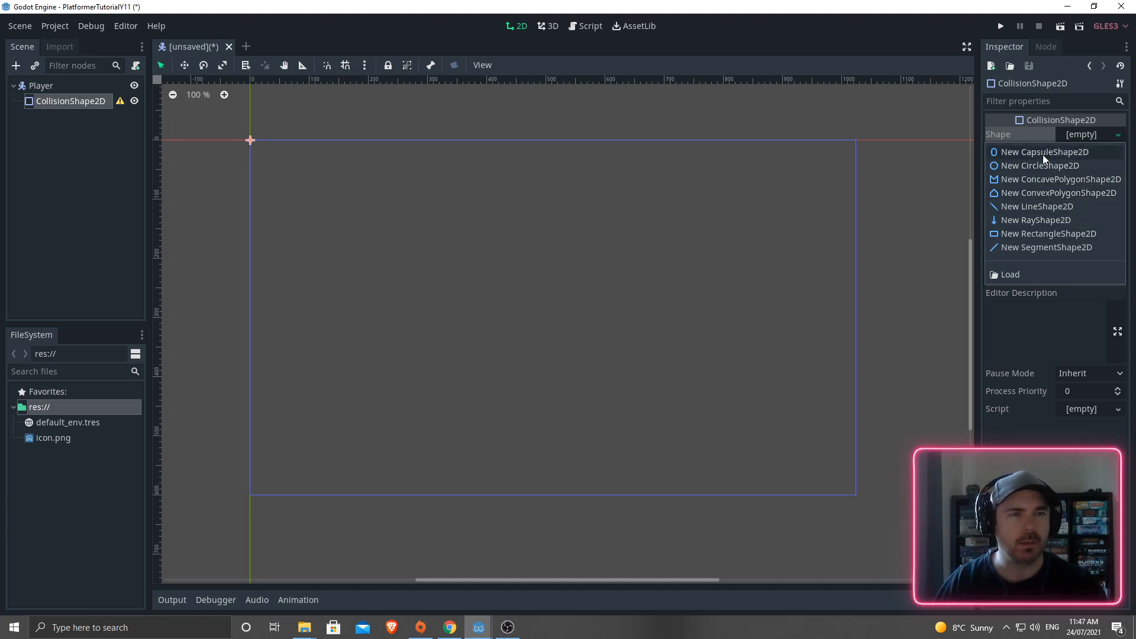
pyautogui.click(1037, 233)
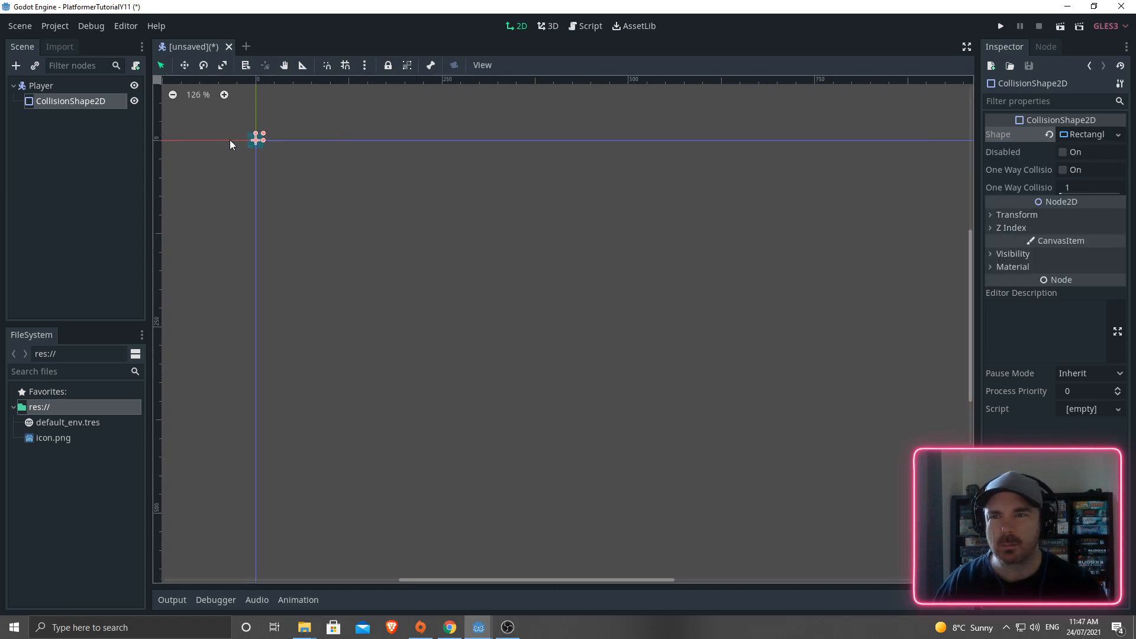
pyautogui.scroll(2, 236, 134)
pyautogui.moveTo(239, 137); pyautogui.dragTo(464, 253, button='middle')
pyautogui.scroll(5, 442, 234)
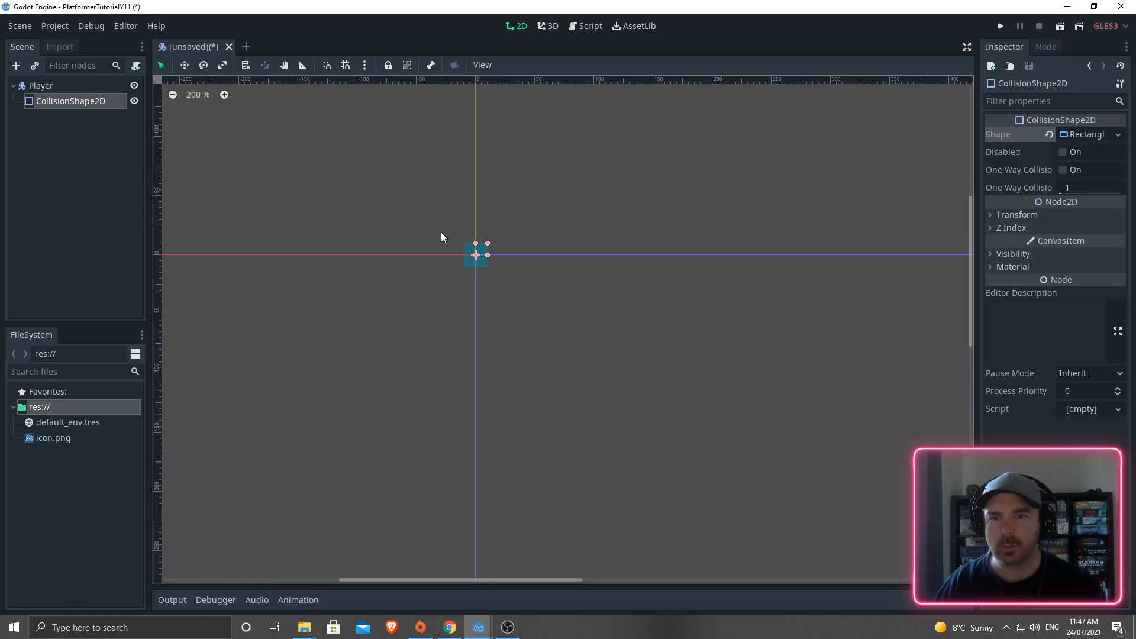
pyautogui.scroll(1, 440, 234)
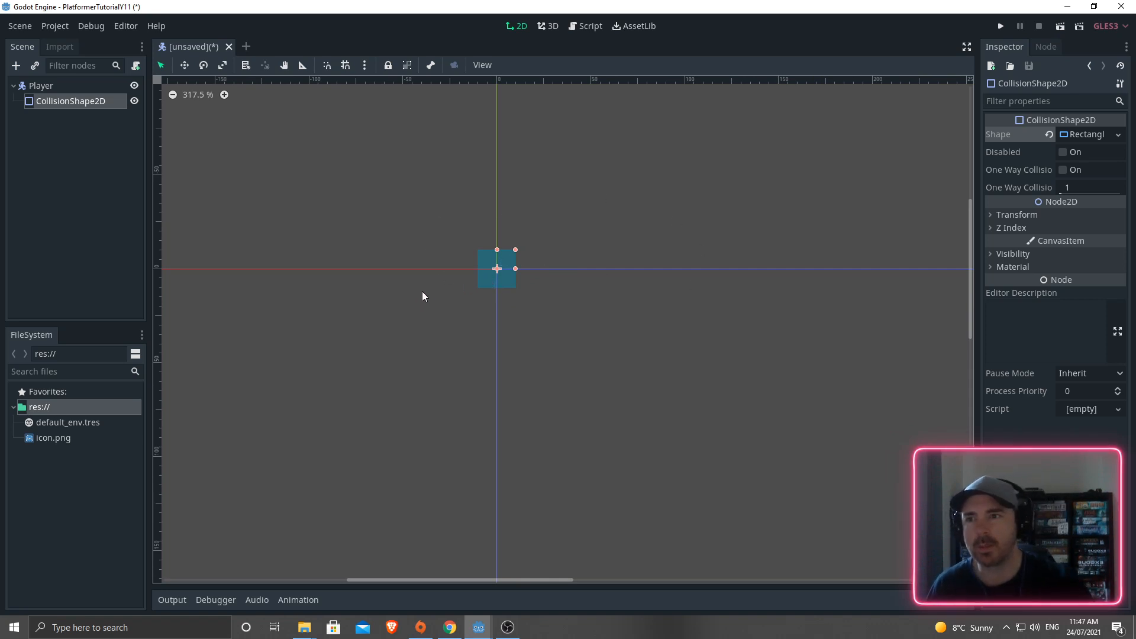
# - Select Player and search 'sprite' in the Create New Node dialog
pyautogui.click(84, 107)
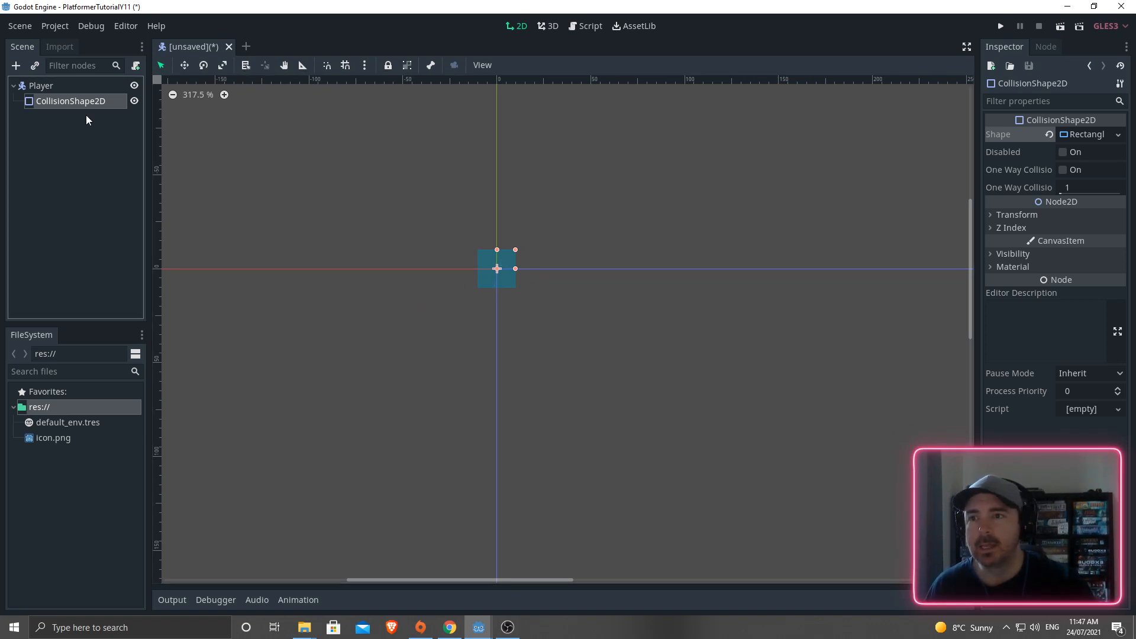
pyautogui.click(44, 86)
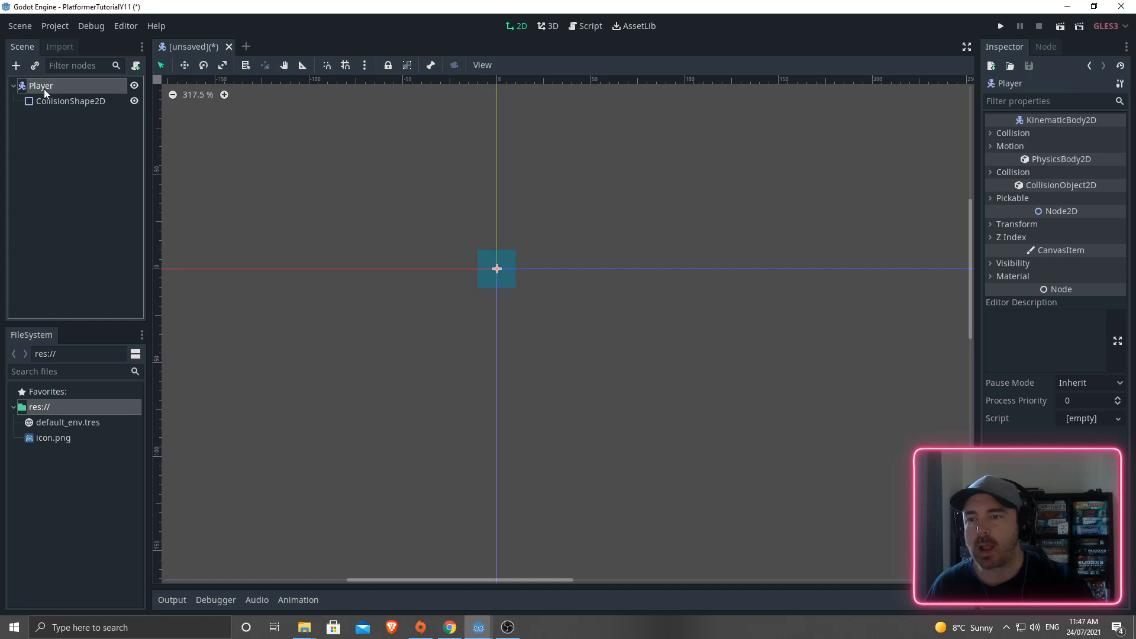
pyautogui.click(16, 65)
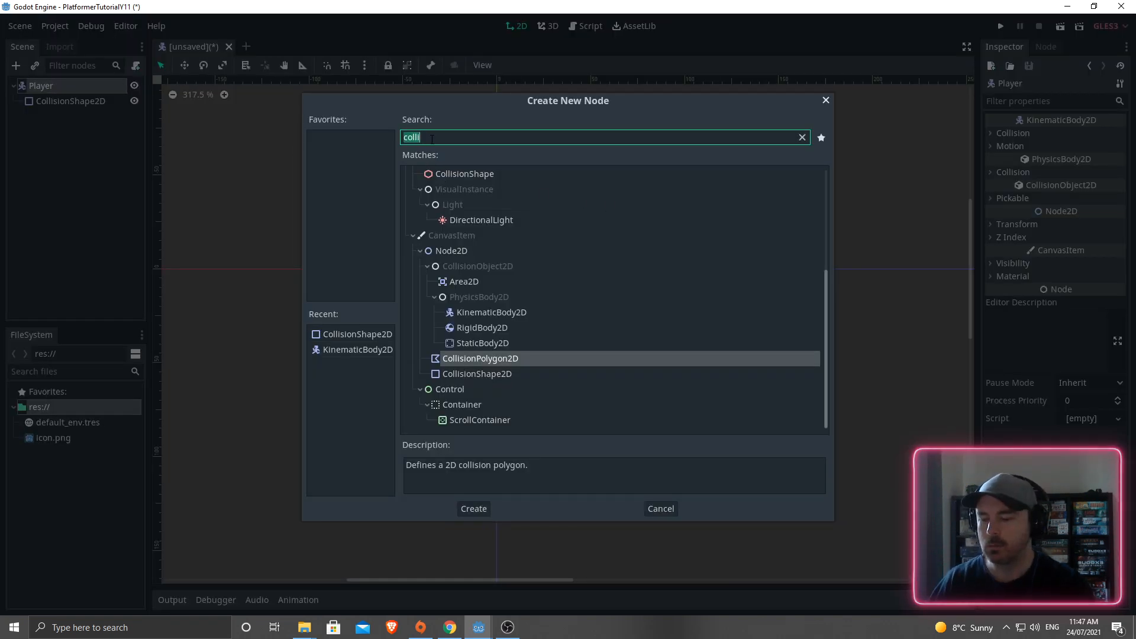
pyautogui.write('sprite')
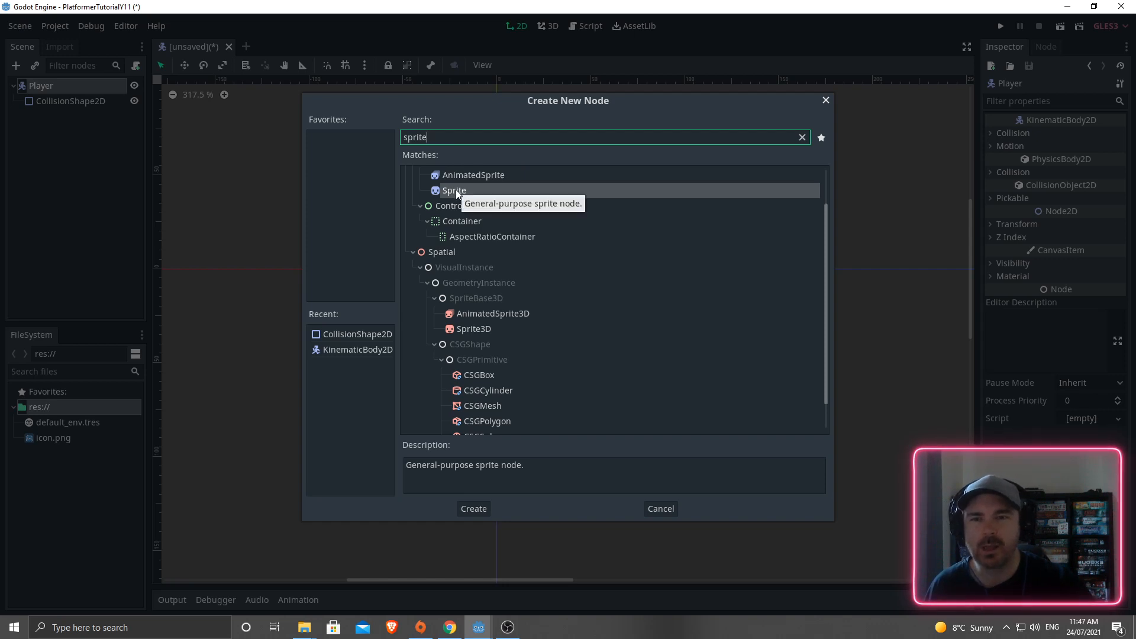
pyautogui.moveTo(304, 626)
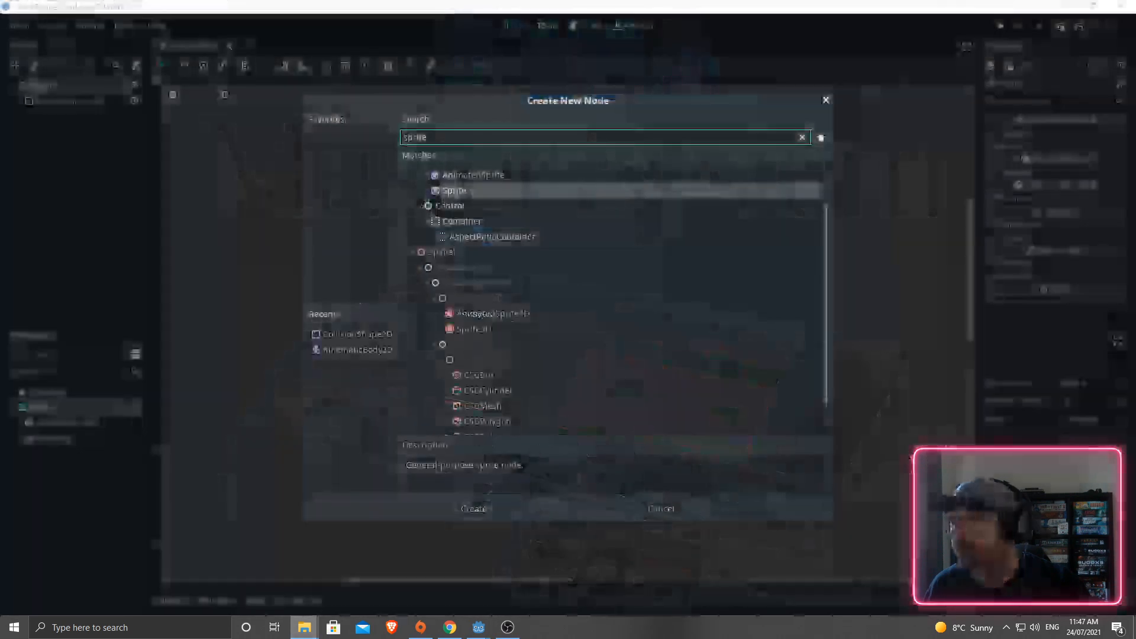
# - Preview the idle, jump, death, jump up/down and pushing GIFs in herochar sprites(new), then close File Explorer
pyautogui.moveTo(0, 178); pyautogui.dragTo(432, 117)
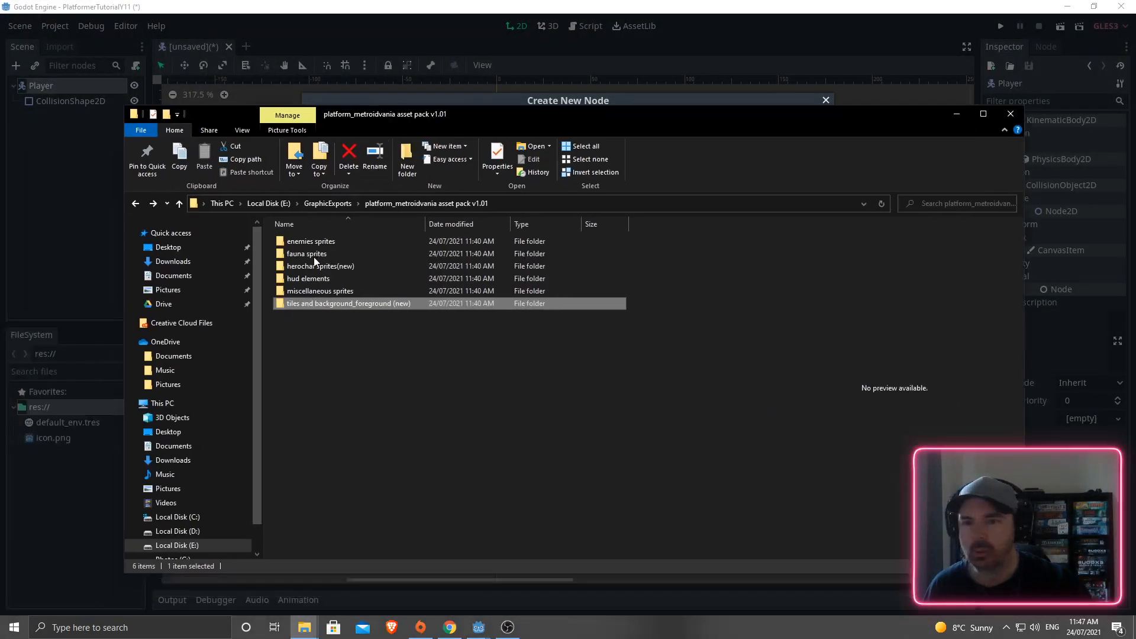
pyautogui.doubleClick(306, 267)
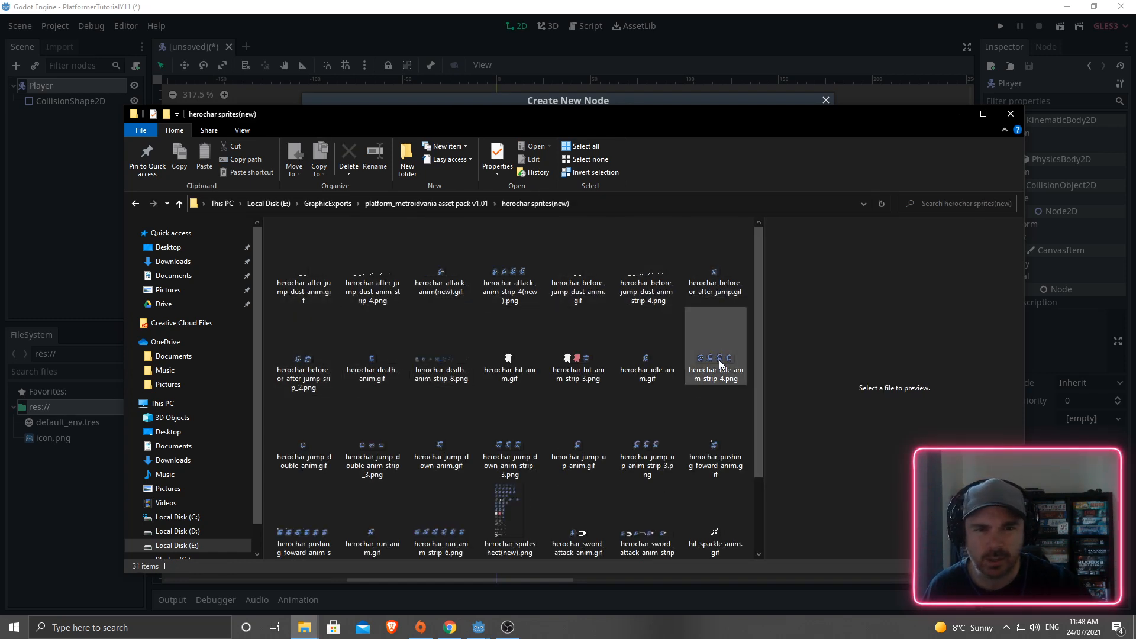
pyautogui.click(651, 357)
pyautogui.click(713, 281)
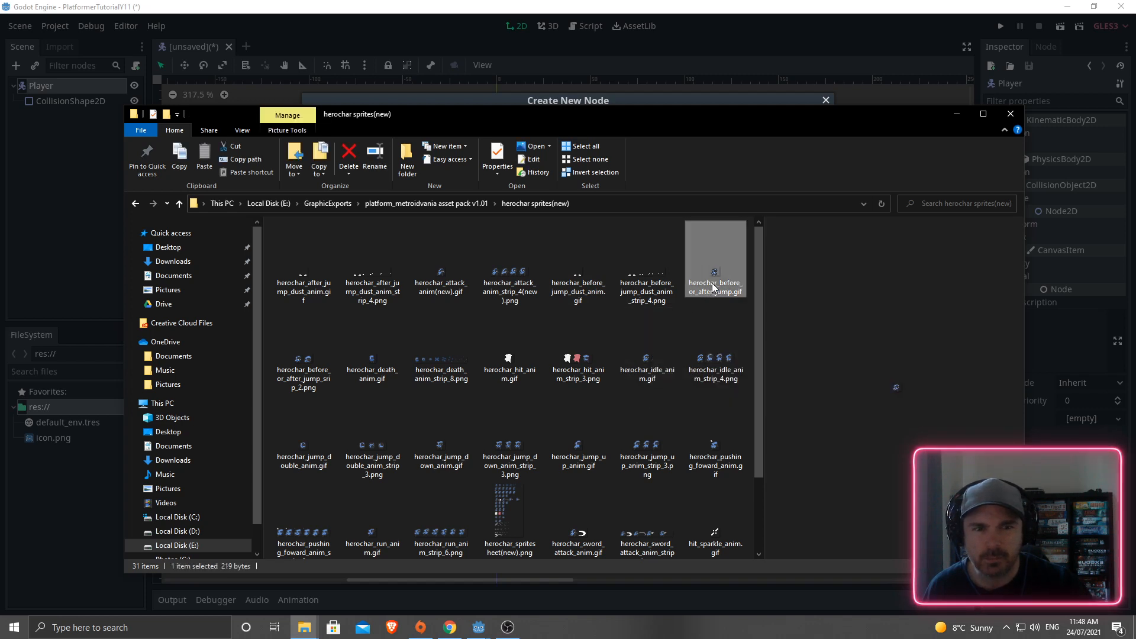
pyautogui.click(382, 366)
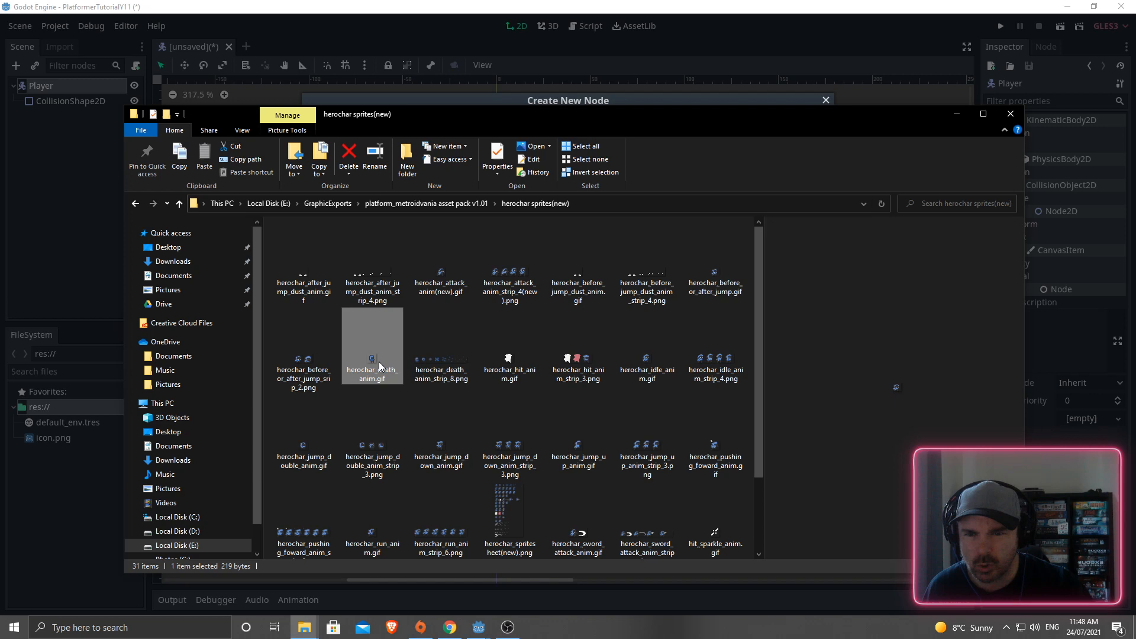
pyautogui.click(464, 452)
pyautogui.click(575, 455)
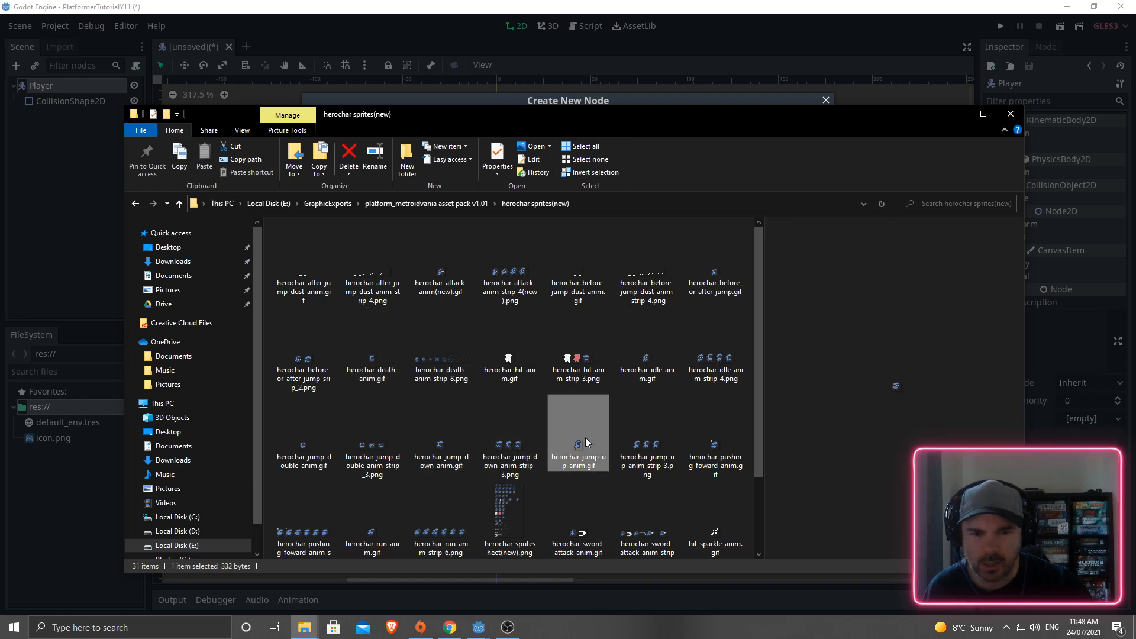
pyautogui.click(707, 453)
pyautogui.click(1009, 114)
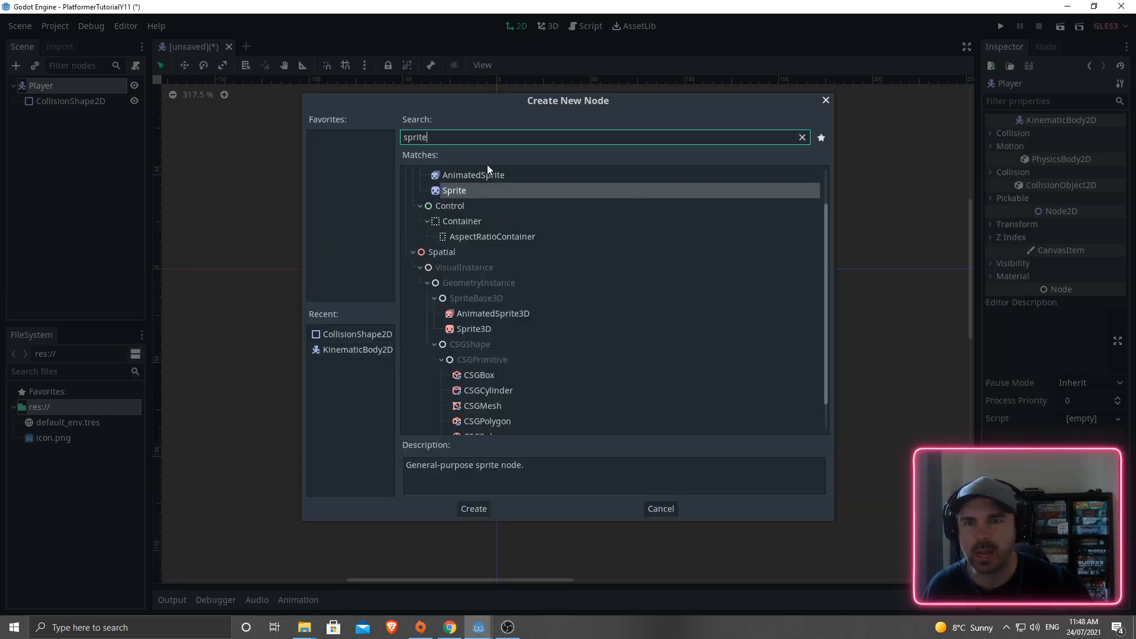
# - Choose AnimatedSprite instead of Sprite among the 'sprite' matches
pyautogui.click(473, 173)
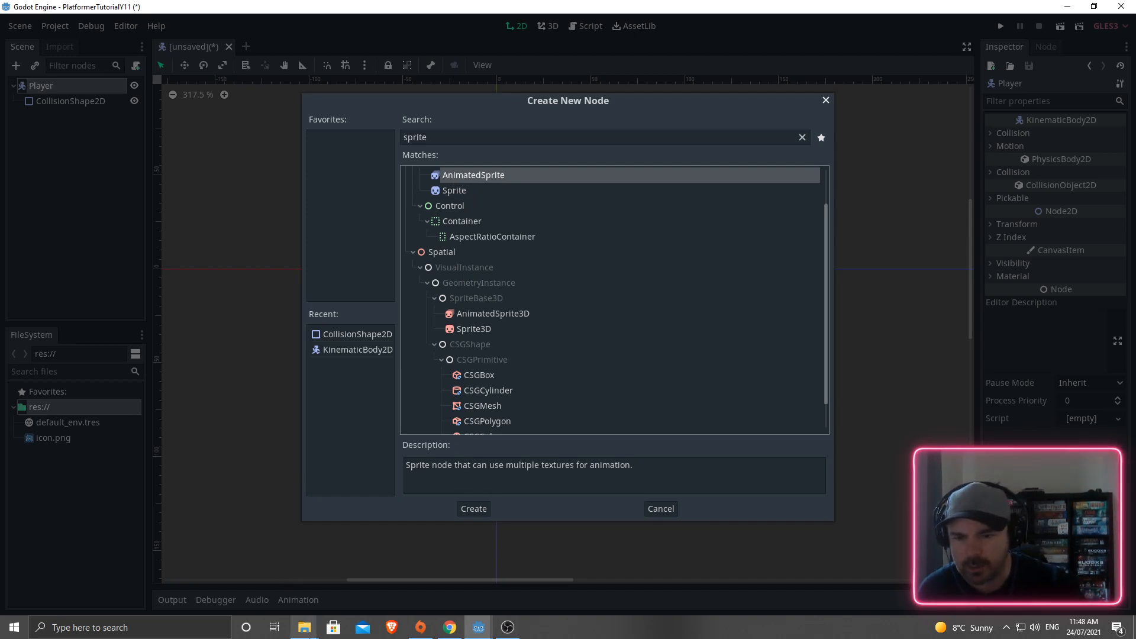
pyautogui.moveTo(304, 629)
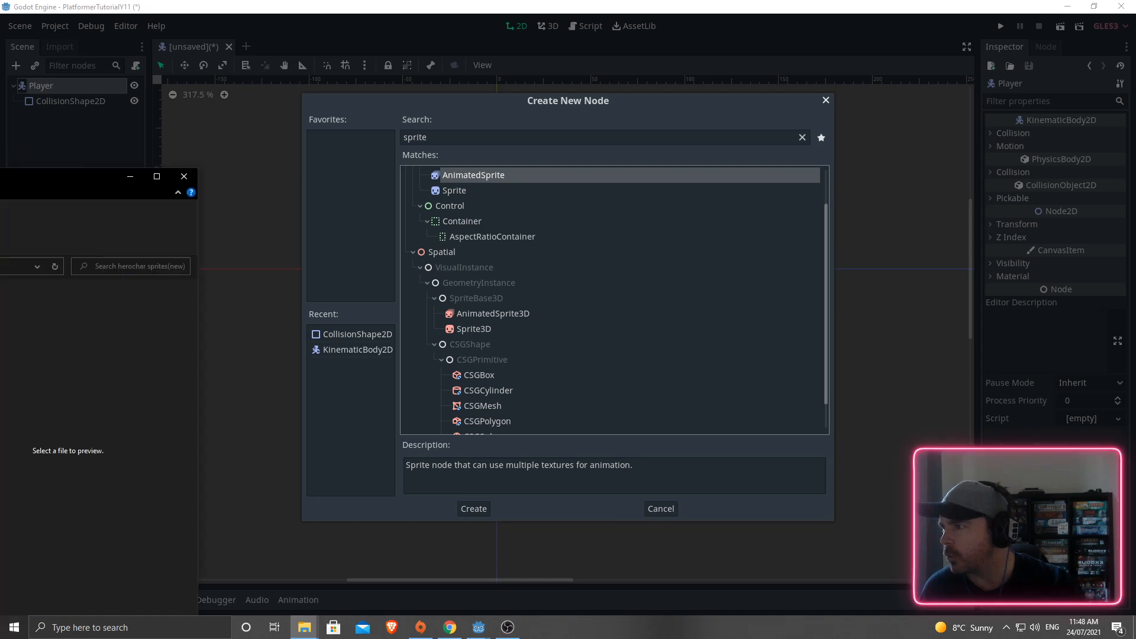
# - Preview herochar_spritesheet(new).png in the sprites folder, then minimize File Explorer
pyautogui.moveTo(0, 175); pyautogui.dragTo(286, 84)
pyautogui.scroll(-2, 237, 394)
pyautogui.click(399, 385)
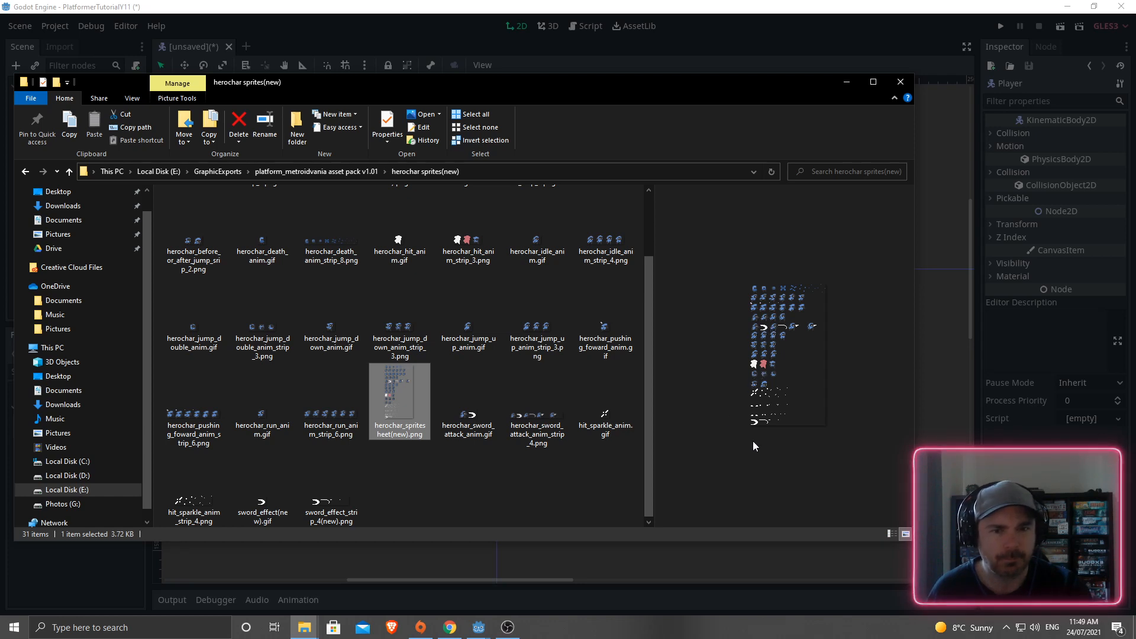
pyautogui.click(846, 82)
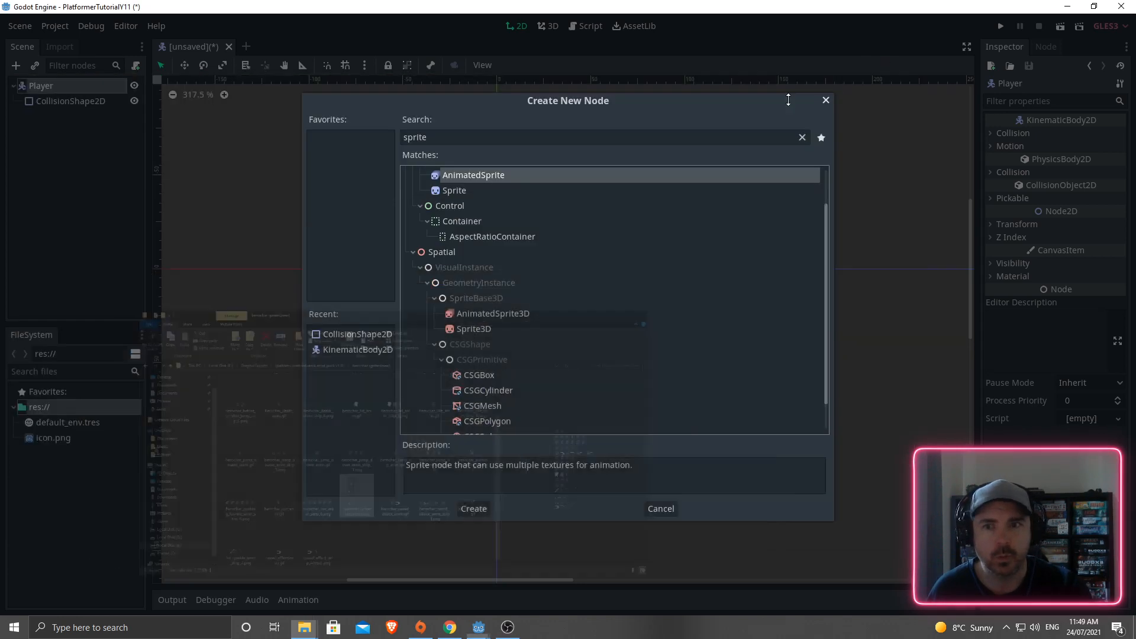
# - Add a Sprite node under Player, briefly check the herochar sprites folder, then return to Godot
pyautogui.click(454, 190)
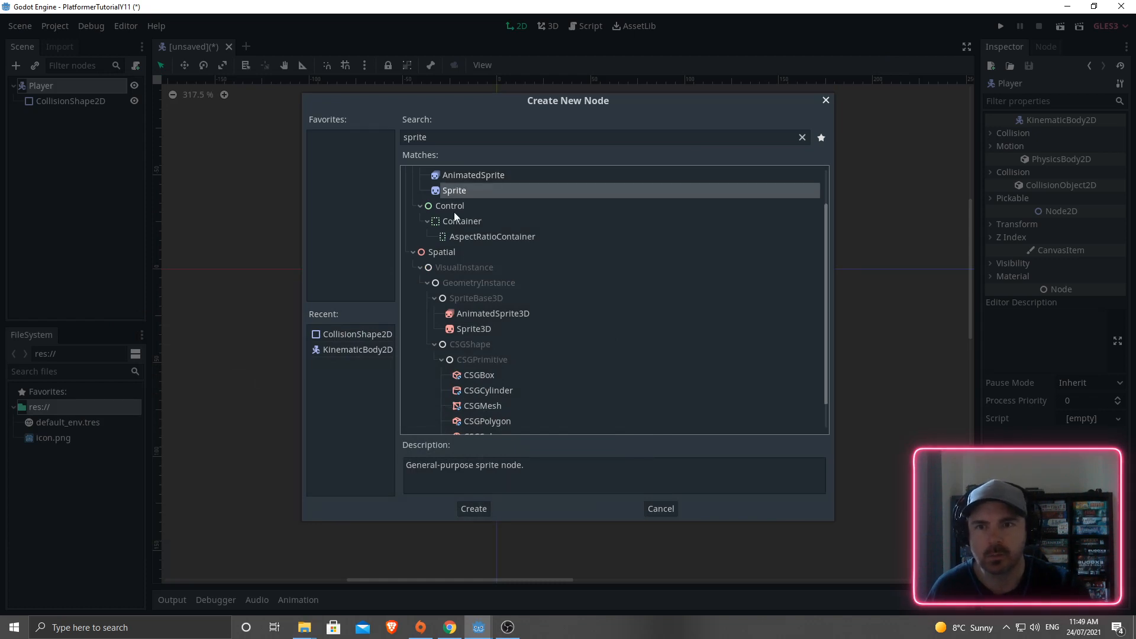
pyautogui.click(474, 509)
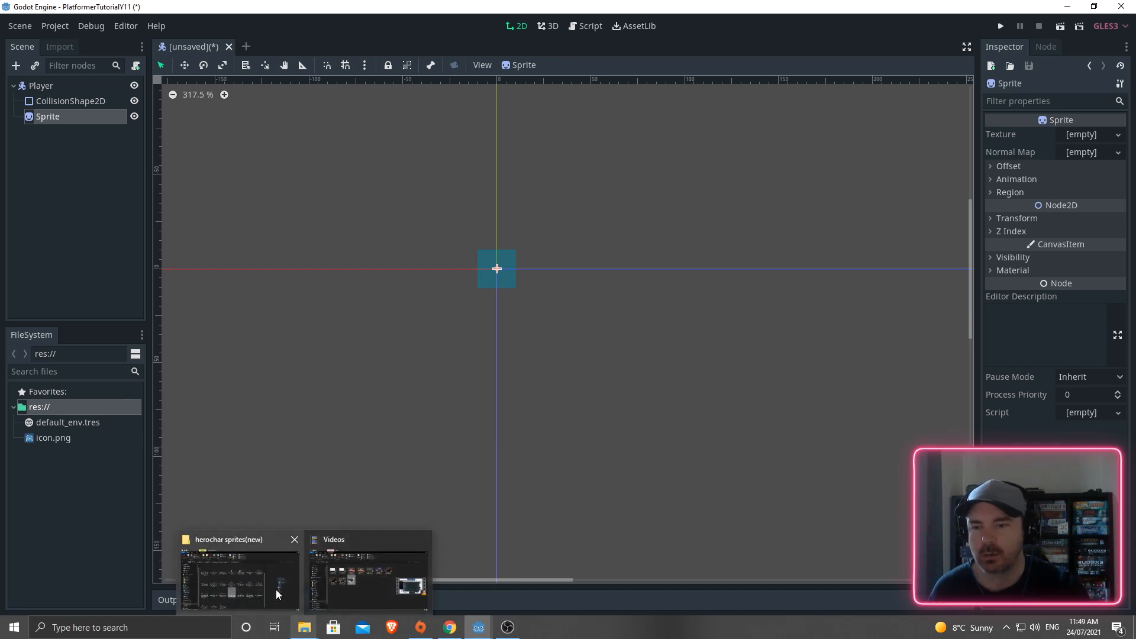
pyautogui.click(275, 588)
pyautogui.moveTo(410, 82); pyautogui.dragTo(0, 202)
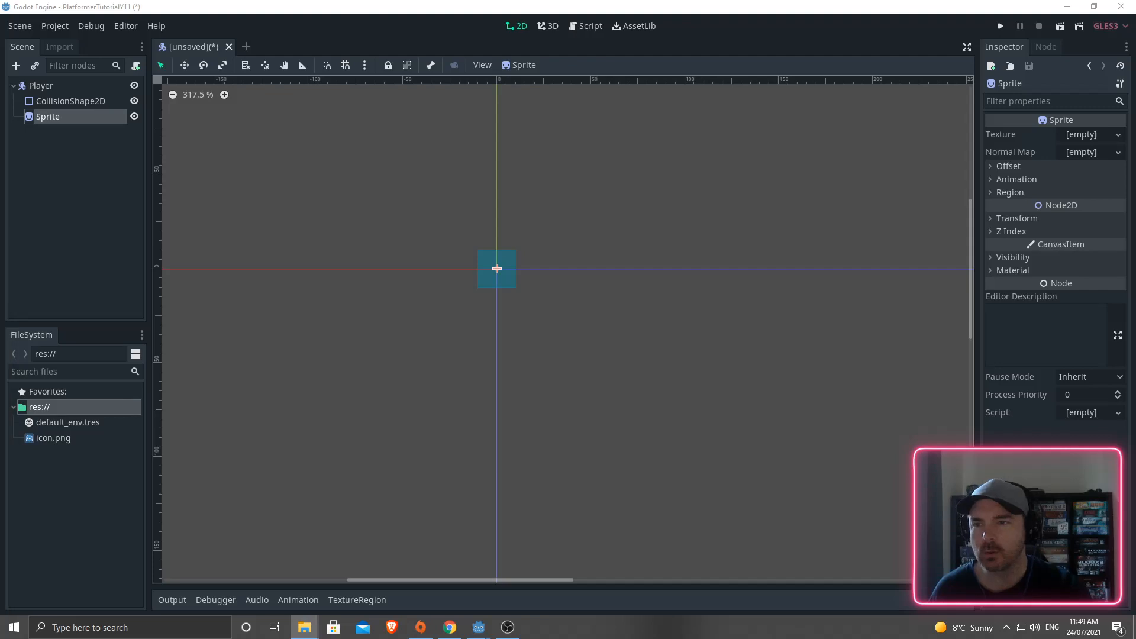
pyautogui.click(87, 441)
pyautogui.click(31, 496)
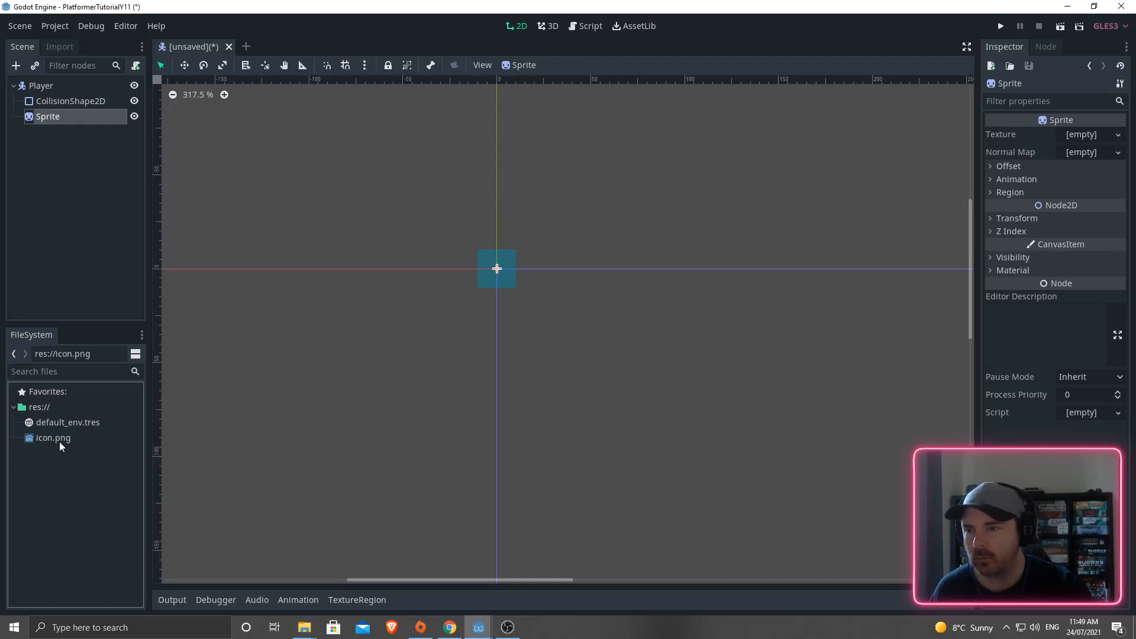
# - Create Sprites, Scenes and Scripts folders in the res:// root of the FileSystem dock
pyautogui.rightClick(38, 407)
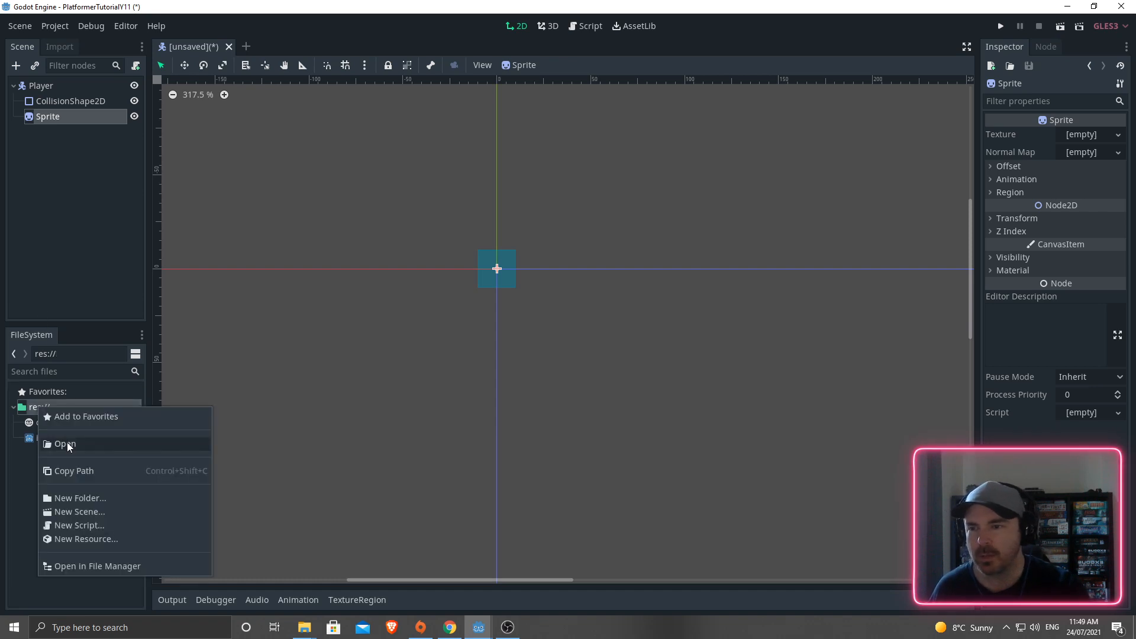
pyautogui.click(80, 502)
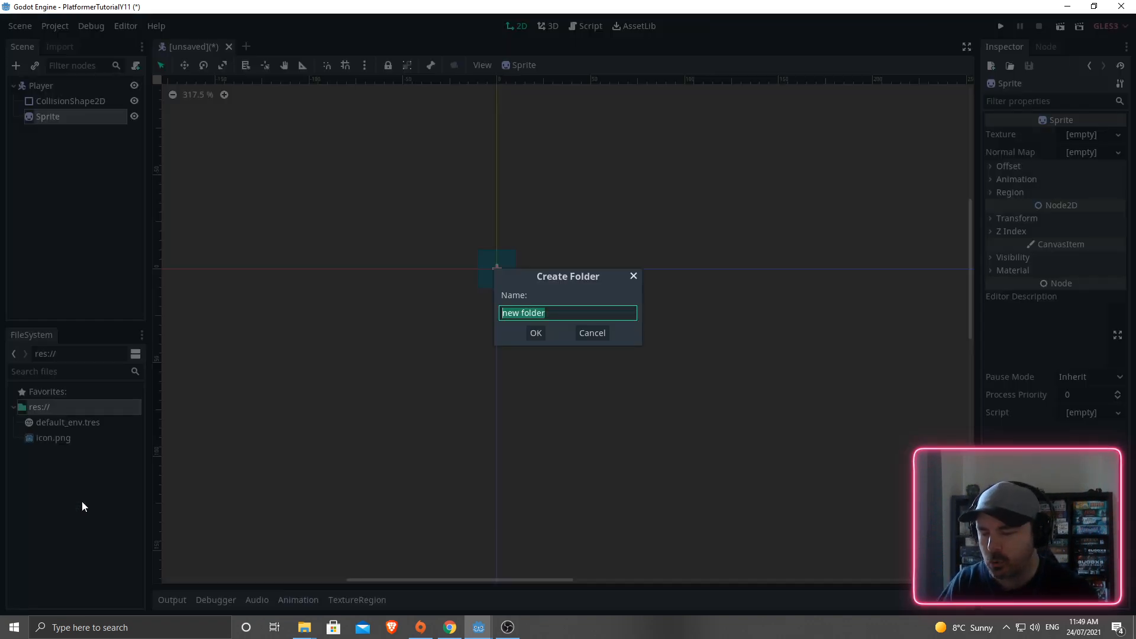
pyautogui.press('BackSpace')
pyautogui.write('Sprites')
pyautogui.press('Return')
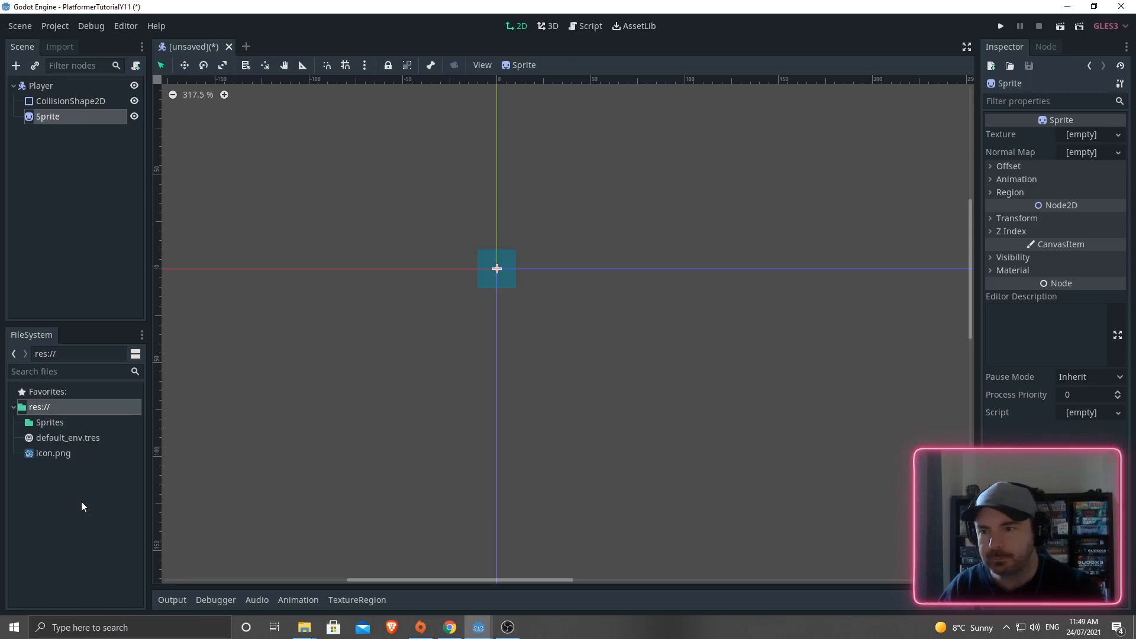
pyautogui.rightClick(39, 409)
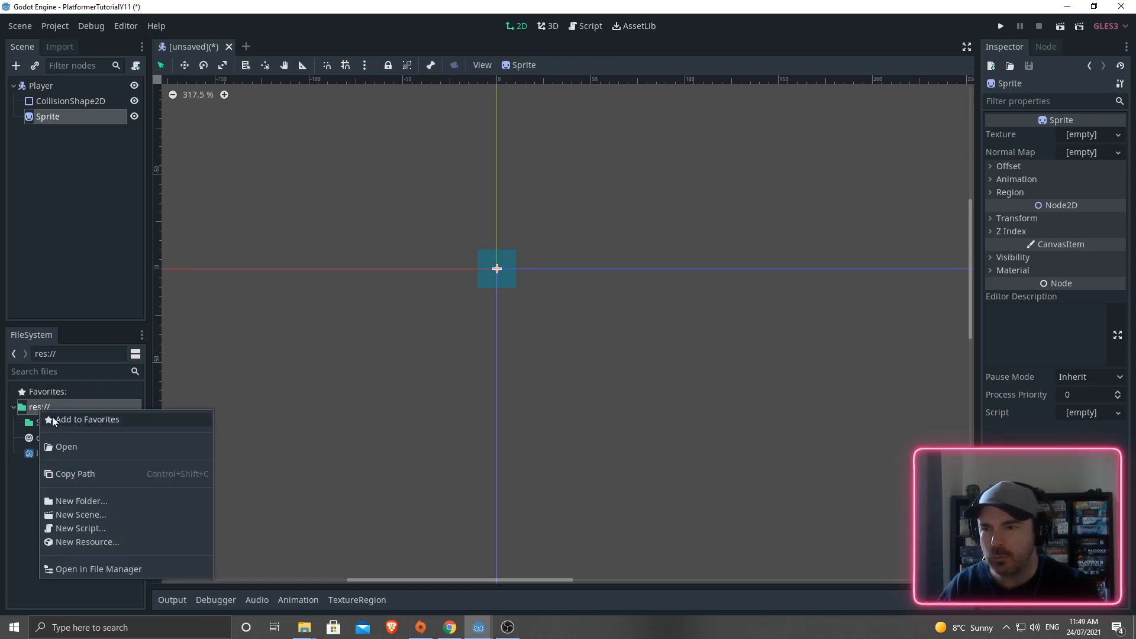
pyautogui.click(80, 500)
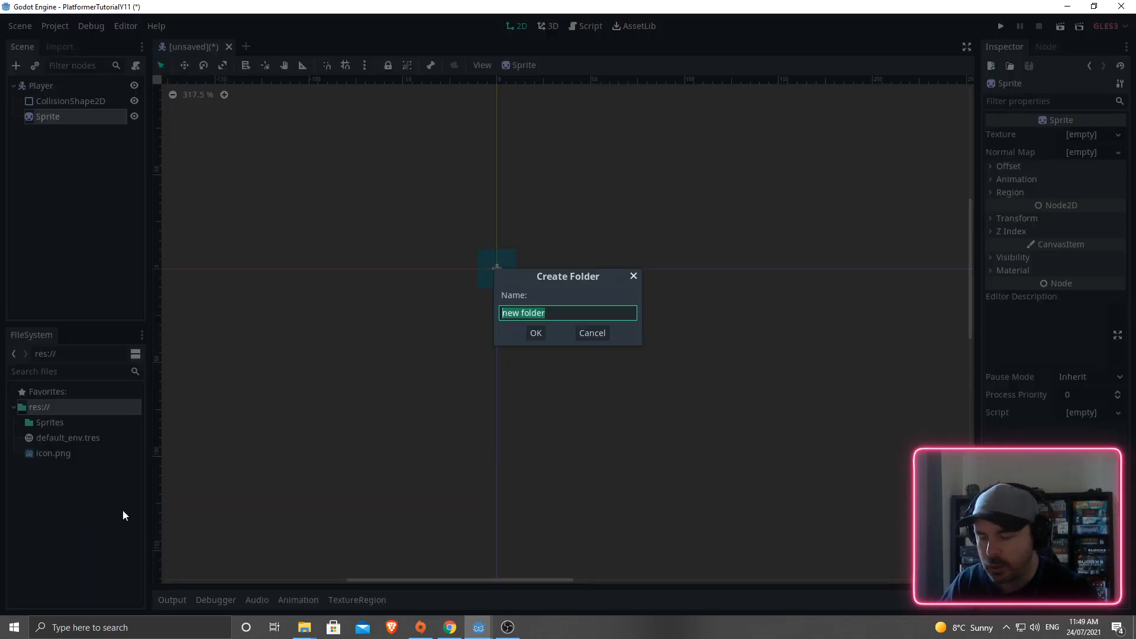
pyautogui.write('Scenes')
pyautogui.press('Return')
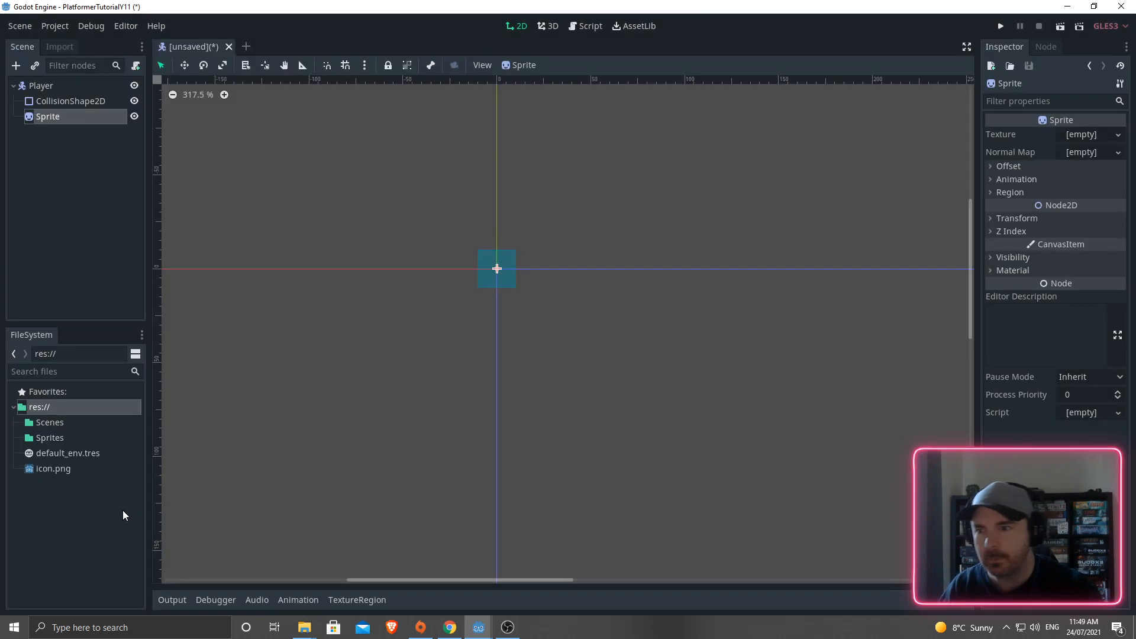
pyautogui.rightClick(45, 407)
pyautogui.click(79, 500)
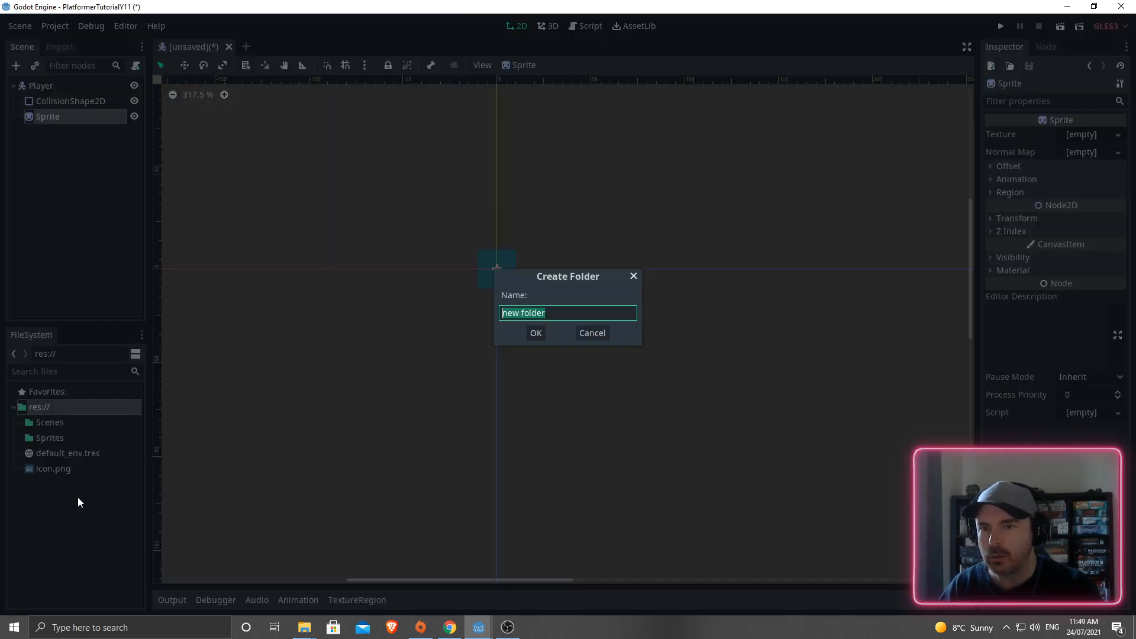
pyautogui.write('Scripts')
pyautogui.press('Return')
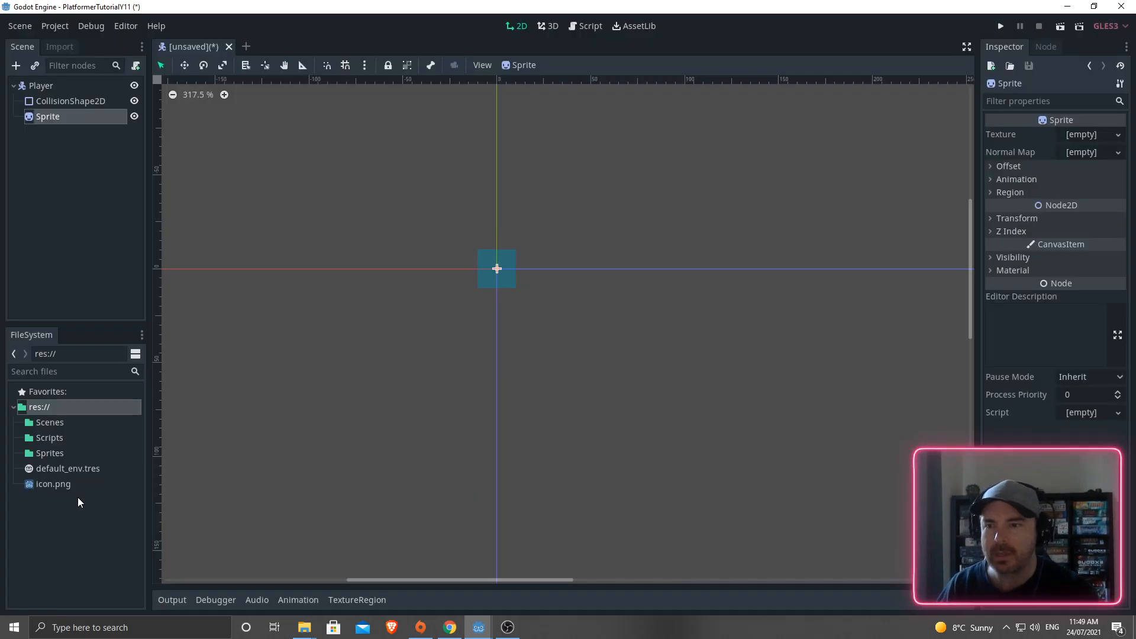
# - Import herochar_spritesheet(new).png into the Sprites folder and drop it onto the 2D canvas
pyautogui.click(47, 438)
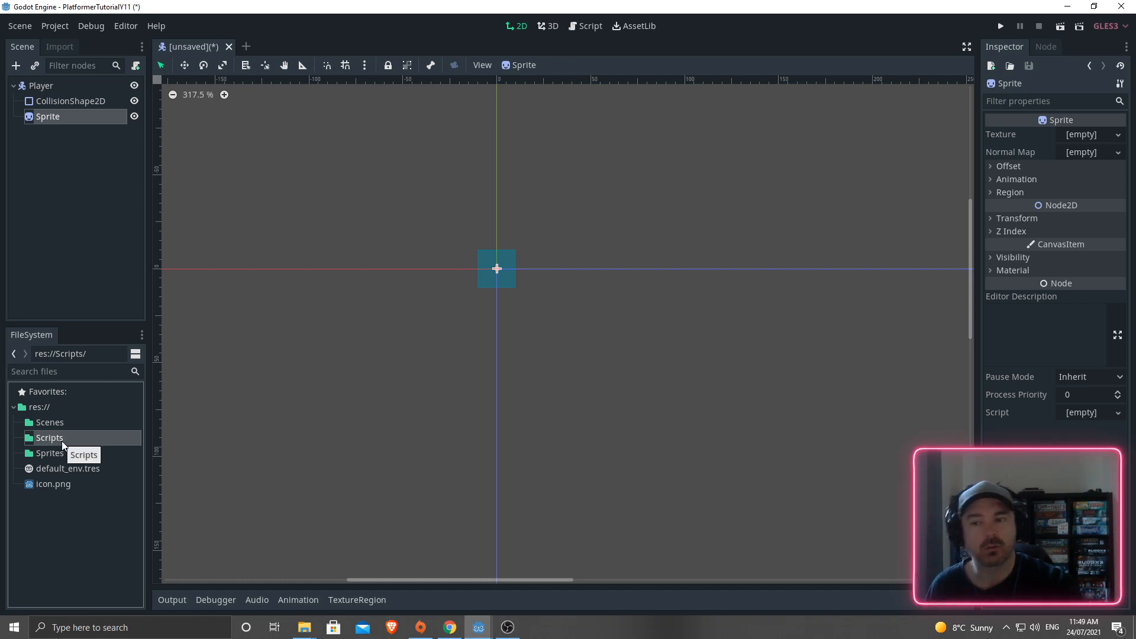
pyautogui.click(42, 424)
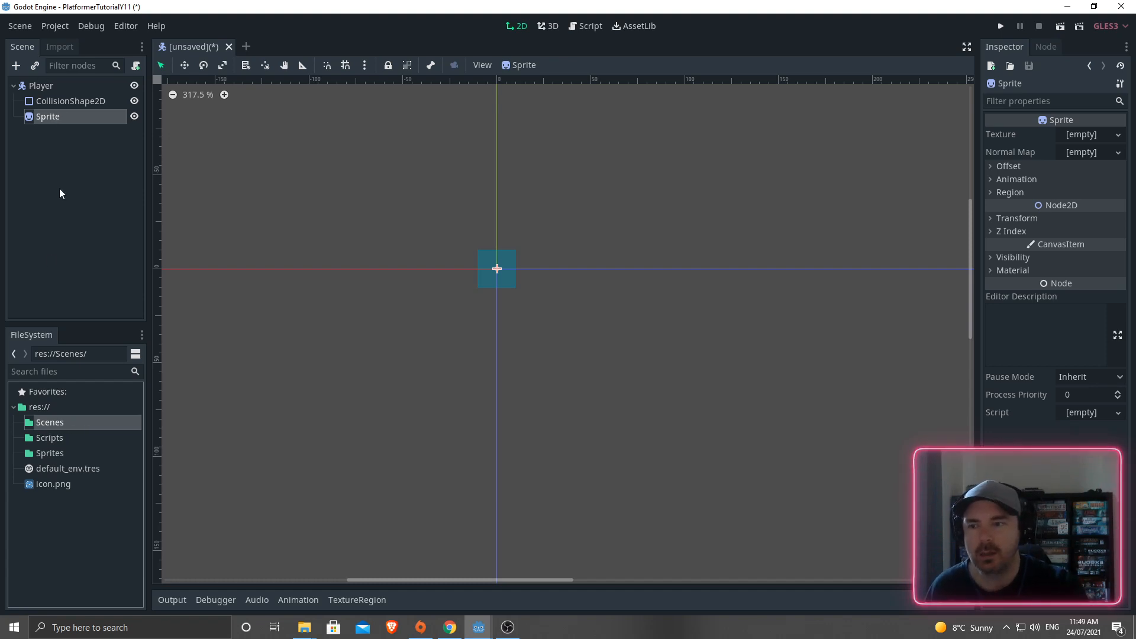
pyautogui.click(50, 453)
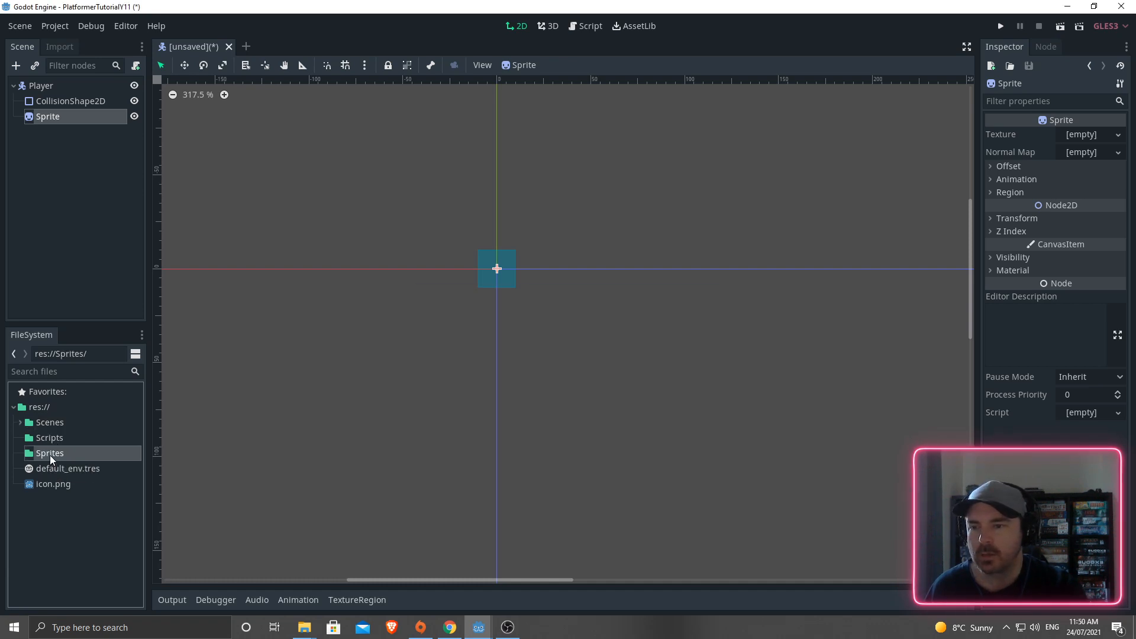
pyautogui.moveTo(19, 426); pyautogui.dragTo(44, 470)
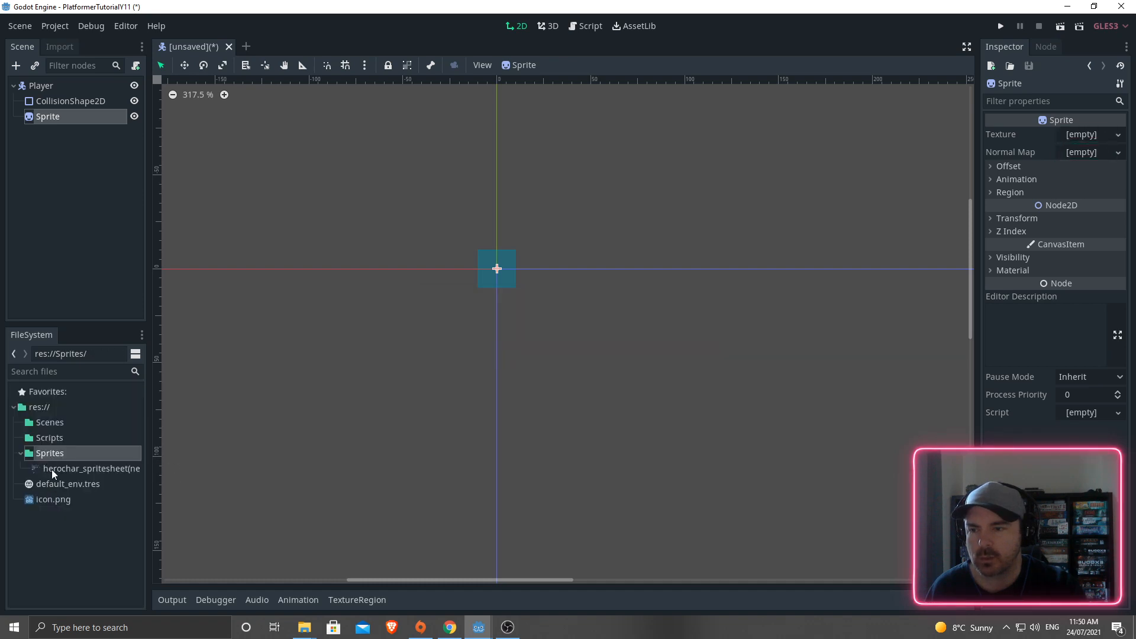
pyautogui.click(59, 469)
pyautogui.moveTo(59, 471); pyautogui.dragTo(368, 349)
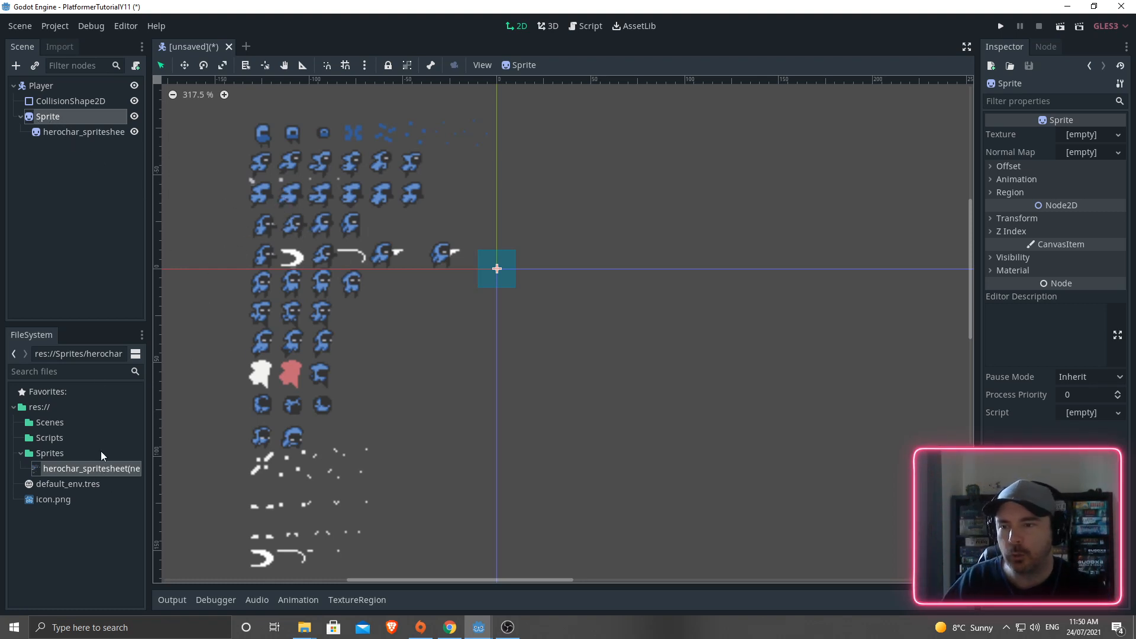
# - Reimport the spritesheet with the 2D Pixel preset, set as default for Texture
pyautogui.click(62, 47)
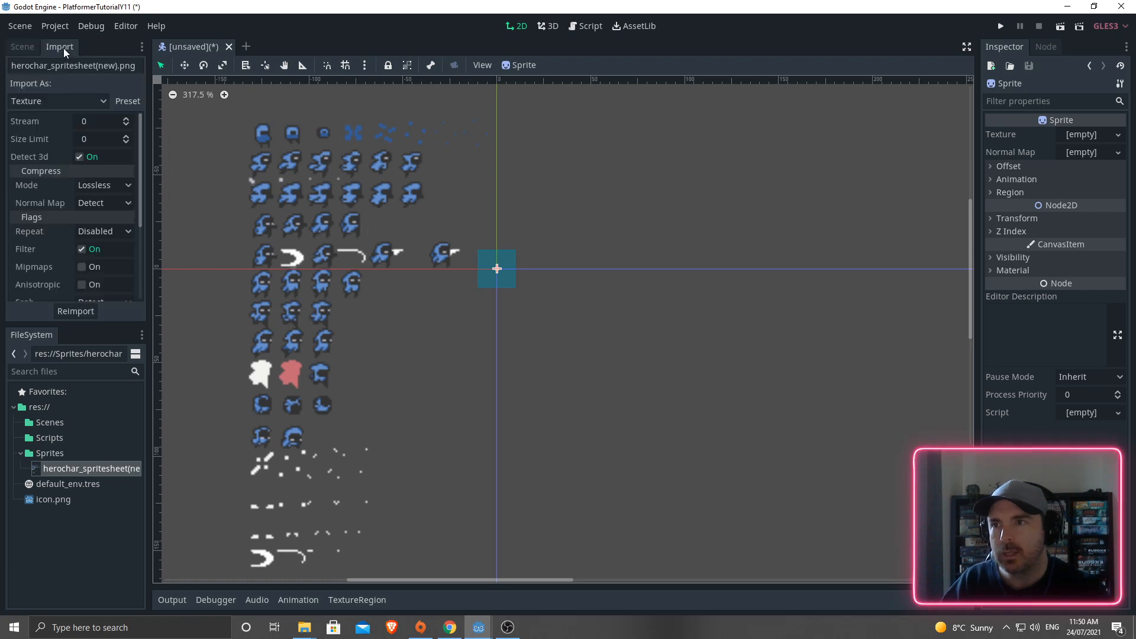
pyautogui.click(126, 102)
pyautogui.click(131, 147)
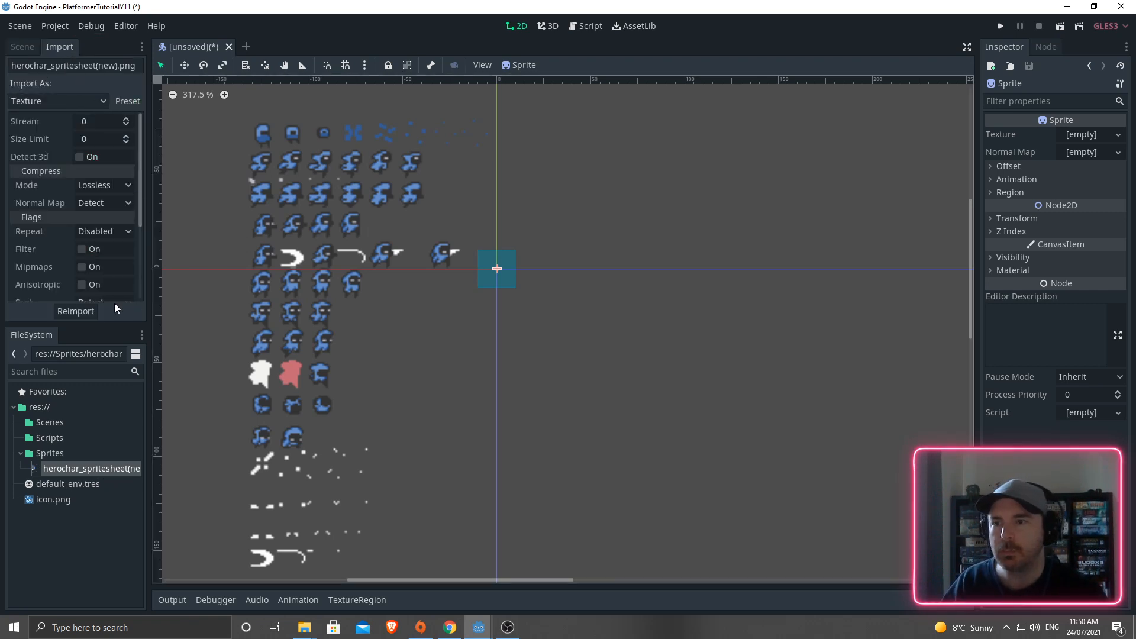
pyautogui.click(132, 100)
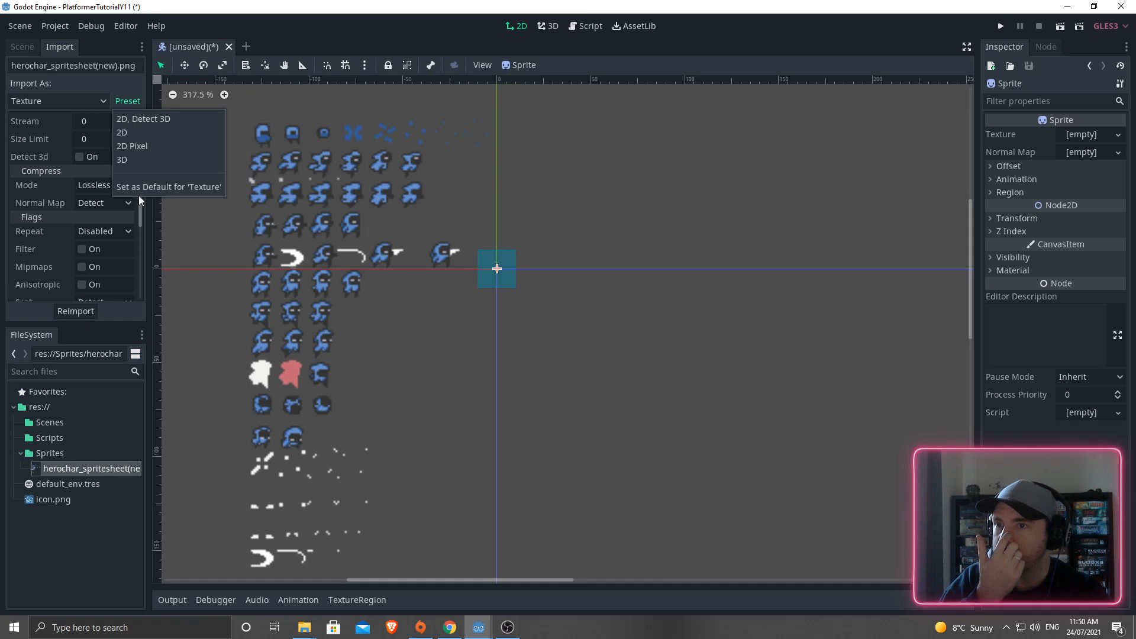
pyautogui.click(143, 191)
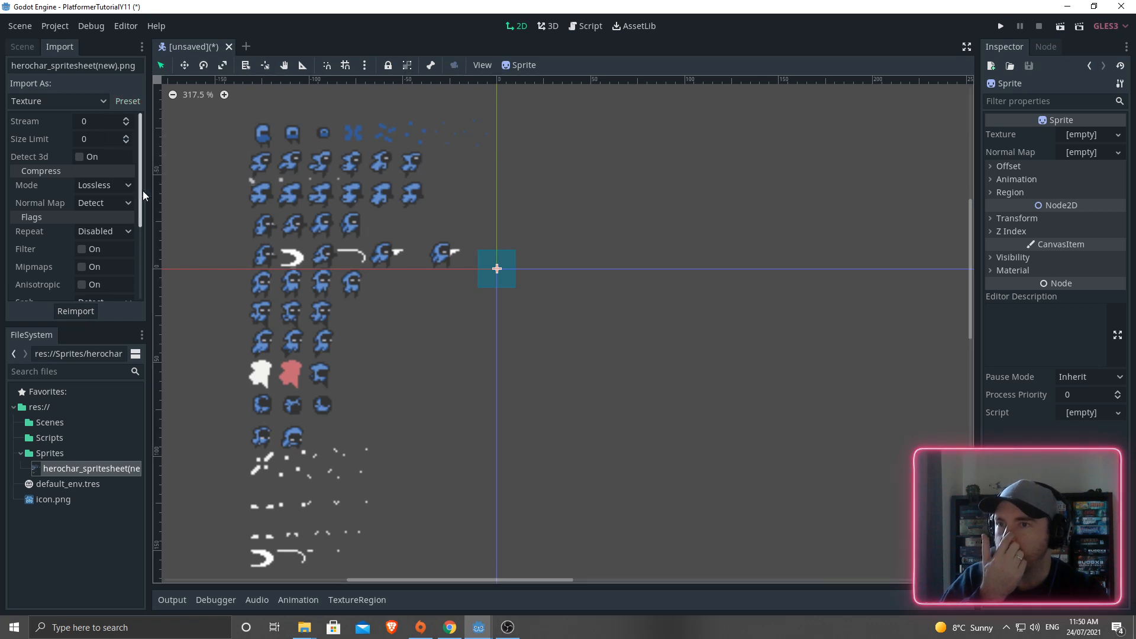
pyautogui.click(77, 315)
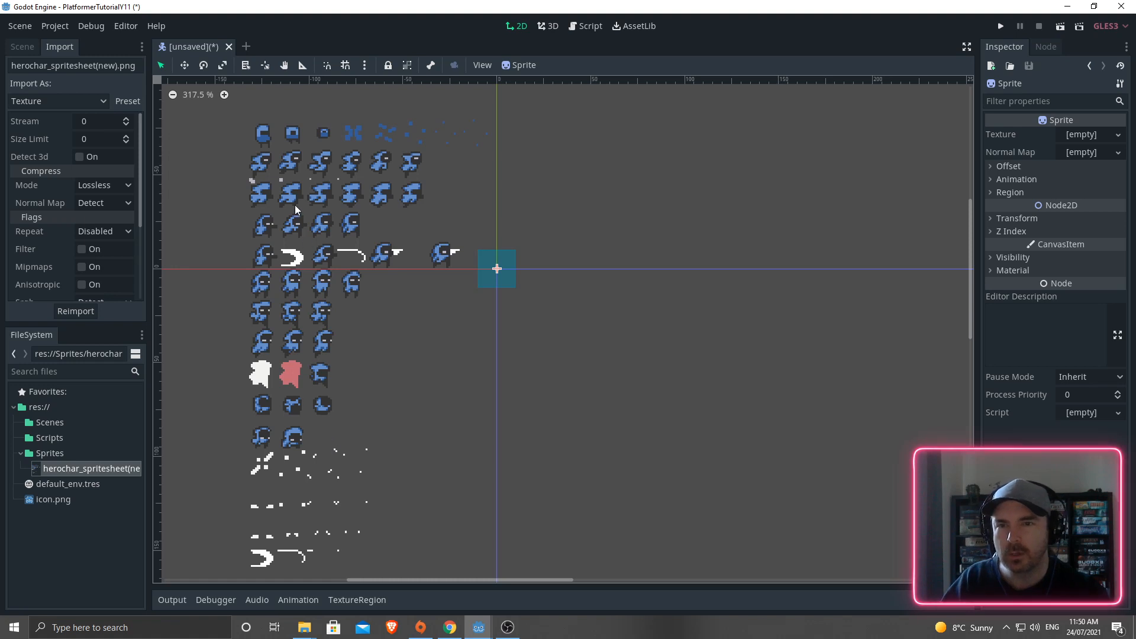
# - Delete the extra herochar_spritesheet node from the scene
pyautogui.click(304, 190)
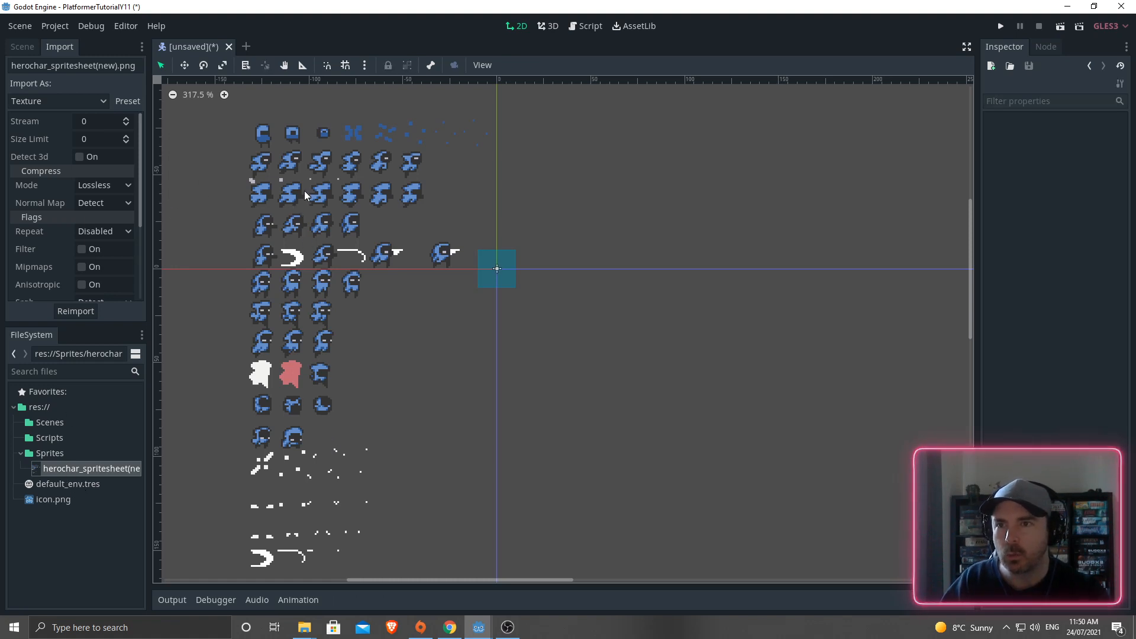
pyautogui.click(300, 194)
pyautogui.click(22, 46)
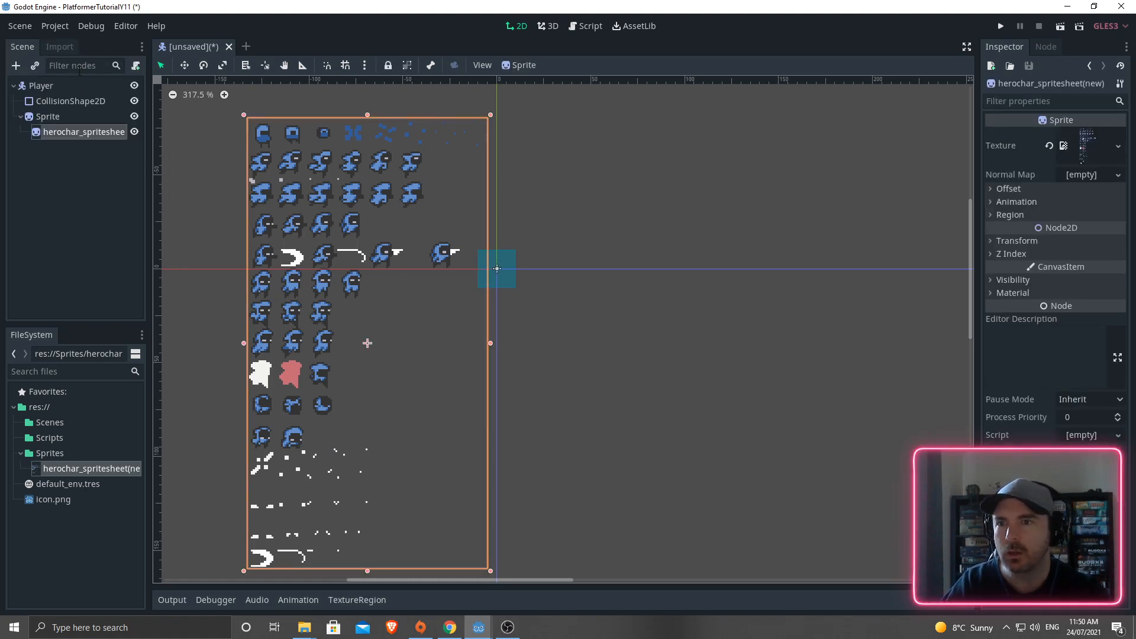
pyautogui.press('Delete')
pyautogui.click(527, 322)
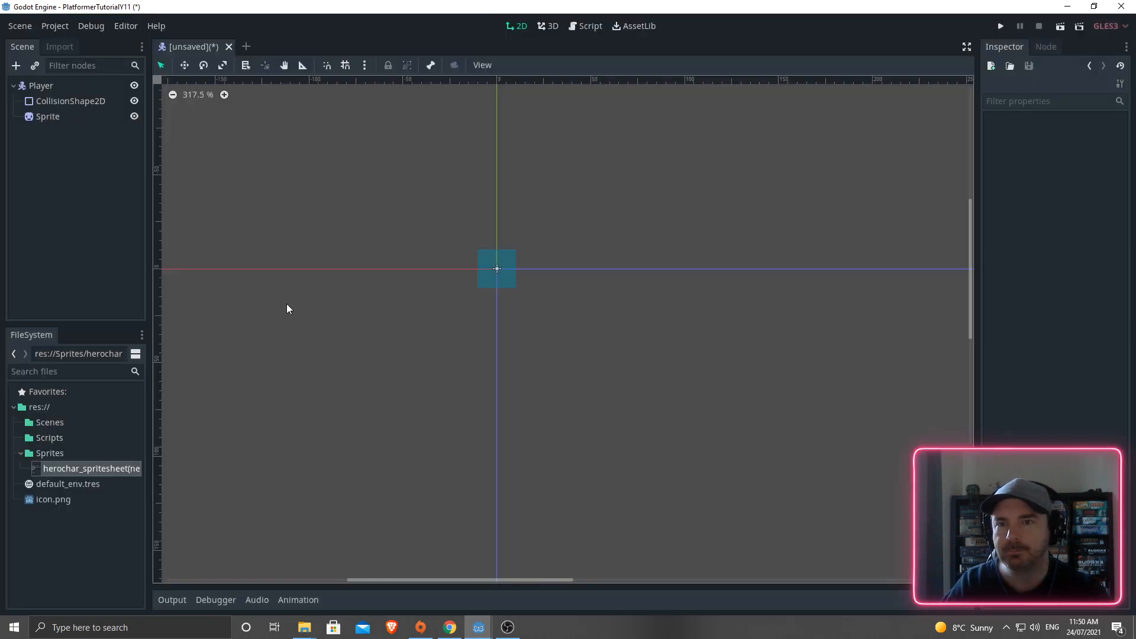
# - Assign herochar_spritesheet(new).png as the Sprite's Texture and expand its Animation properties
pyautogui.click(58, 122)
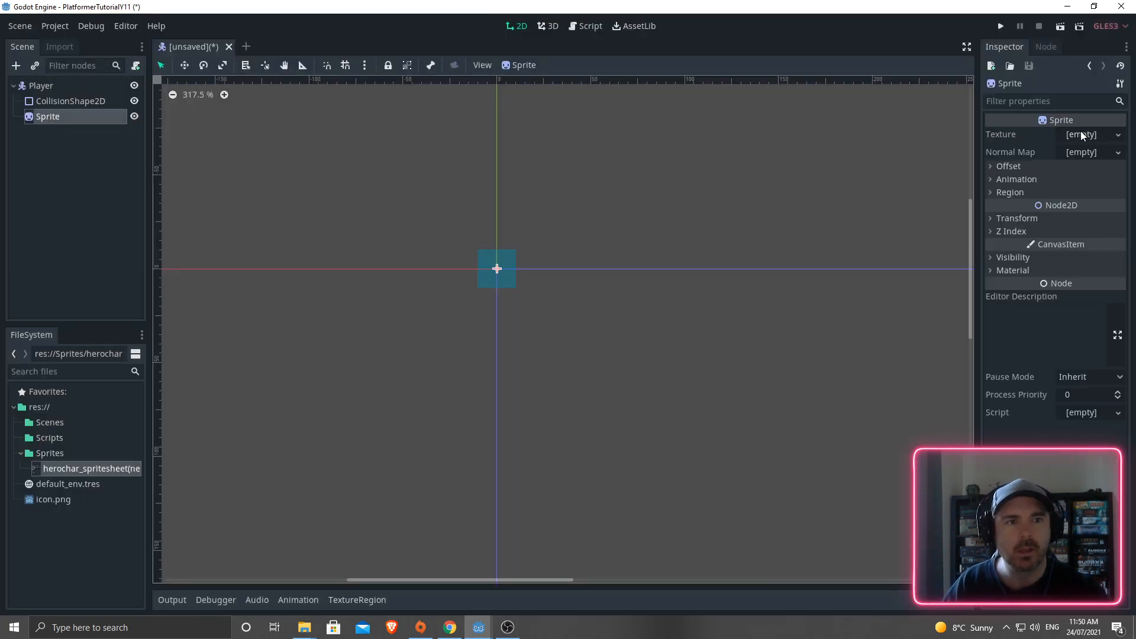
pyautogui.moveTo(65, 470); pyautogui.dragTo(1077, 138)
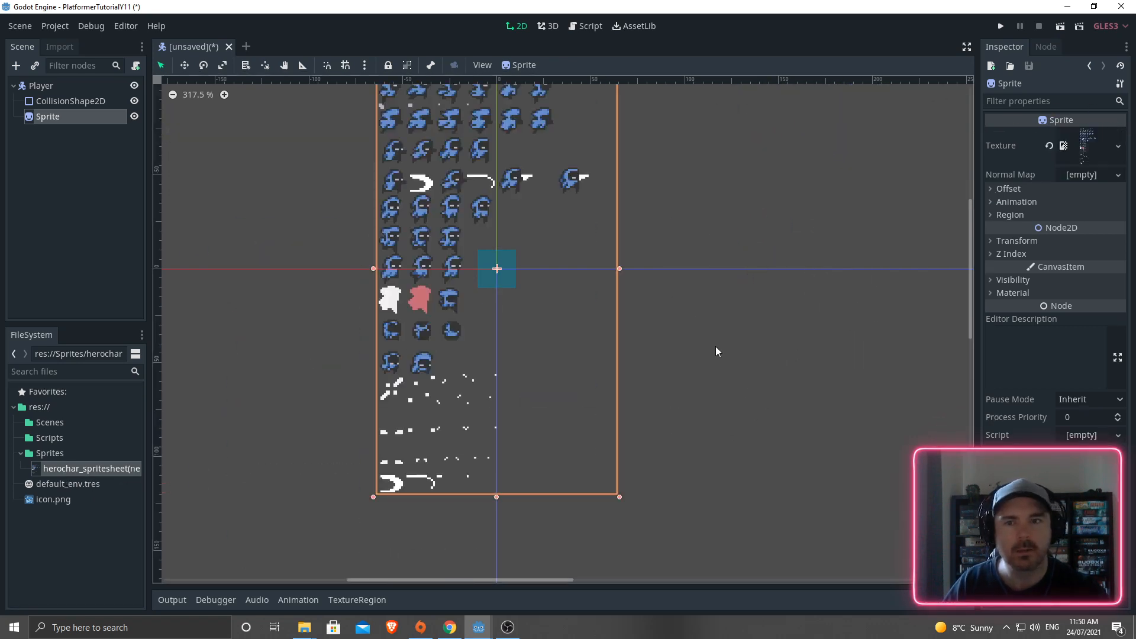
pyautogui.scroll(-3, 681, 416)
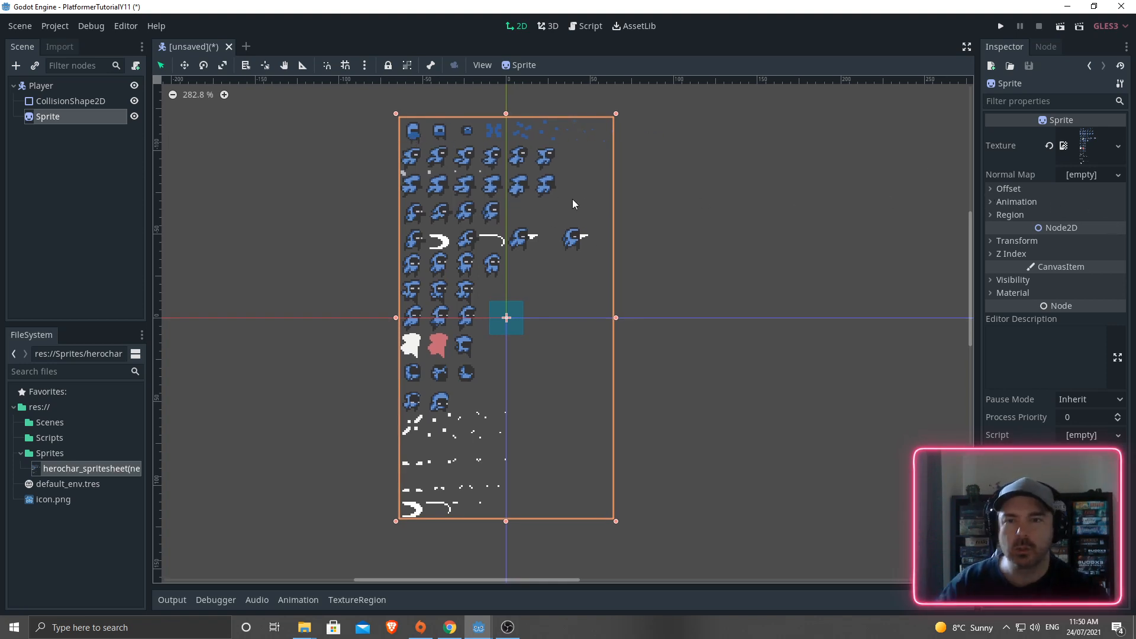
pyautogui.click(990, 189)
pyautogui.click(990, 190)
pyautogui.click(989, 202)
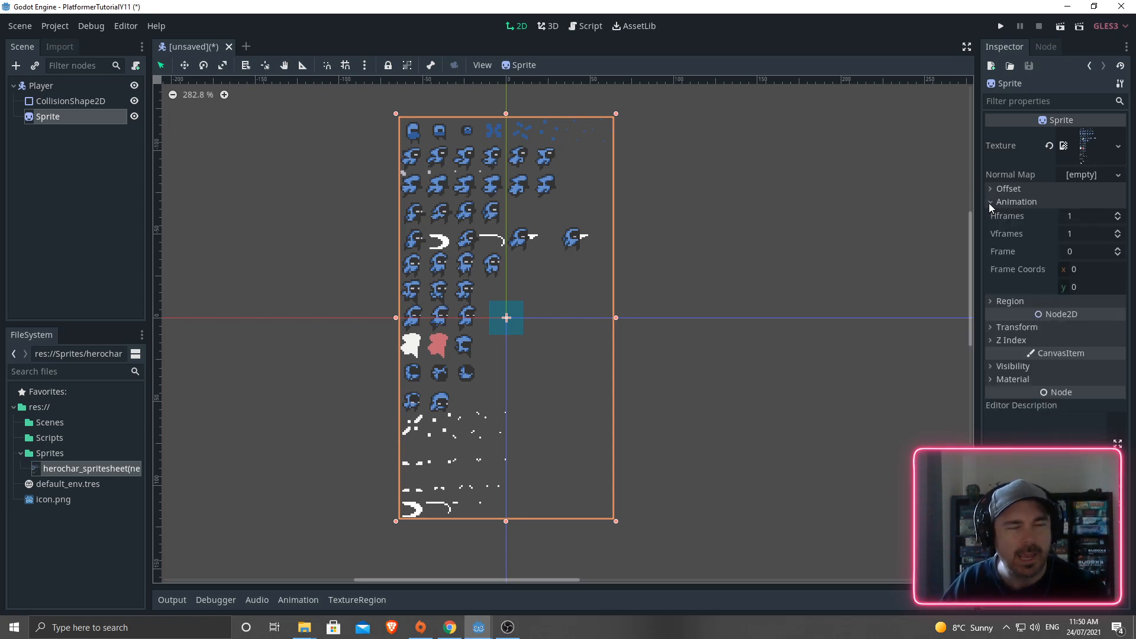
pyautogui.click(989, 202)
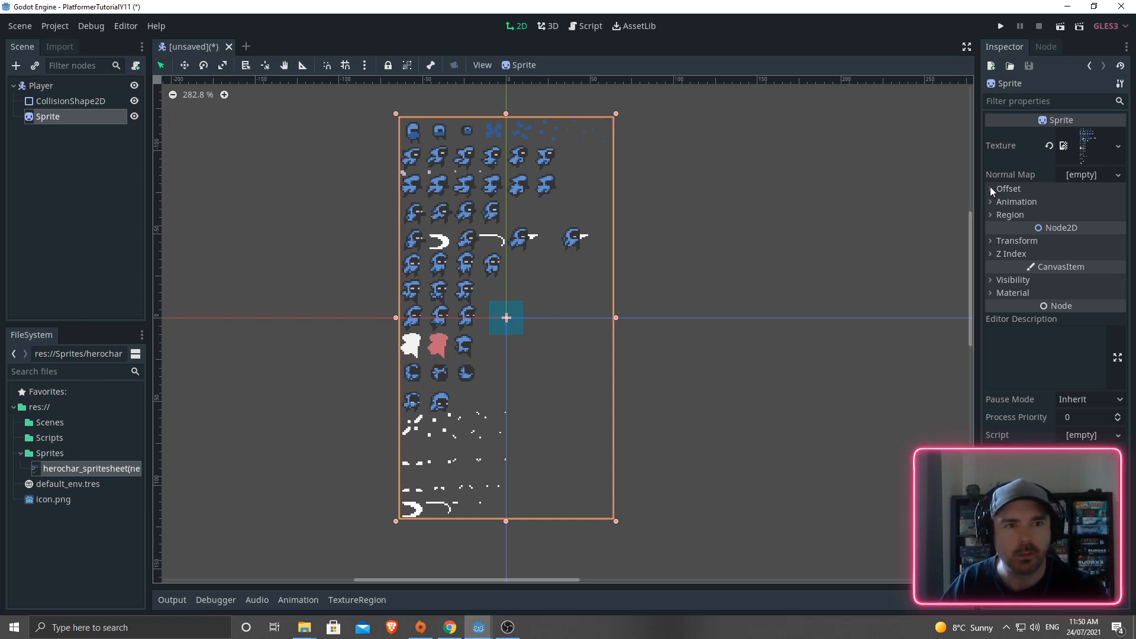
pyautogui.click(990, 203)
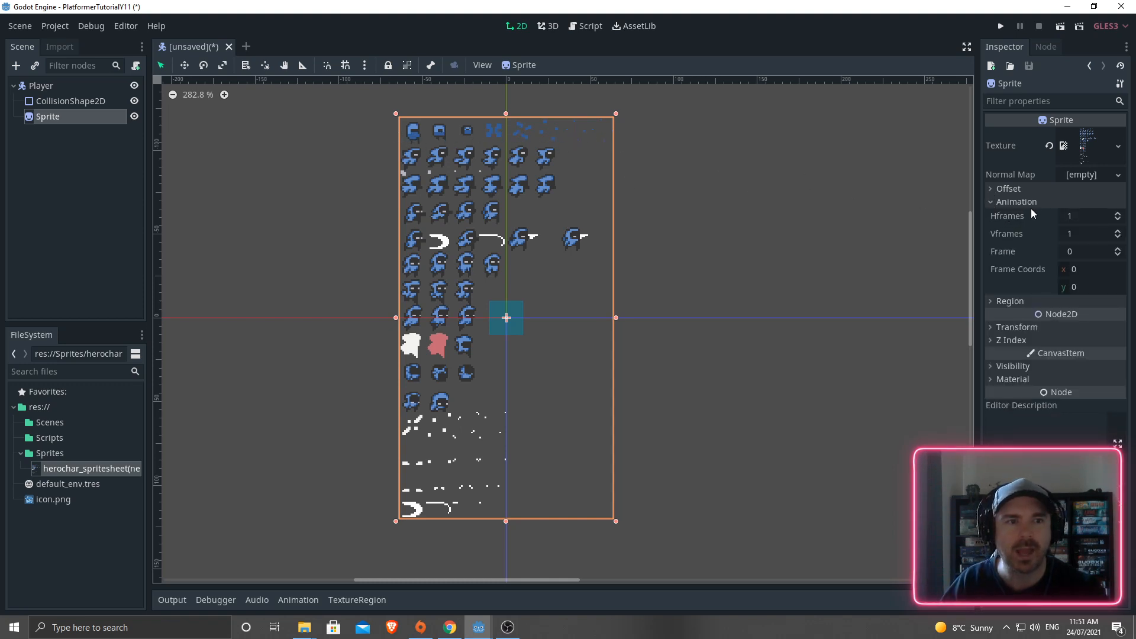
# - Split the Sprite into 8 Hframes and 15 Vframes and advance its Frame three steps
pyautogui.click(1079, 216)
pyautogui.write('8')
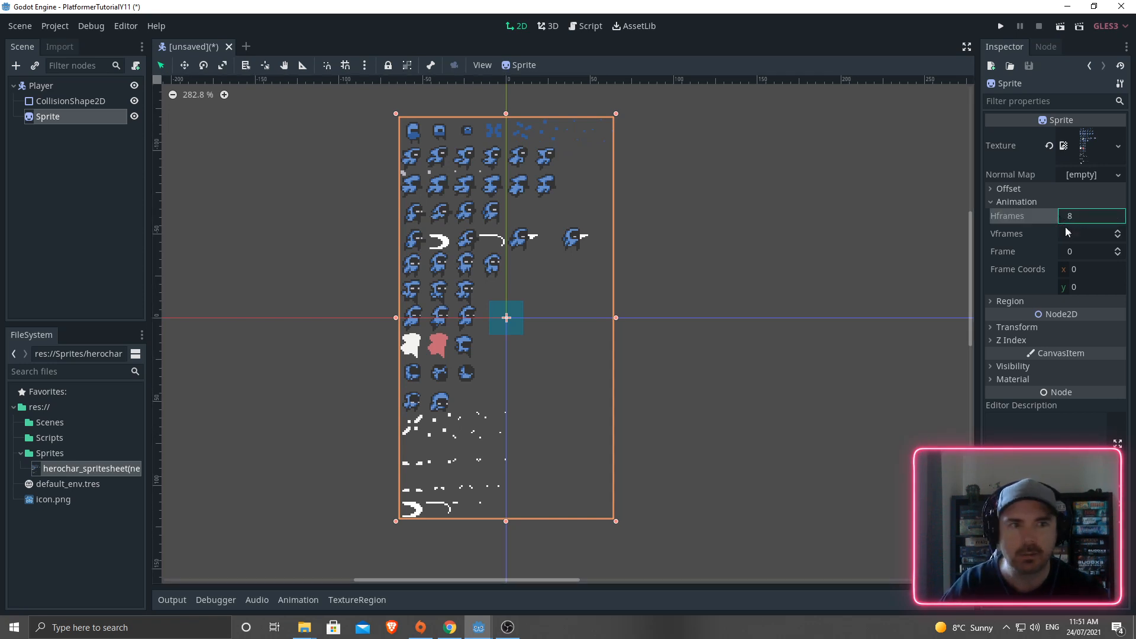
pyautogui.press('Return')
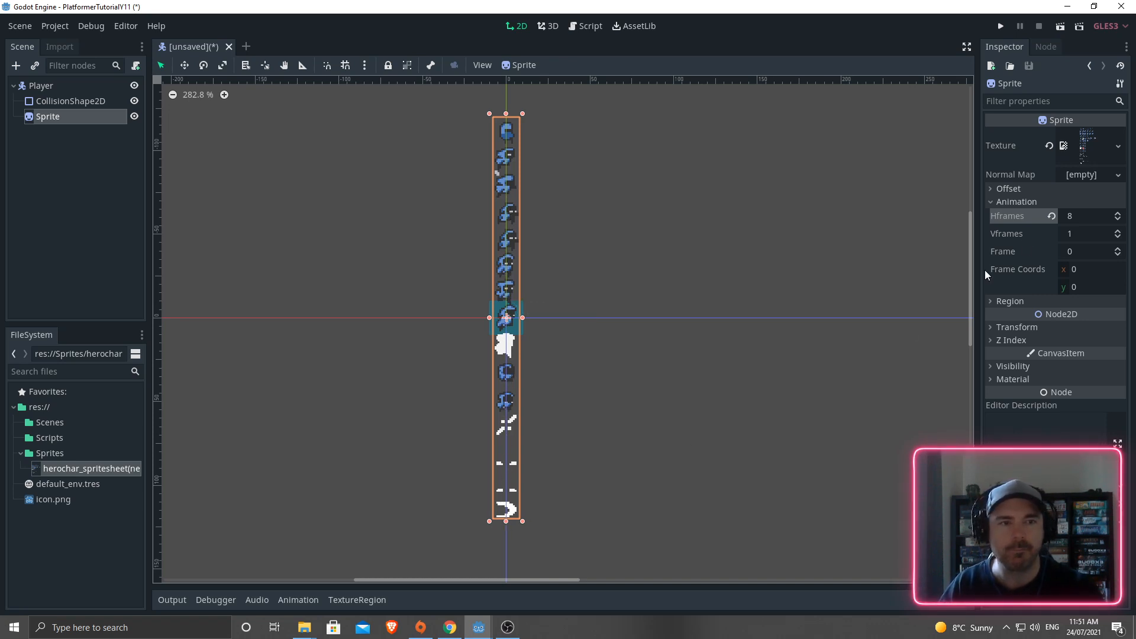
pyautogui.click(1070, 237)
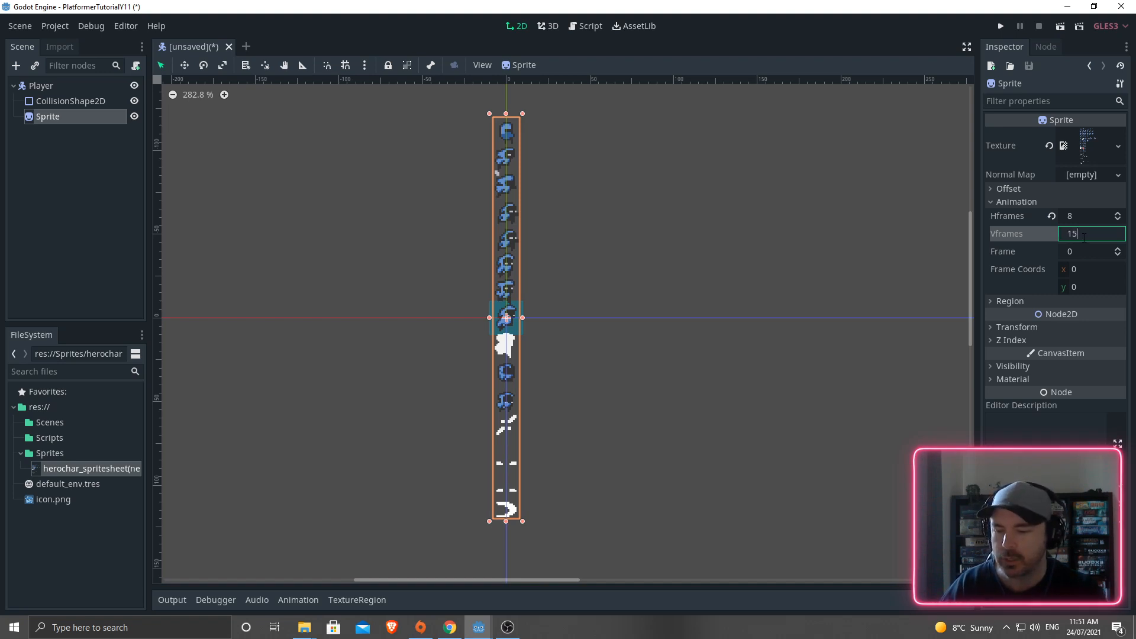
pyautogui.write('15')
pyautogui.press('Return')
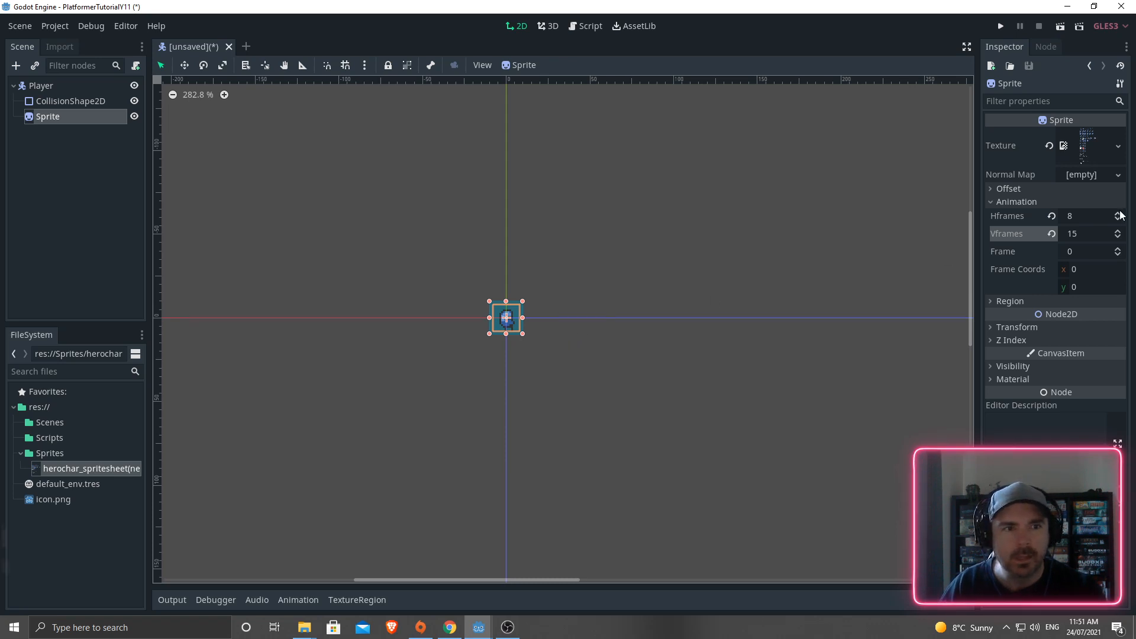
pyautogui.click(1117, 249)
pyautogui.click(1118, 249)
pyautogui.click(1117, 249)
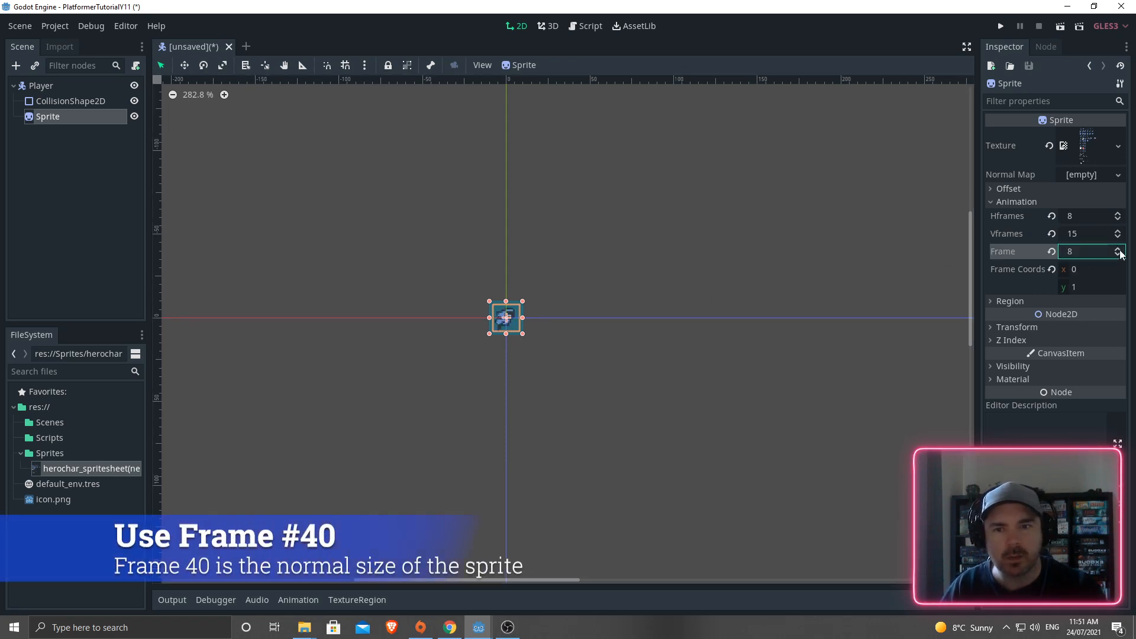
pyautogui.click(1117, 249)
pyautogui.click(1117, 249)
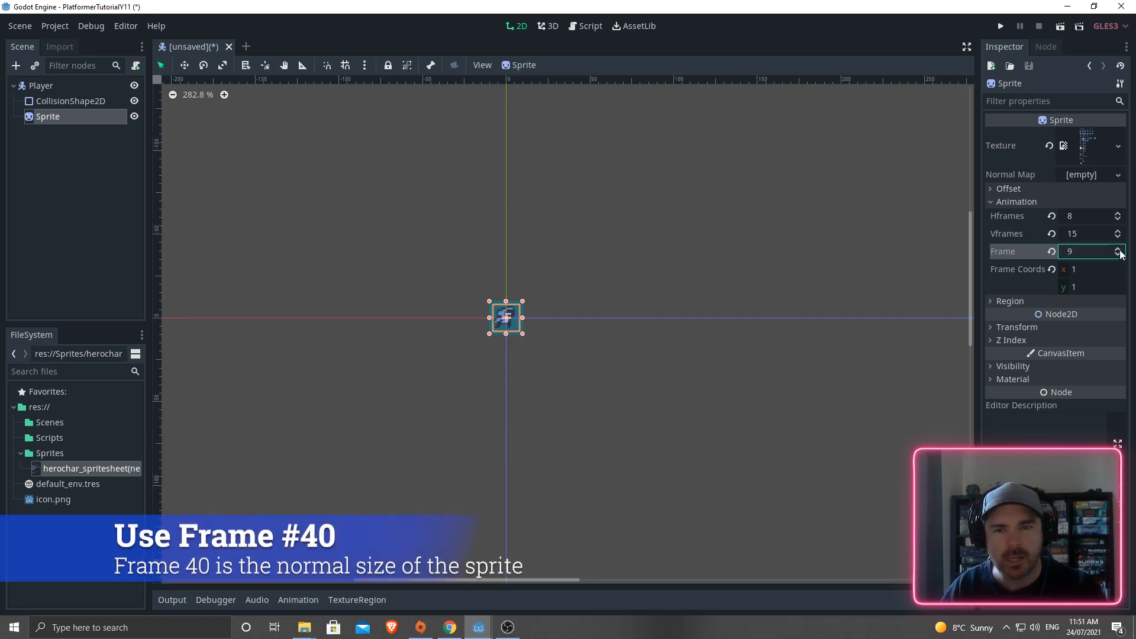
pyautogui.click(66, 100)
pyautogui.scroll(1, 545, 348)
pyautogui.scroll(2, 530, 314)
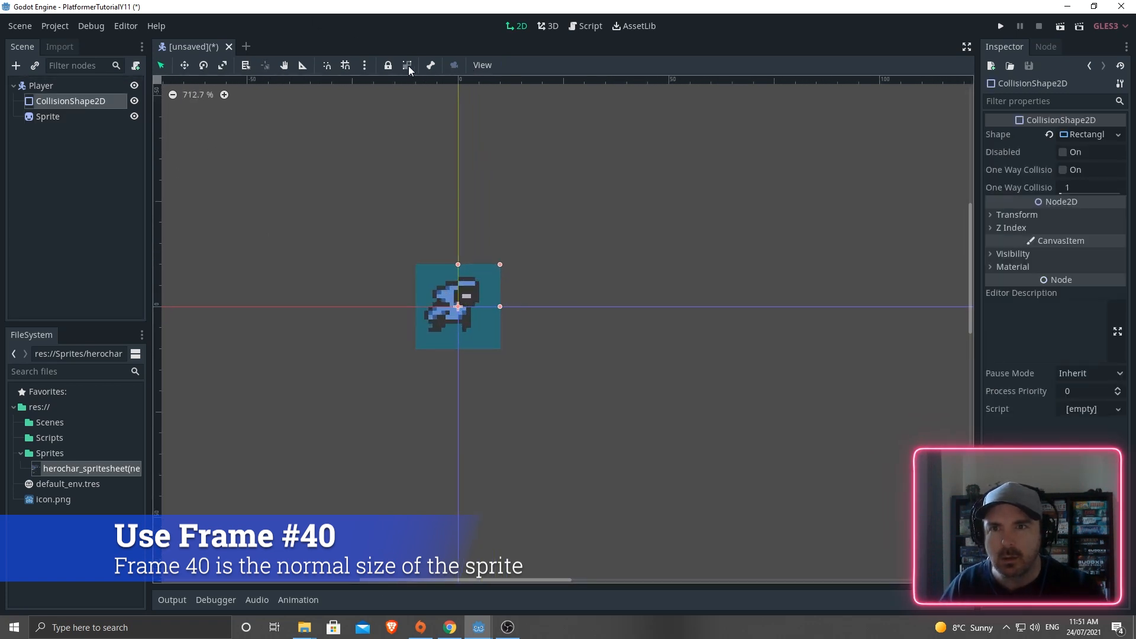
# - Toggle pixel snapping and turn on grid snapping in the canvas toolbar
pyautogui.click(480, 65)
pyautogui.click(482, 65)
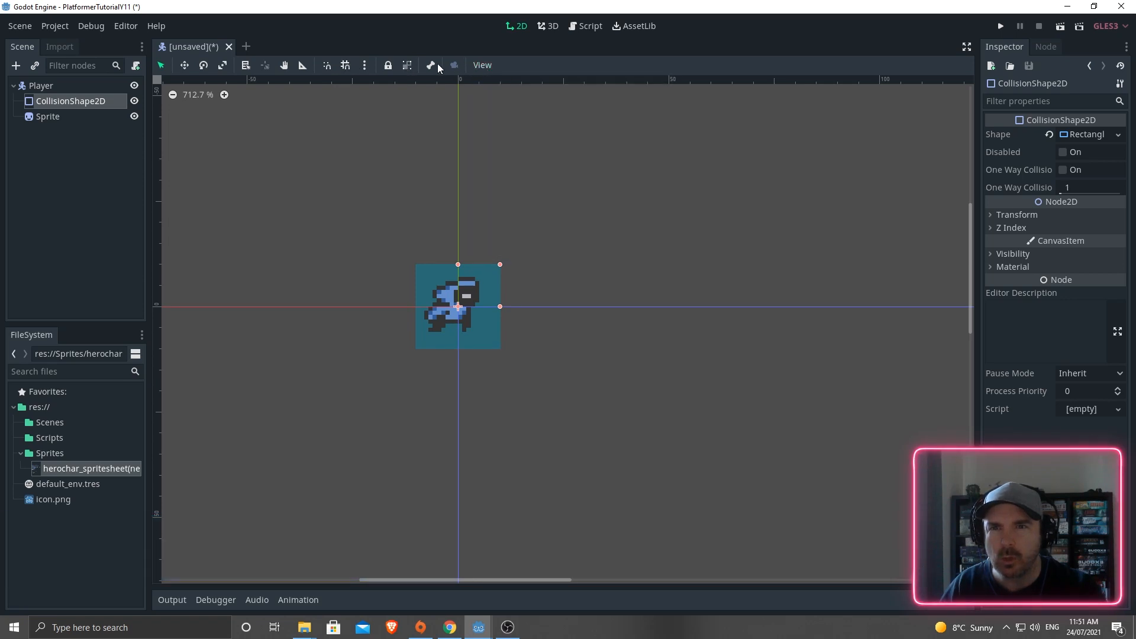
pyautogui.click(364, 65)
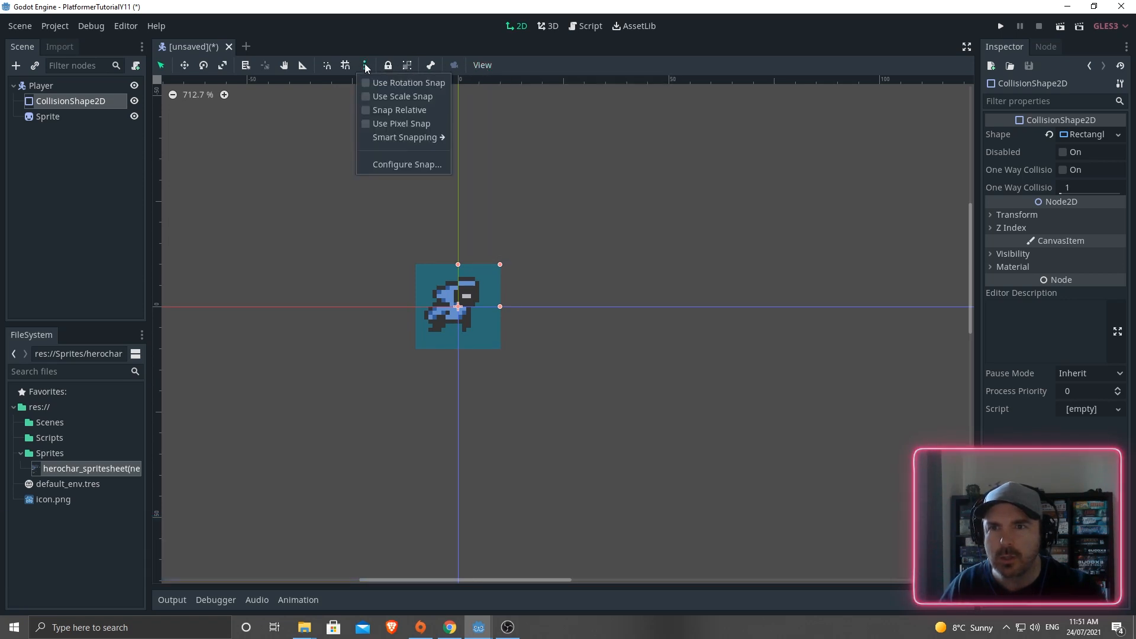
pyautogui.click(367, 124)
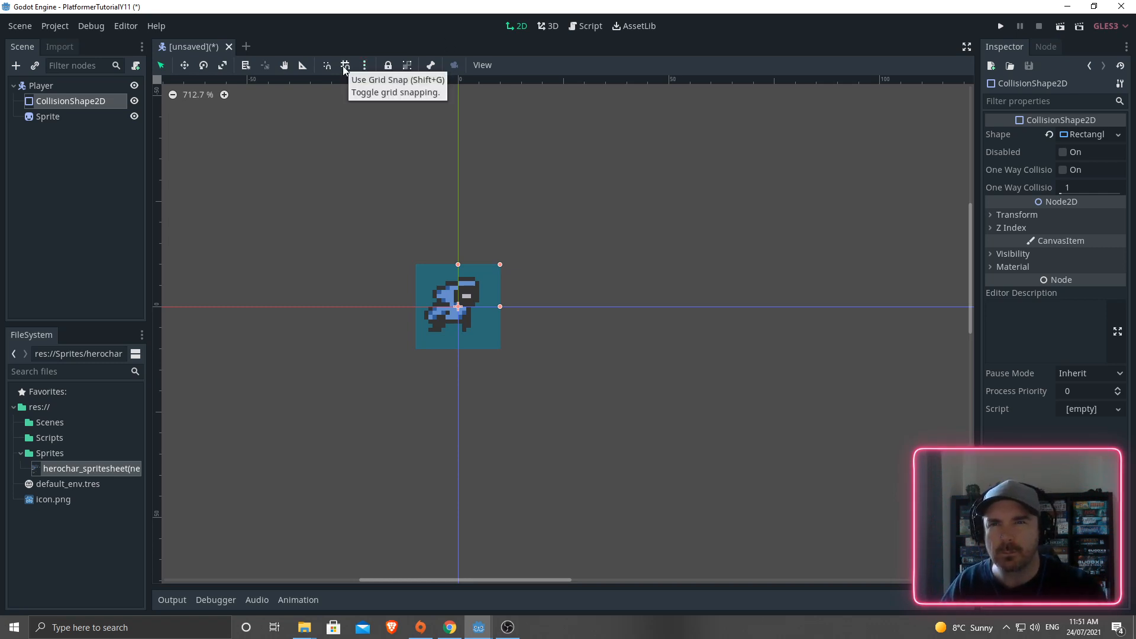
pyautogui.click(345, 67)
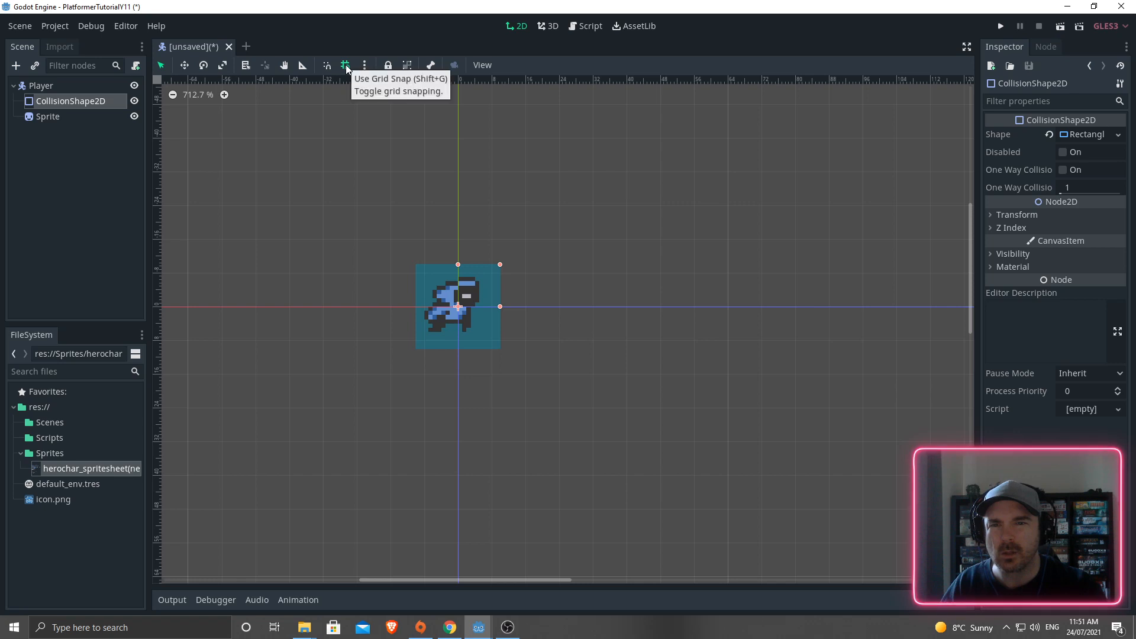
# - Resize the collision rectangle with smart snapping so it fits around the hero sprite
pyautogui.moveTo(500, 307); pyautogui.dragTo(488, 304)
pyautogui.moveTo(458, 264); pyautogui.dragTo(458, 273)
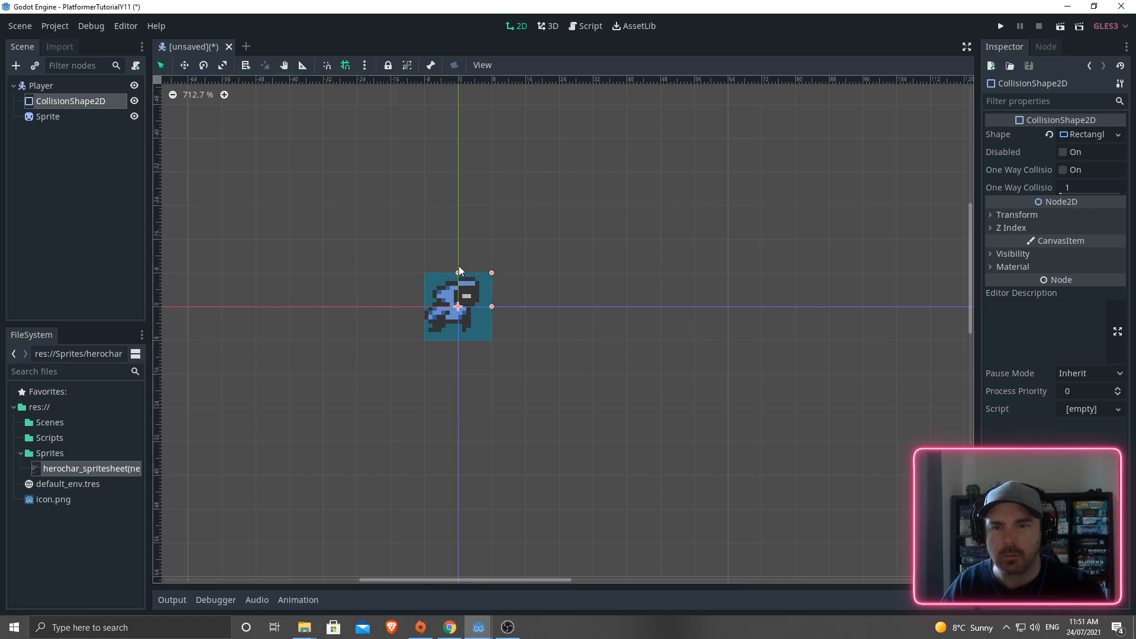
pyautogui.click(346, 65)
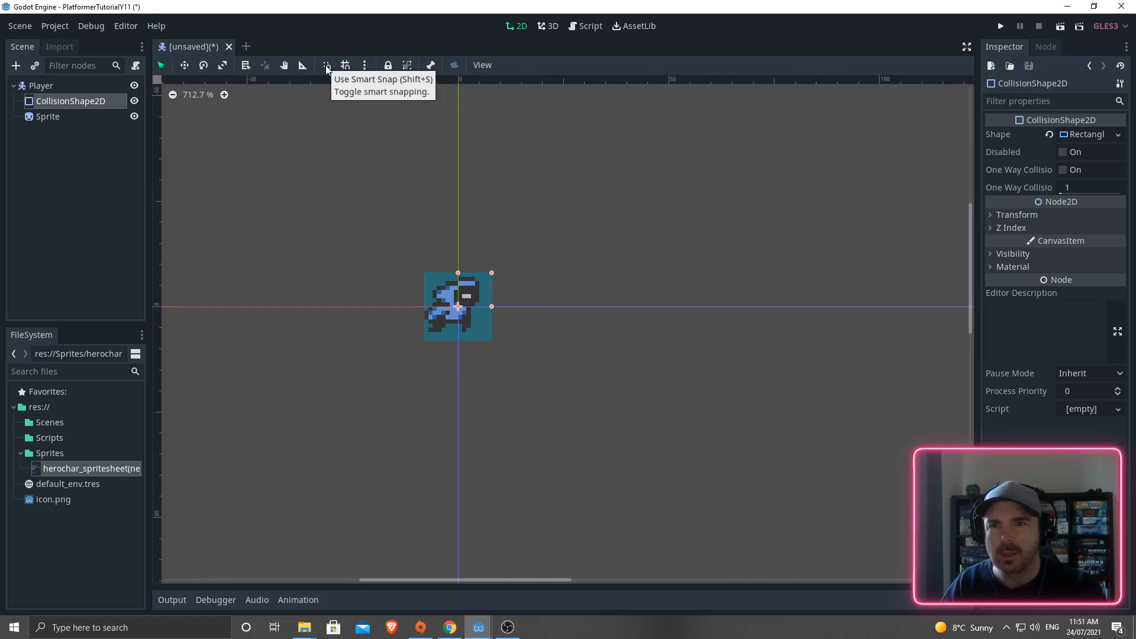
pyautogui.click(326, 66)
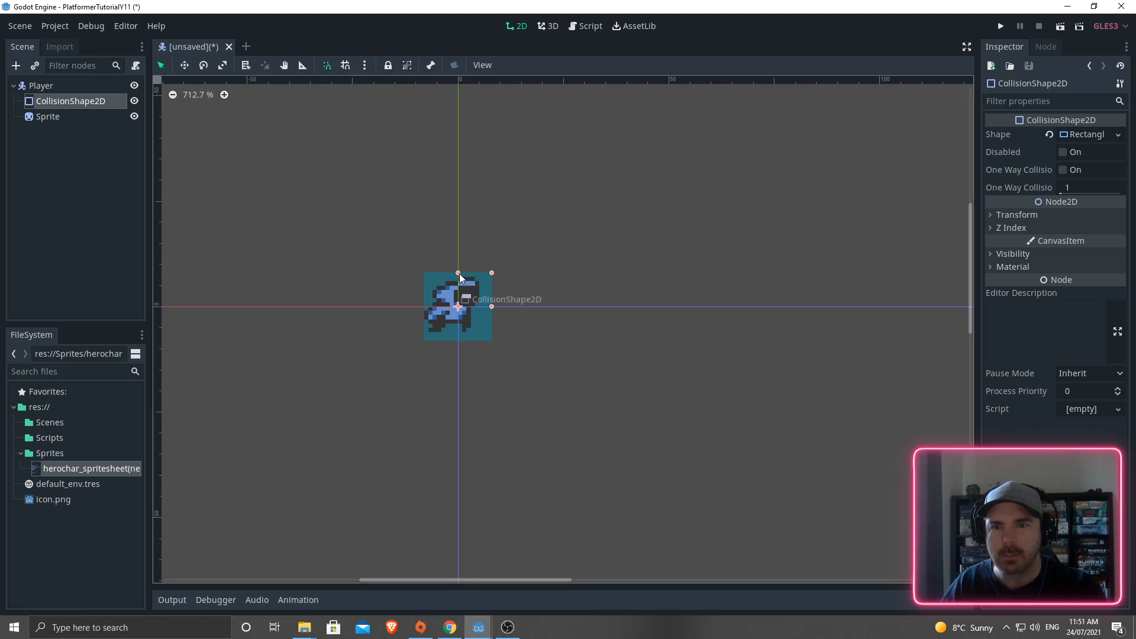
pyautogui.moveTo(458, 272); pyautogui.dragTo(481, 305)
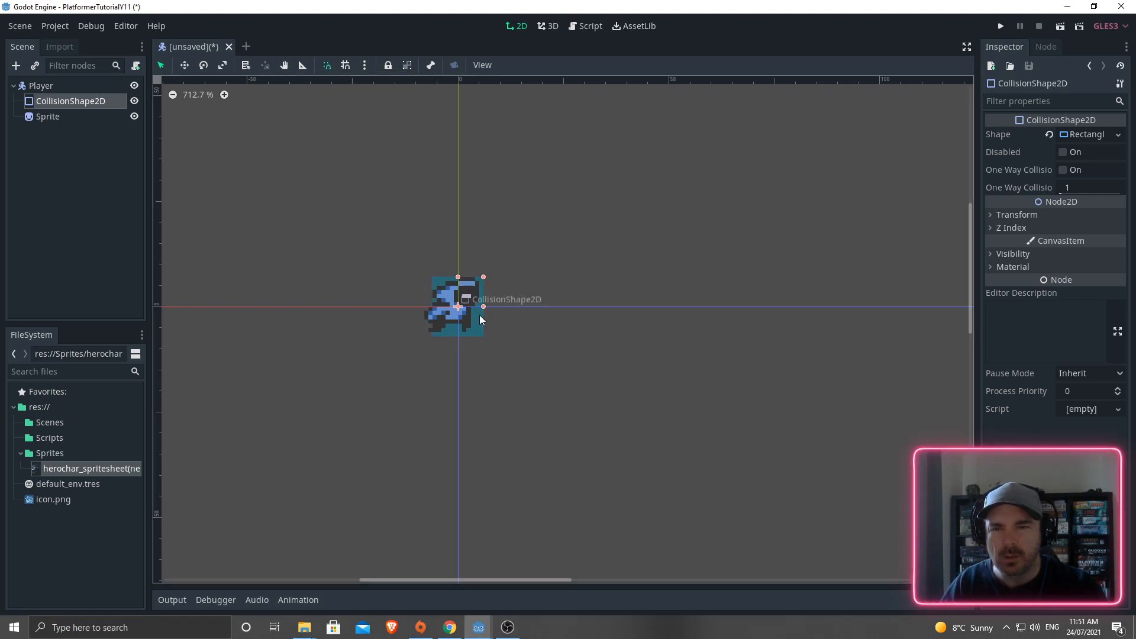
pyautogui.moveTo(472, 315); pyautogui.dragTo(453, 280)
pyautogui.moveTo(478, 320); pyautogui.dragTo(472, 318)
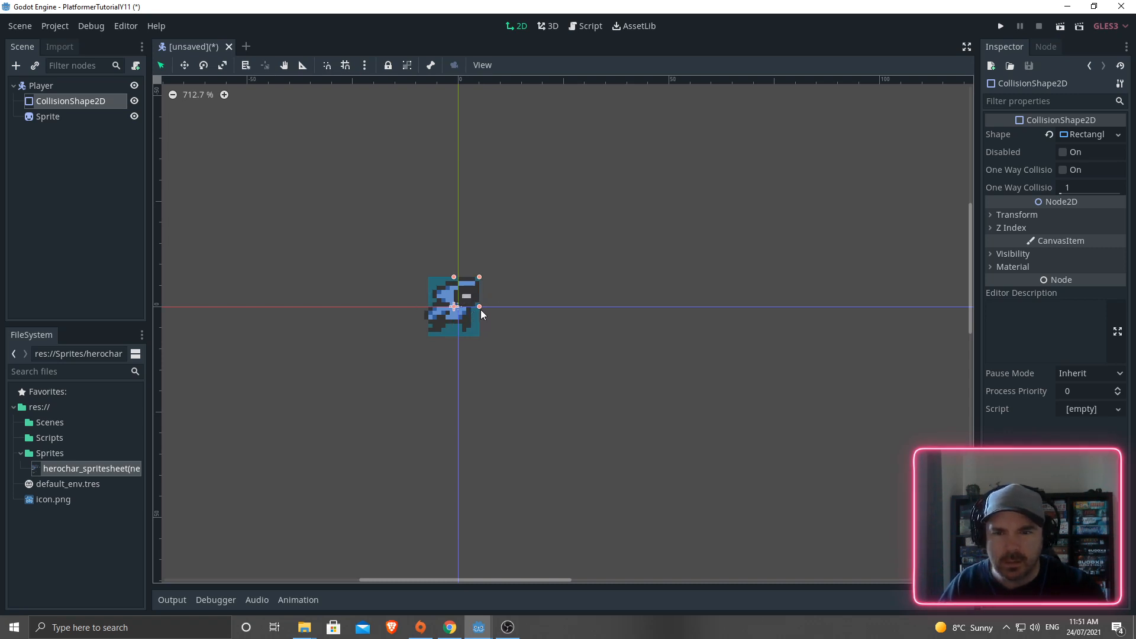
pyautogui.moveTo(480, 307); pyautogui.dragTo(453, 281)
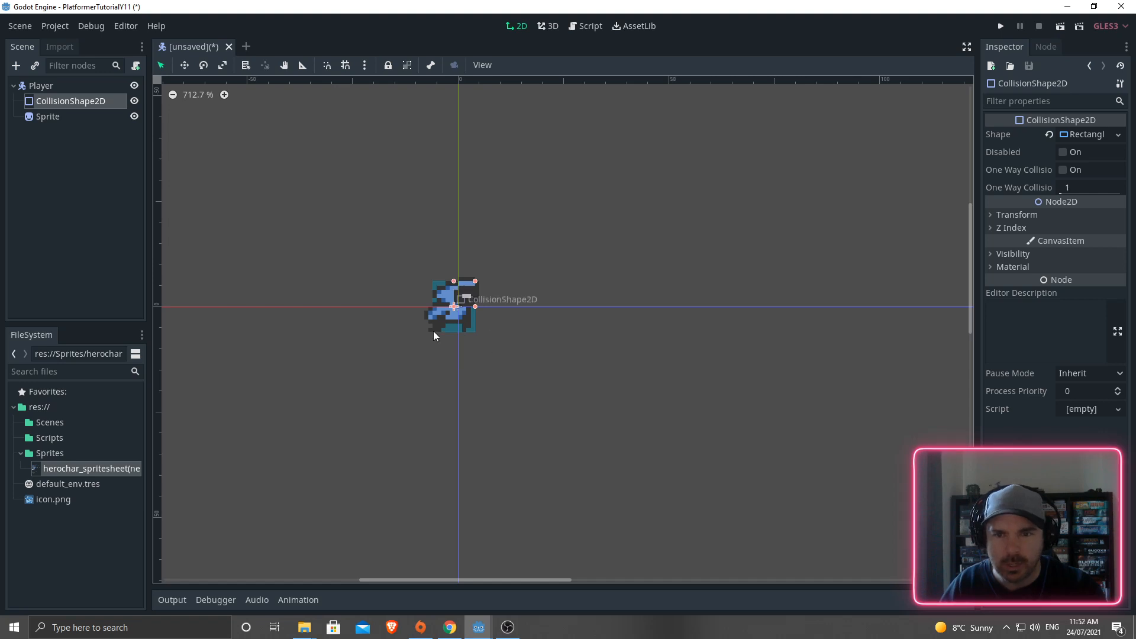
pyautogui.click(496, 320)
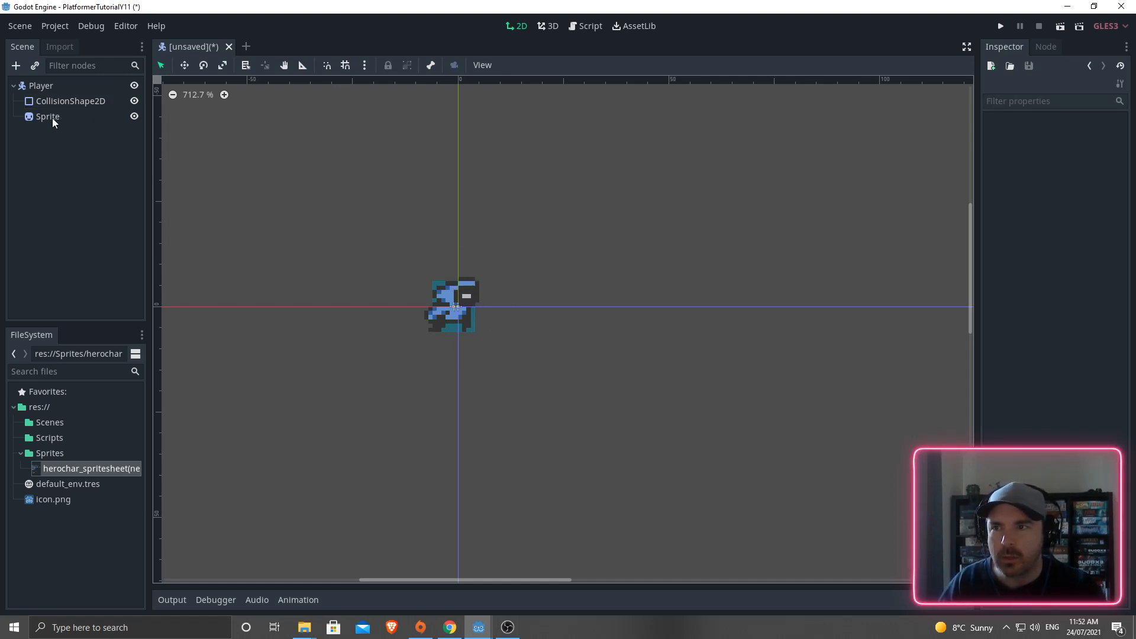
# - Move Sprite above CollisionShape2D and toggle their visibility to compare the collision area
pyautogui.moveTo(51, 117); pyautogui.dragTo(48, 95)
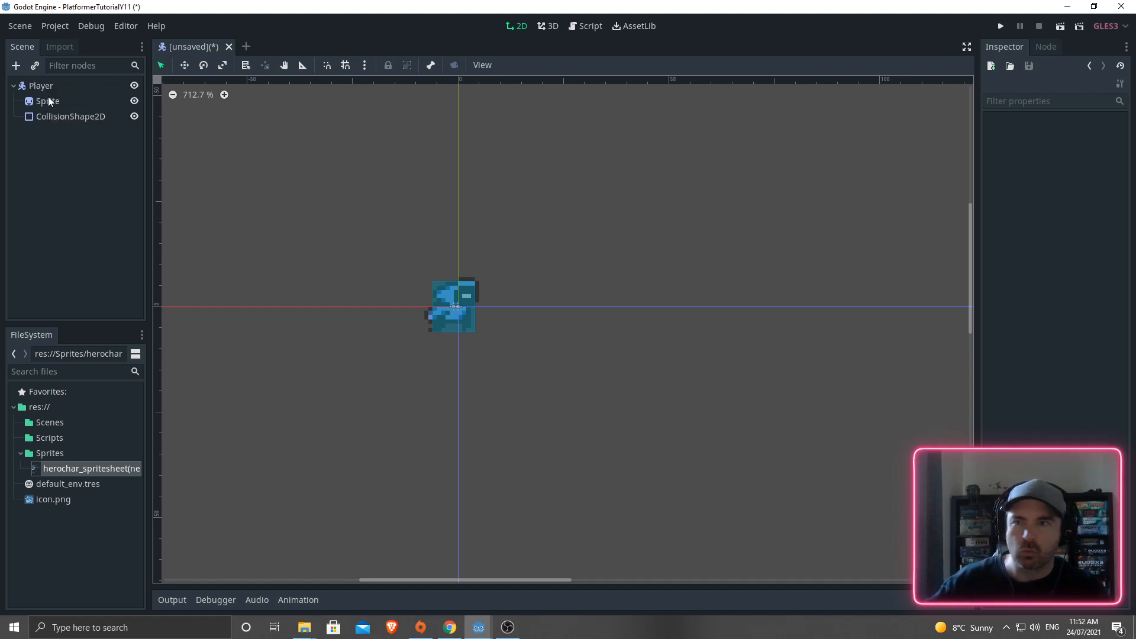
pyautogui.click(134, 98)
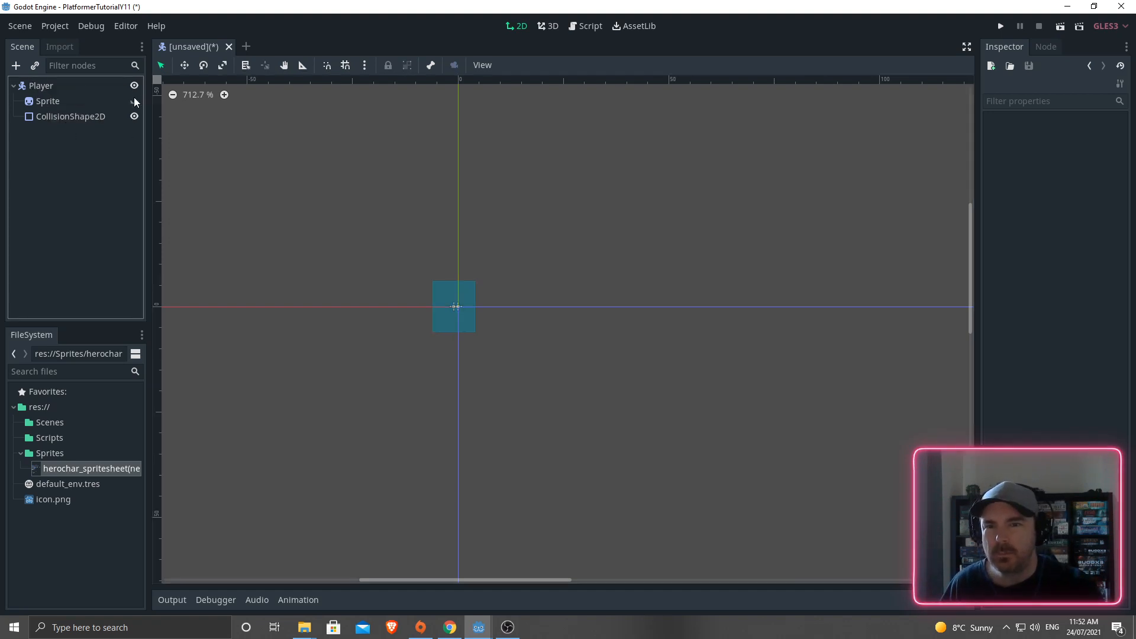
pyautogui.click(133, 98)
pyautogui.click(132, 115)
pyautogui.click(132, 116)
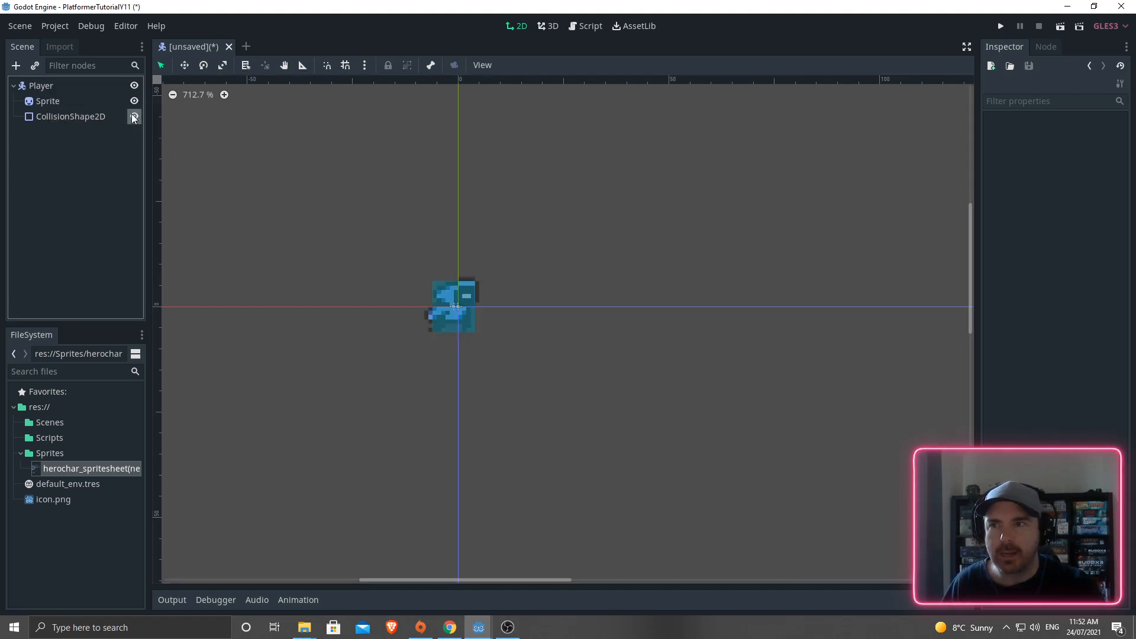
pyautogui.click(132, 116)
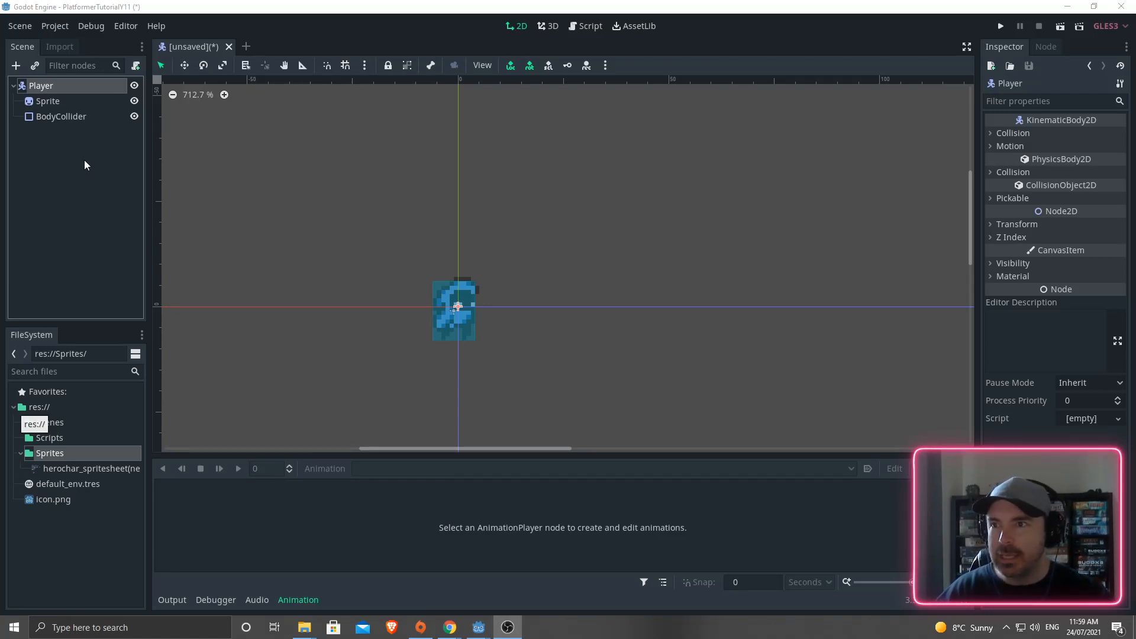
# - Add an AnimationPlayer node as a child of Player
pyautogui.hotkey('ctrl', 'a')
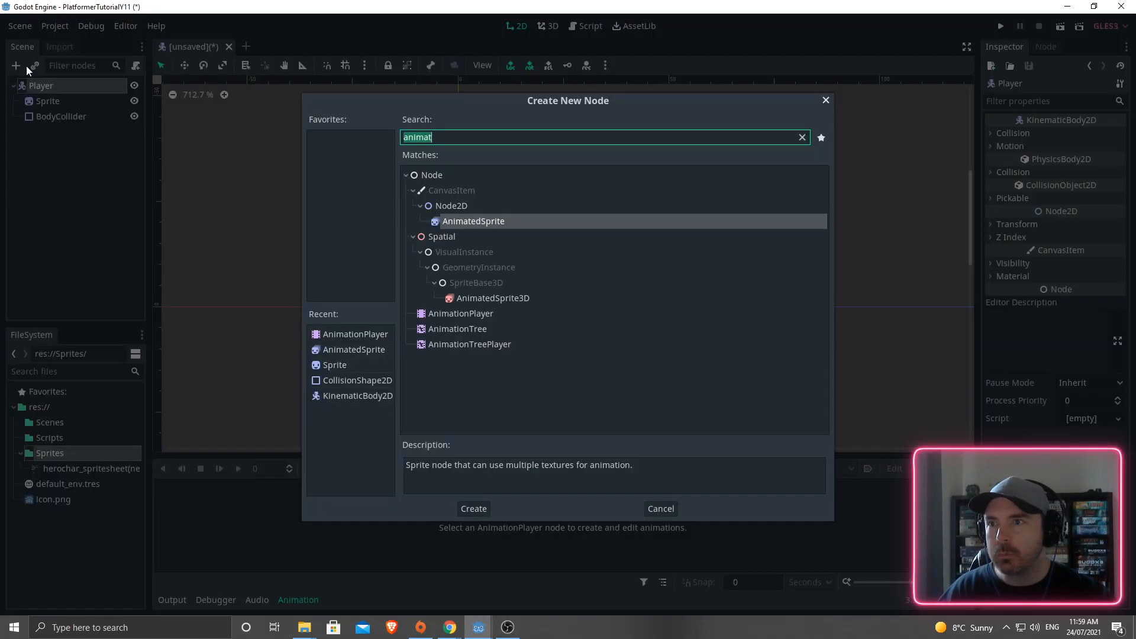
pyautogui.doubleClick(447, 314)
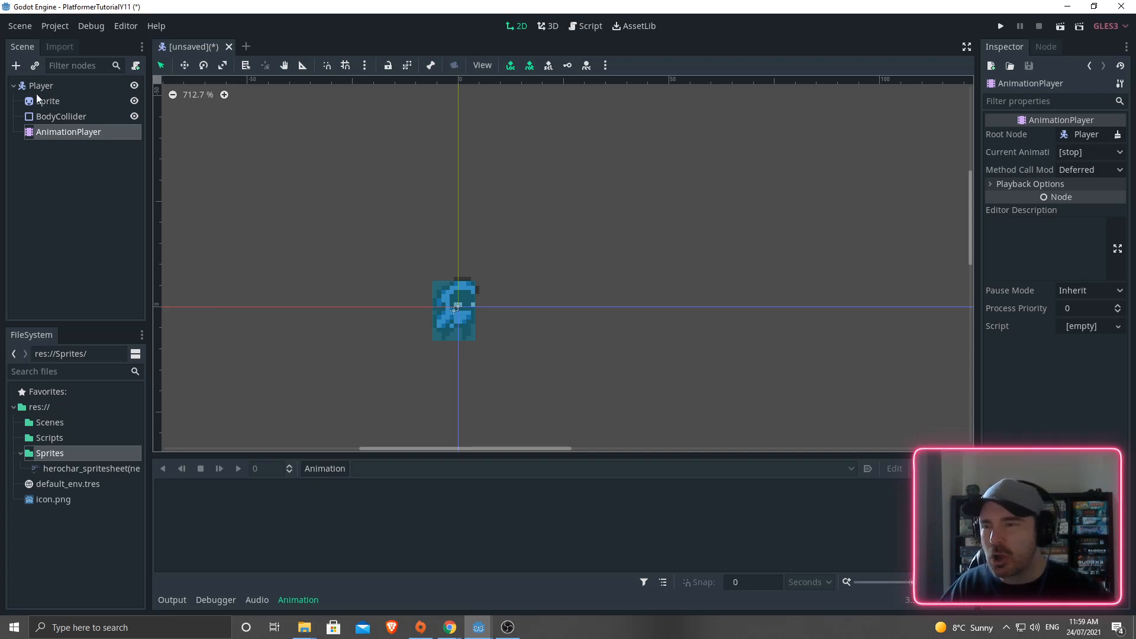
pyautogui.click(57, 184)
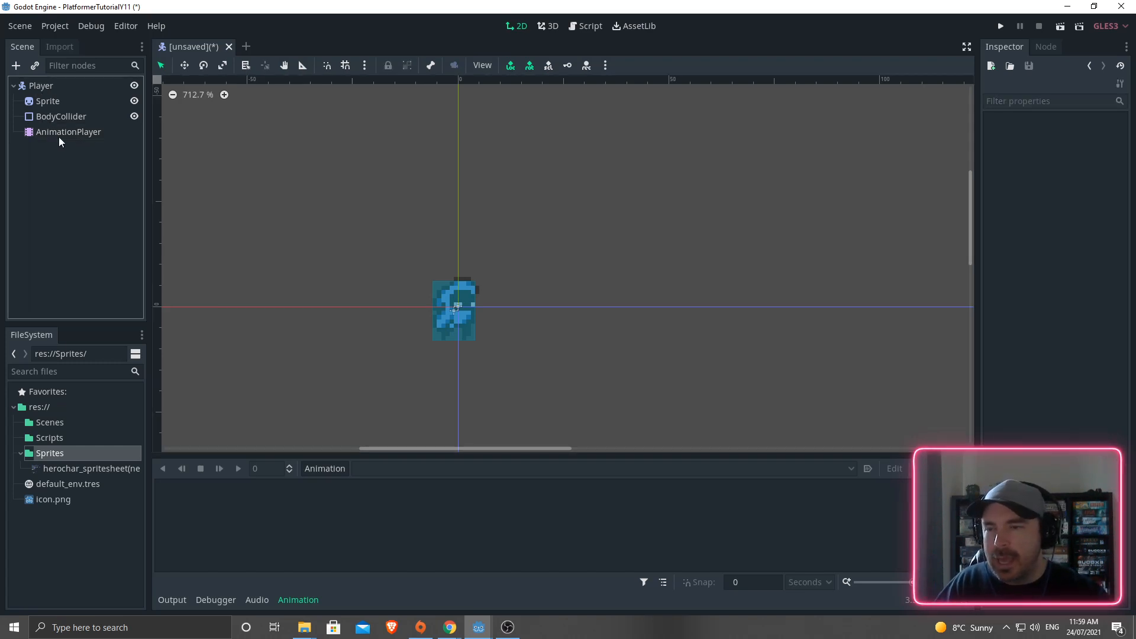
pyautogui.click(58, 136)
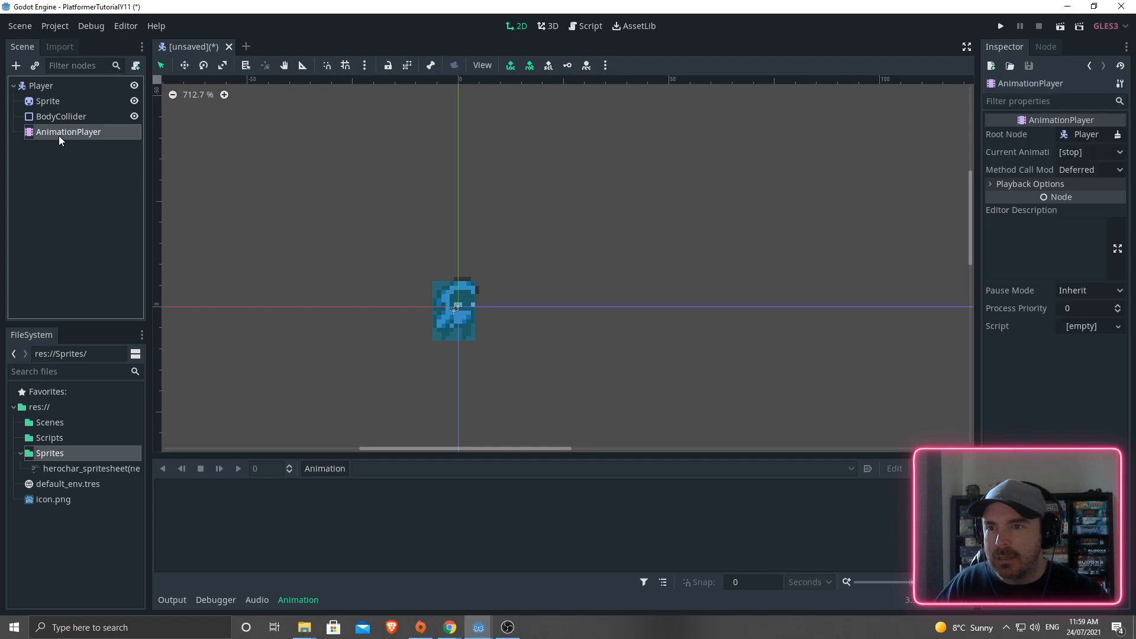
# - Create a new animation named idle in the AnimationPlayer
pyautogui.click(323, 469)
pyautogui.click(334, 399)
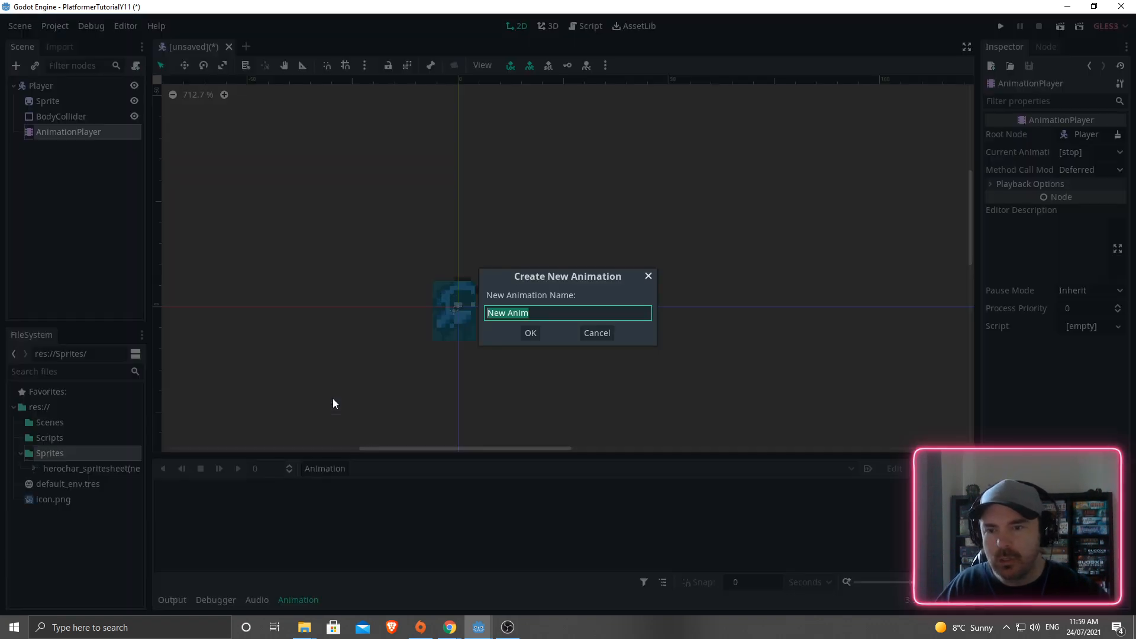
pyautogui.write('idle')
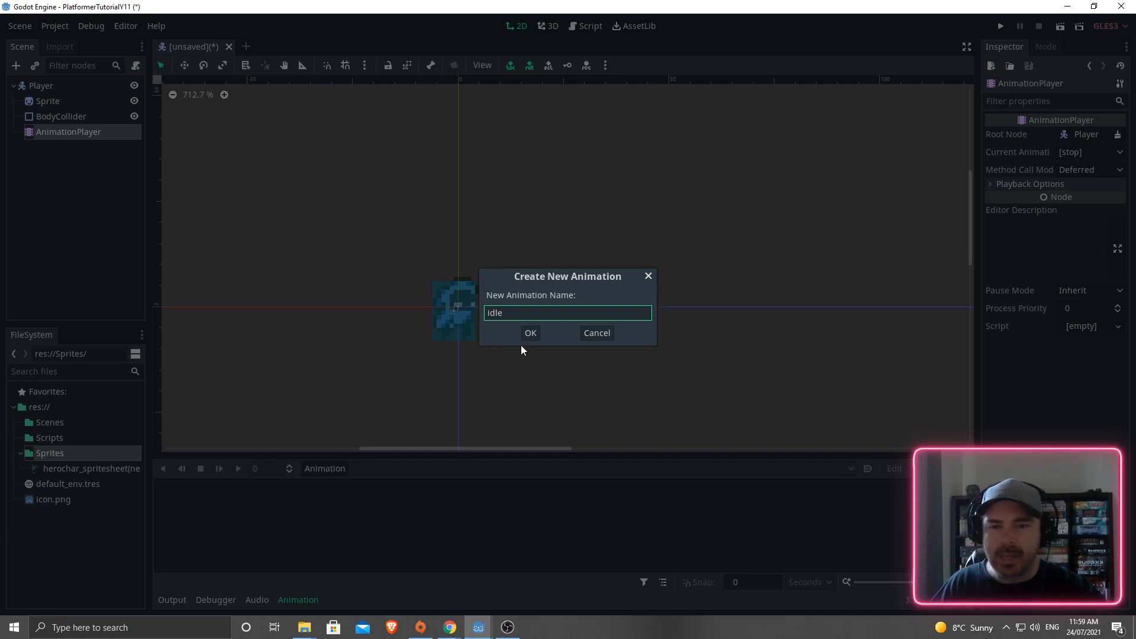
pyautogui.click(531, 333)
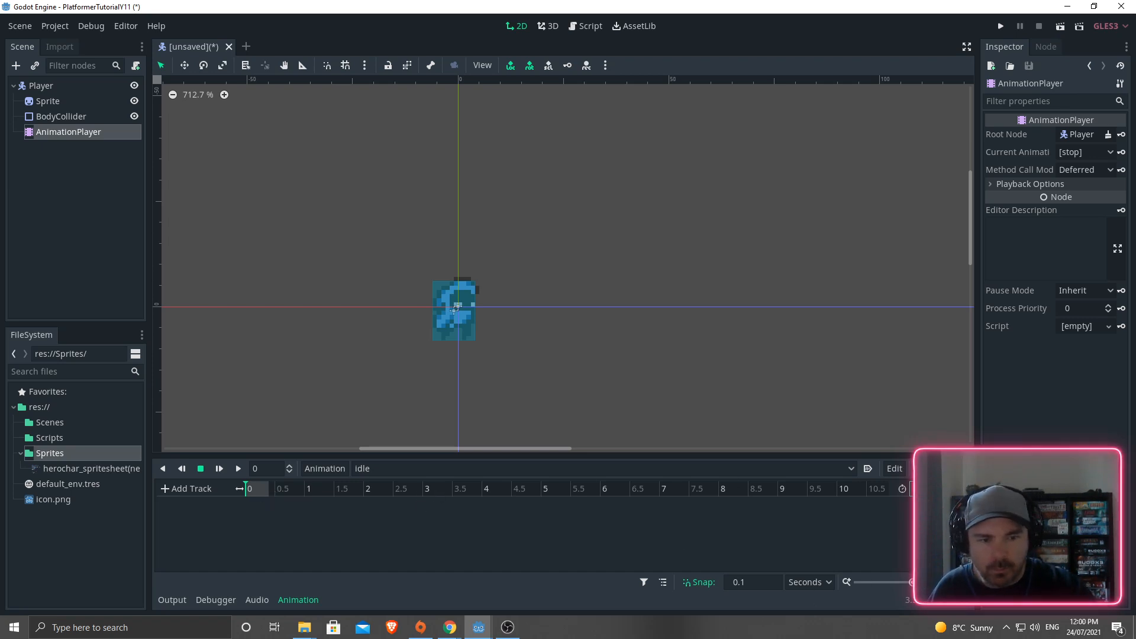
# - Zoom the idle timeline to 0.1 s ticks and select the Sprite node, showing Frame 40
pyautogui.keyDown('ctrl'); pyautogui.scroll(5, 264, 491); pyautogui.keyUp('ctrl')
pyautogui.keyDown('ctrl'); pyautogui.scroll(10, 266, 488); pyautogui.keyUp('ctrl')
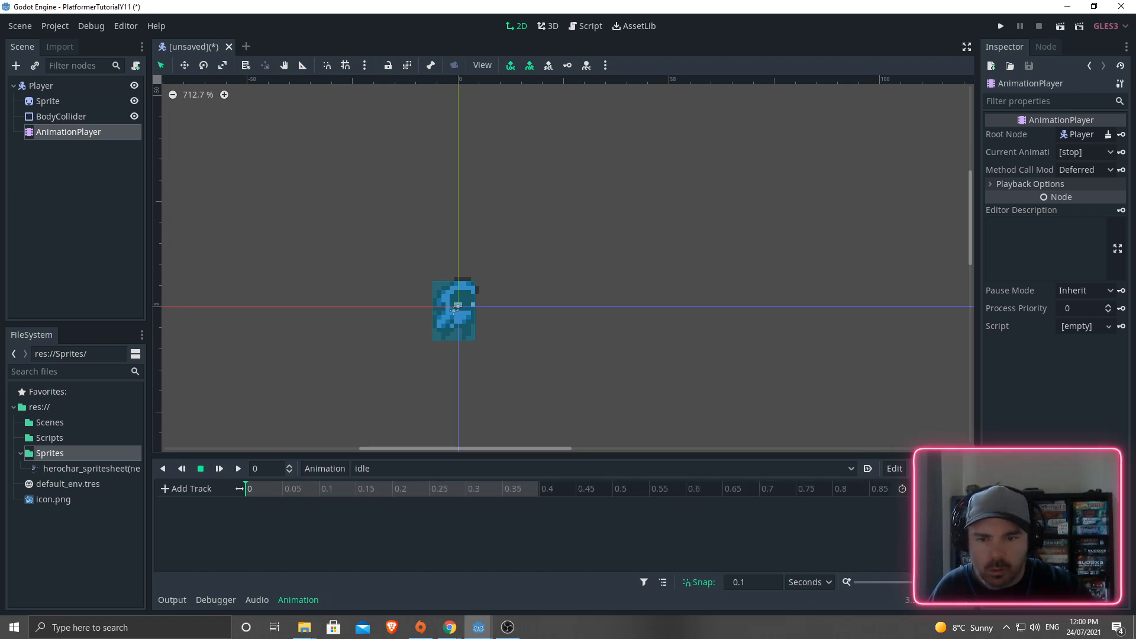
pyautogui.keyDown('ctrl'); pyautogui.scroll(-4, 267, 488); pyautogui.keyUp('ctrl')
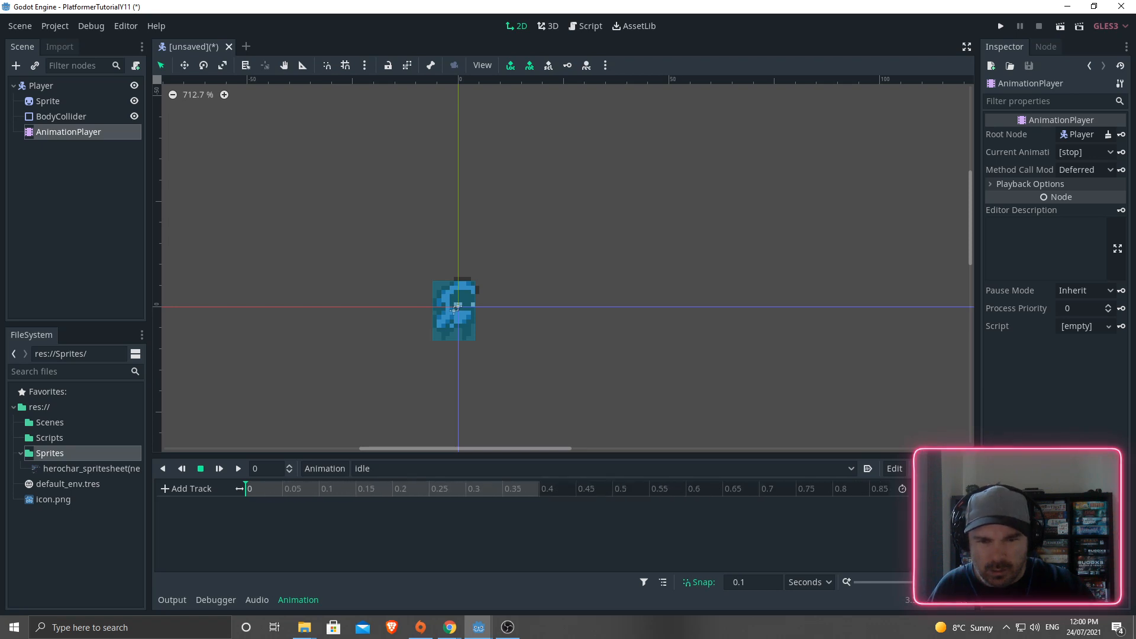
pyautogui.keyDown('ctrl'); pyautogui.scroll(-3, 302, 527); pyautogui.keyUp('ctrl')
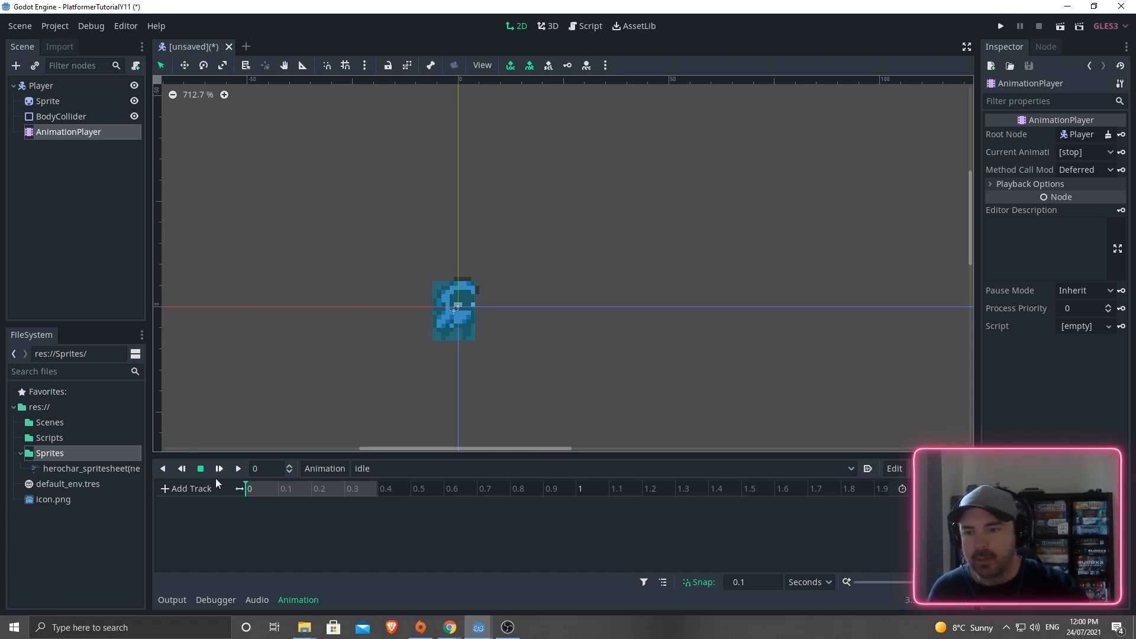
pyautogui.click(42, 103)
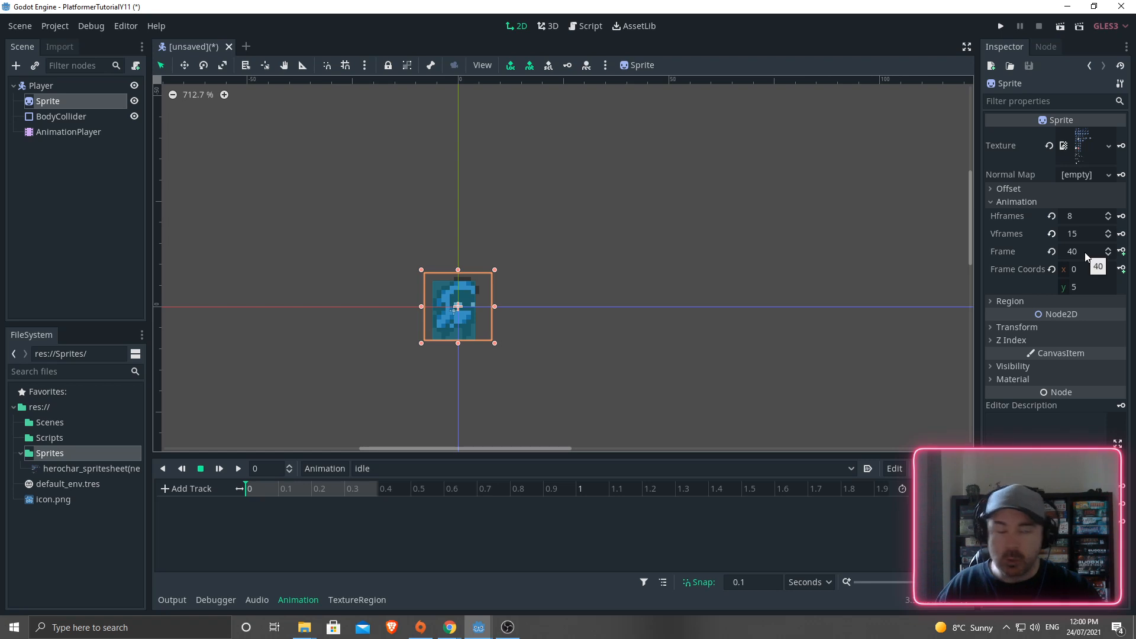
# - Create a Sprite frame track in idle, key frames 40–43 at 0–0.3 s, and preview it
pyautogui.click(1122, 252)
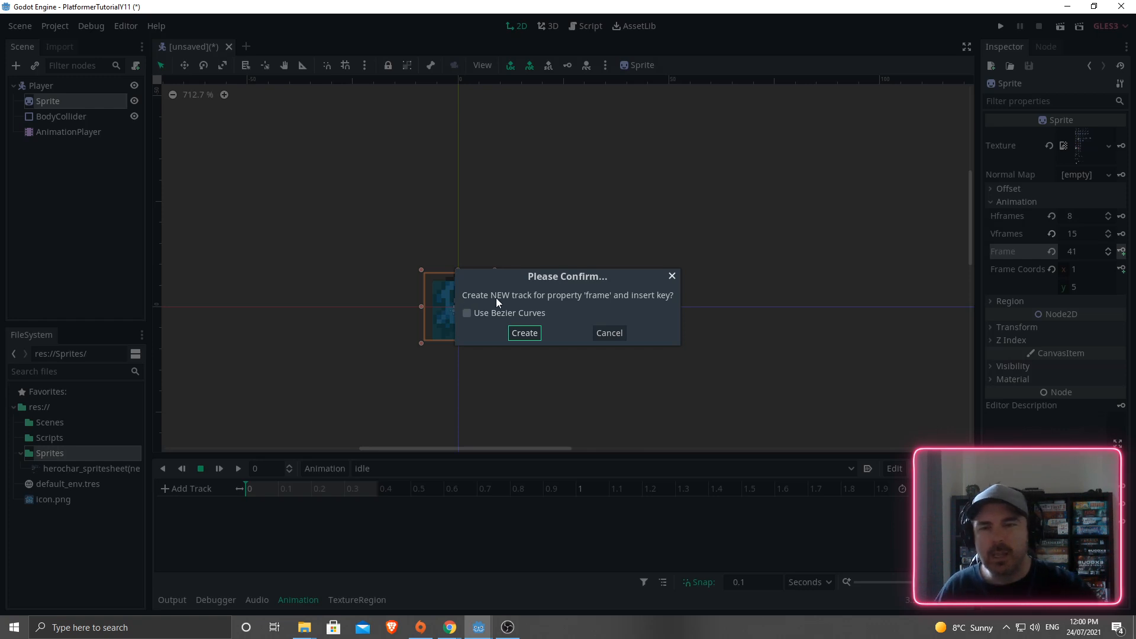
pyautogui.click(523, 334)
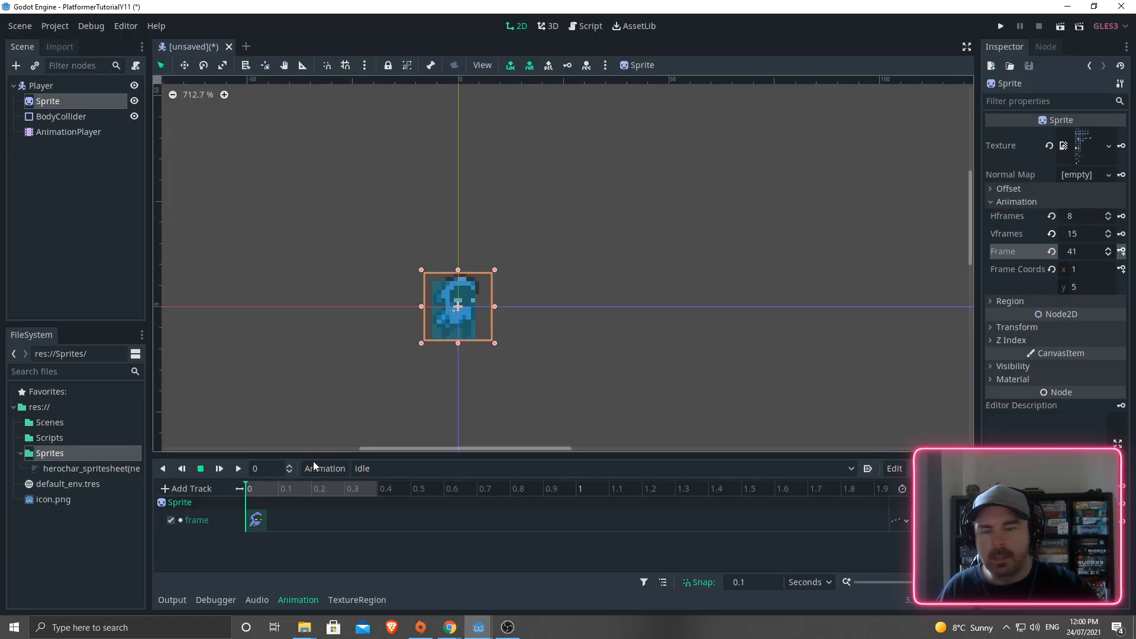
pyautogui.click(263, 489)
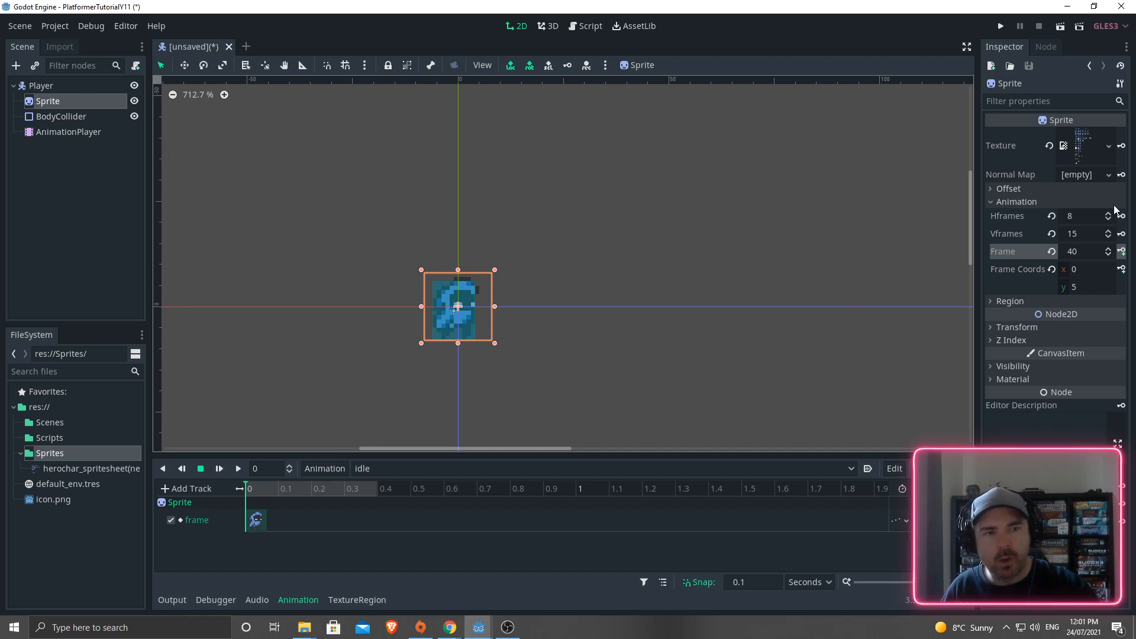
pyautogui.click(1121, 252)
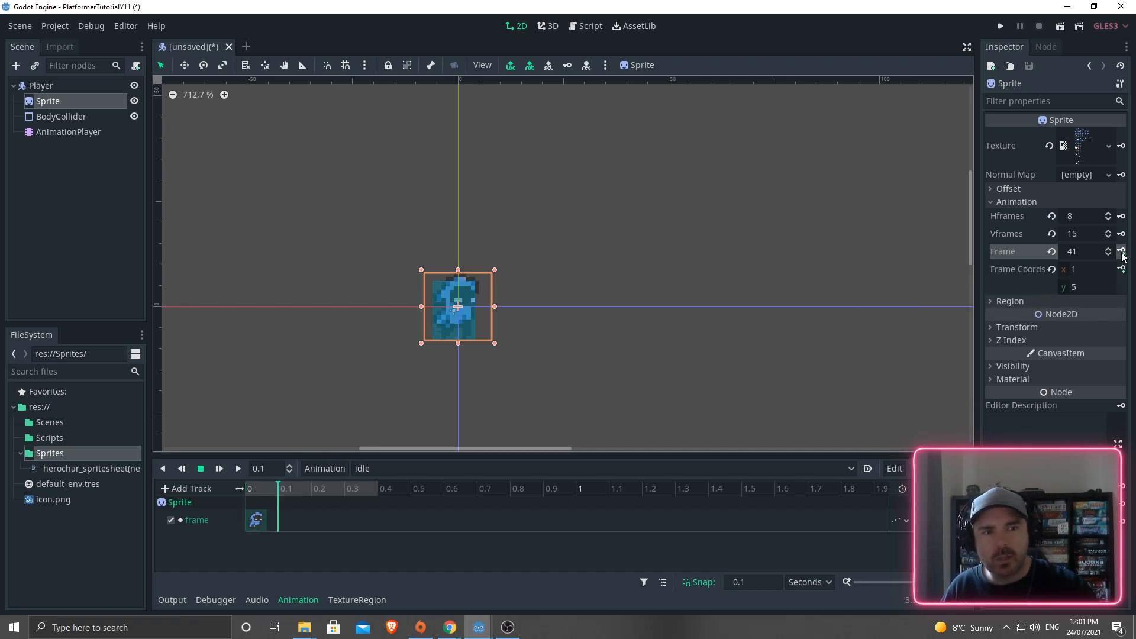
pyautogui.click(1121, 252)
pyautogui.click(1121, 252)
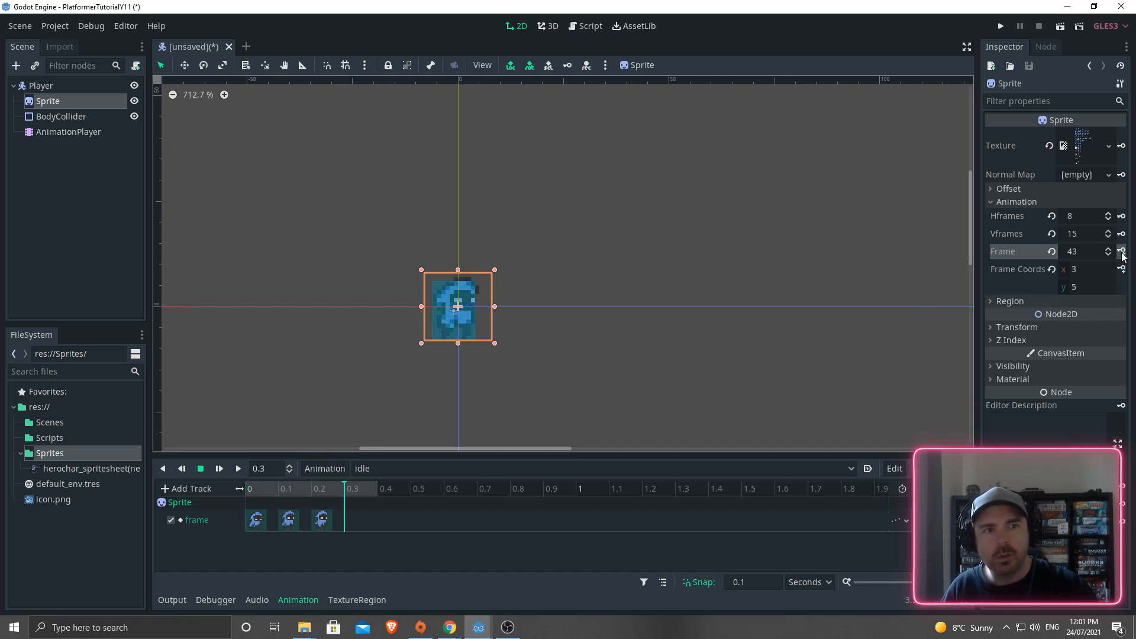
pyautogui.click(1121, 252)
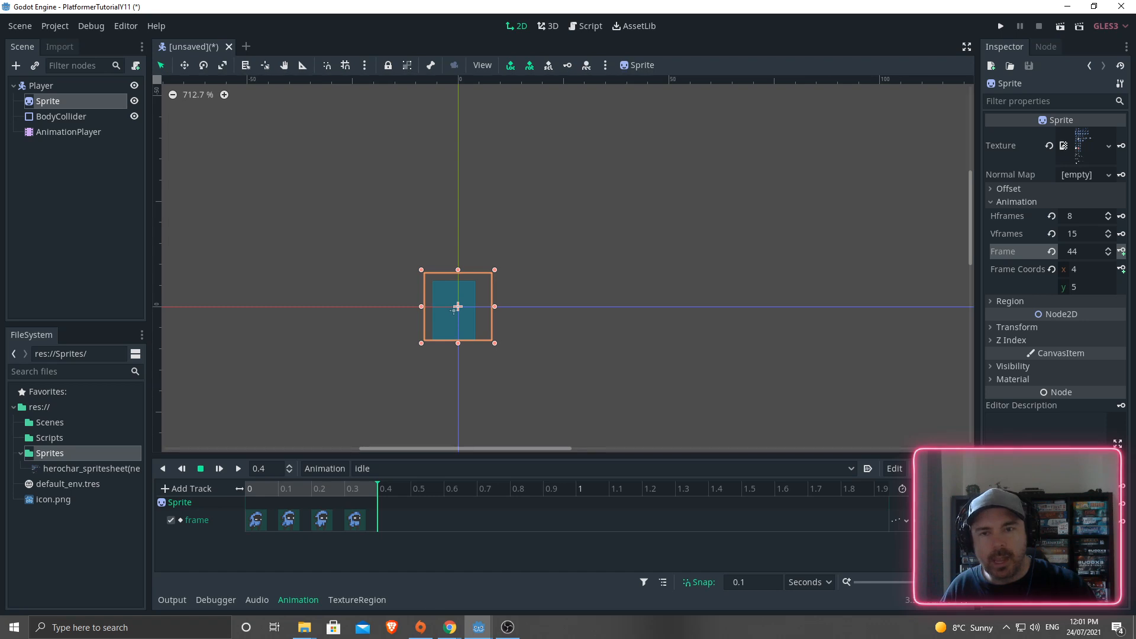
pyautogui.click(239, 469)
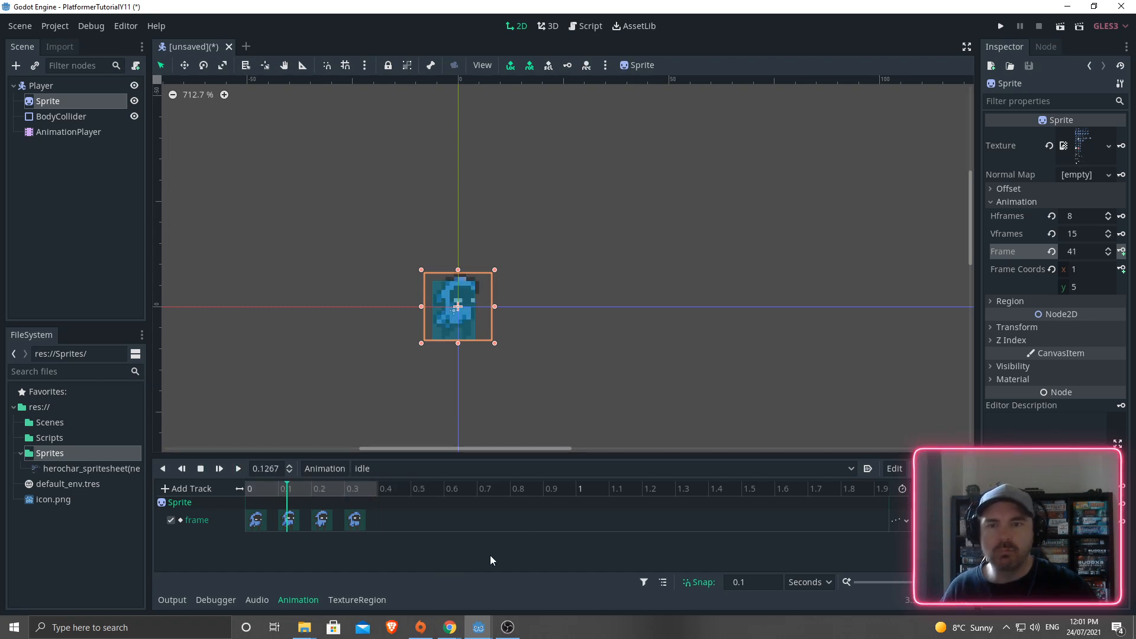
# - Create a new animation named 'running'
pyautogui.click(326, 470)
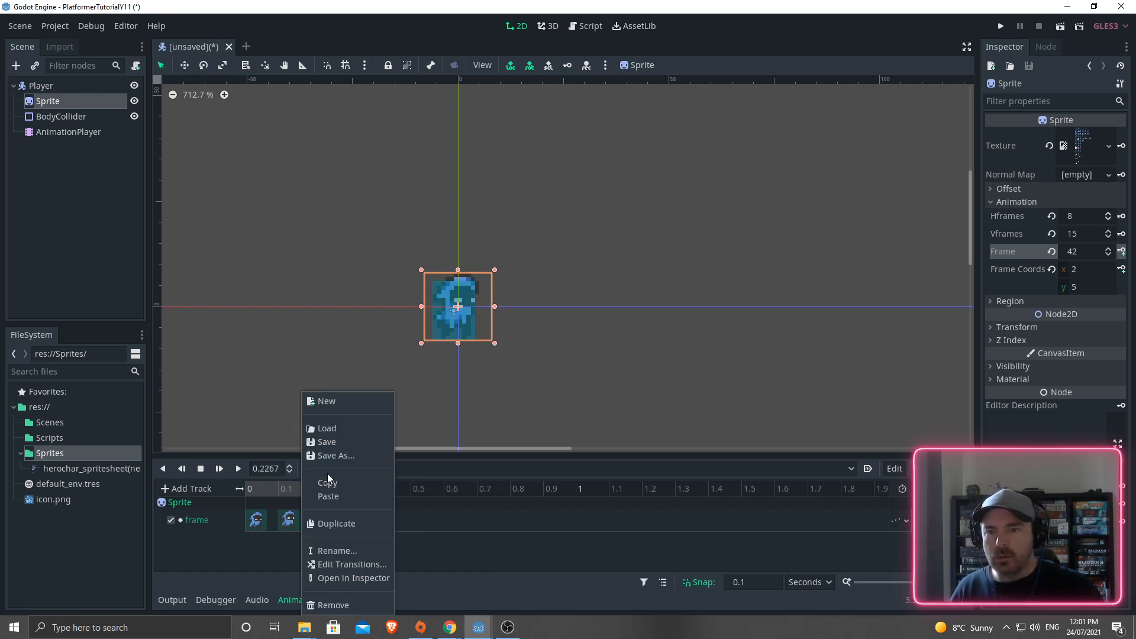
pyautogui.click(324, 400)
pyautogui.write('running')
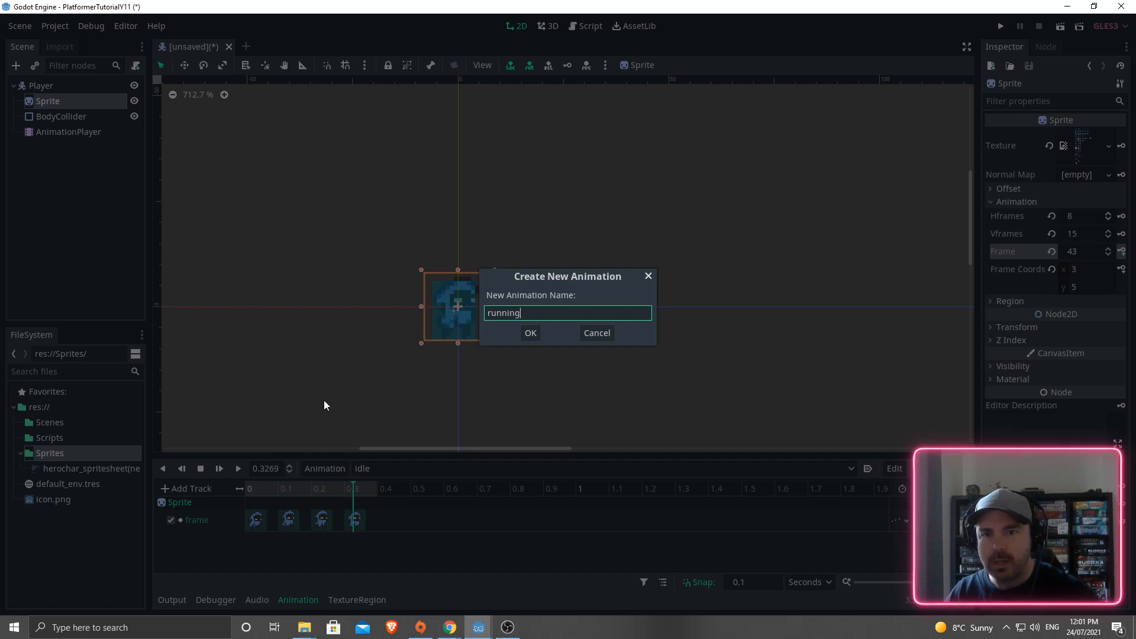
pyautogui.click(530, 333)
# - Rewind the playhead to 0 and set the Sprite Frame to 8, the first run pose
pyautogui.moveTo(375, 487); pyautogui.dragTo(247, 491)
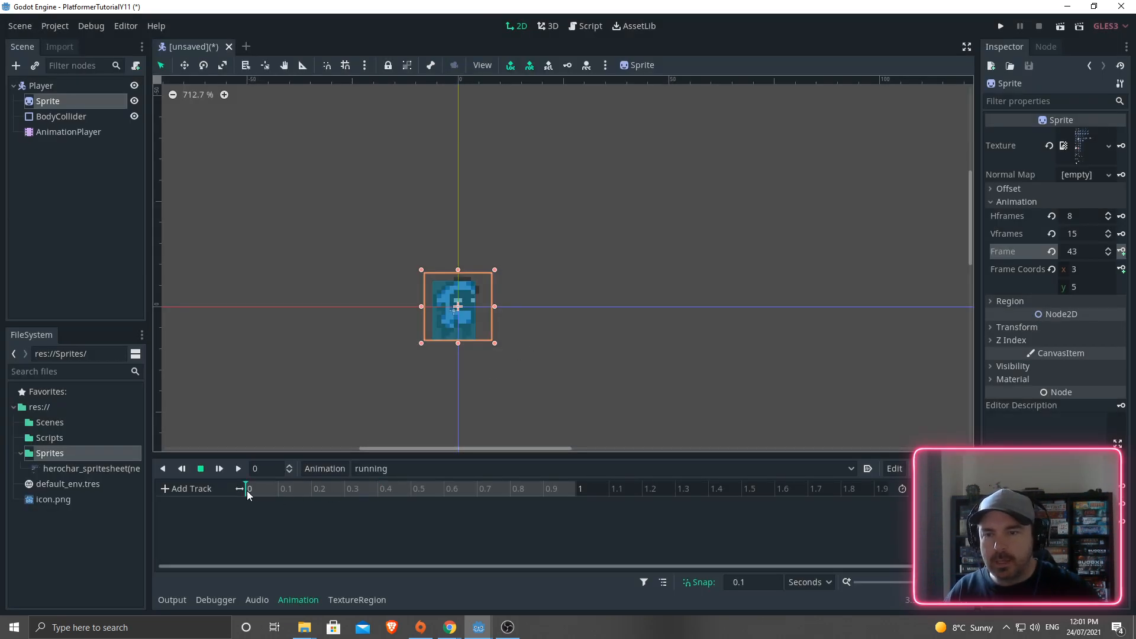
pyautogui.tripleClick(1108, 256)
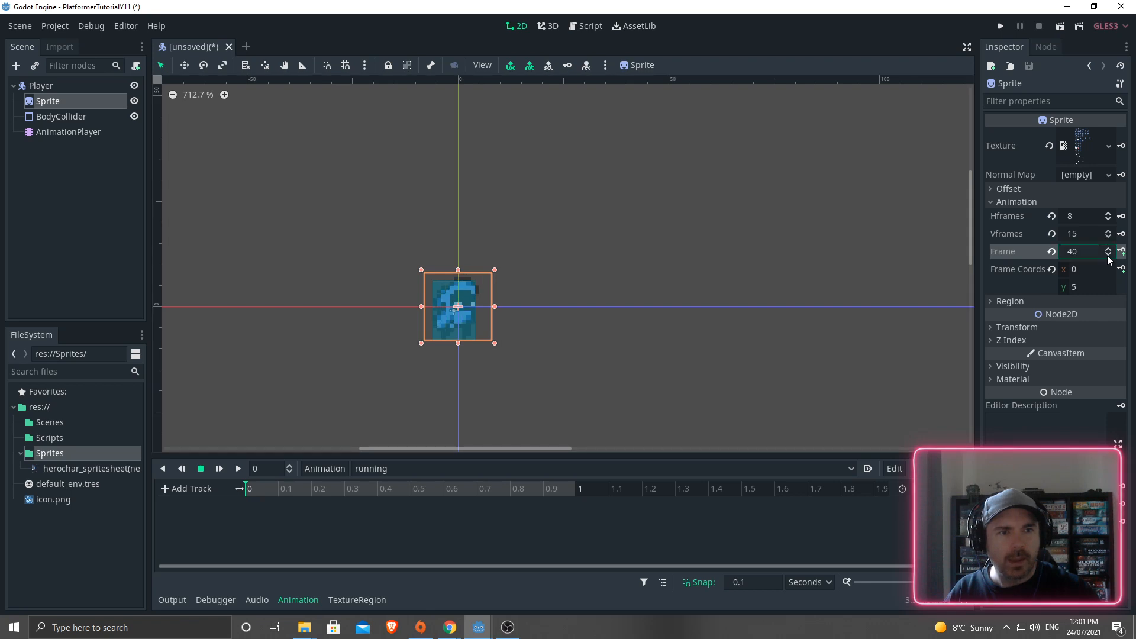
pyautogui.tripleClick(1108, 256)
pyautogui.tripleClick(1108, 256)
pyautogui.click(1108, 256)
pyautogui.tripleClick(1108, 256)
pyautogui.tripleClick(1108, 257)
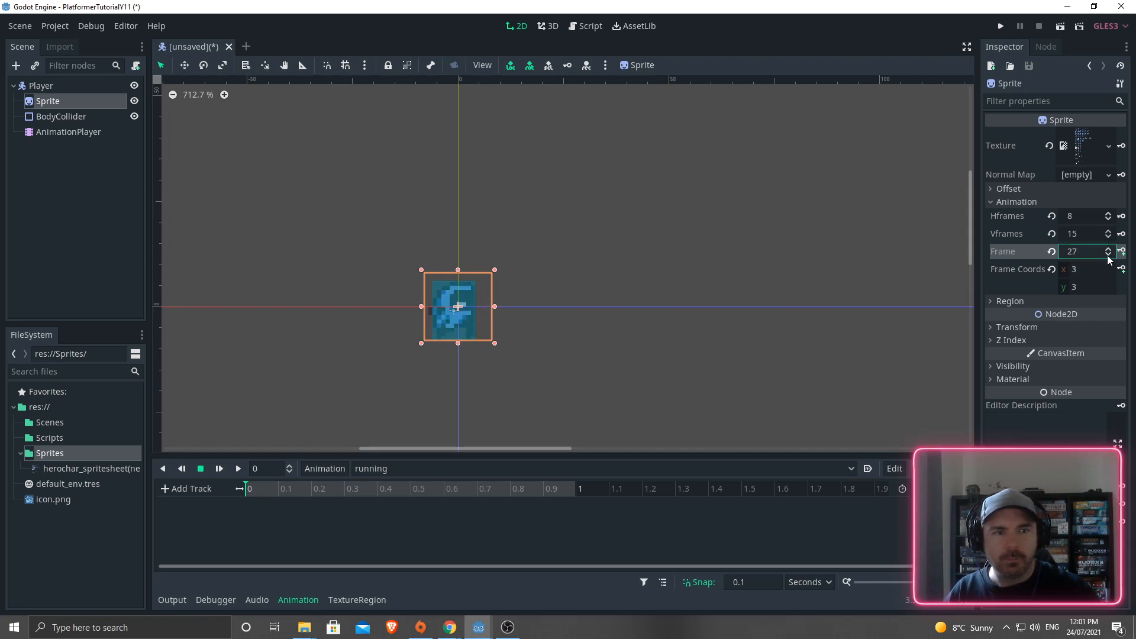
pyautogui.tripleClick(1108, 257)
pyautogui.tripleClick(1108, 256)
pyautogui.tripleClick(1108, 256)
pyautogui.click(1108, 256)
pyautogui.doubleClick(1108, 256)
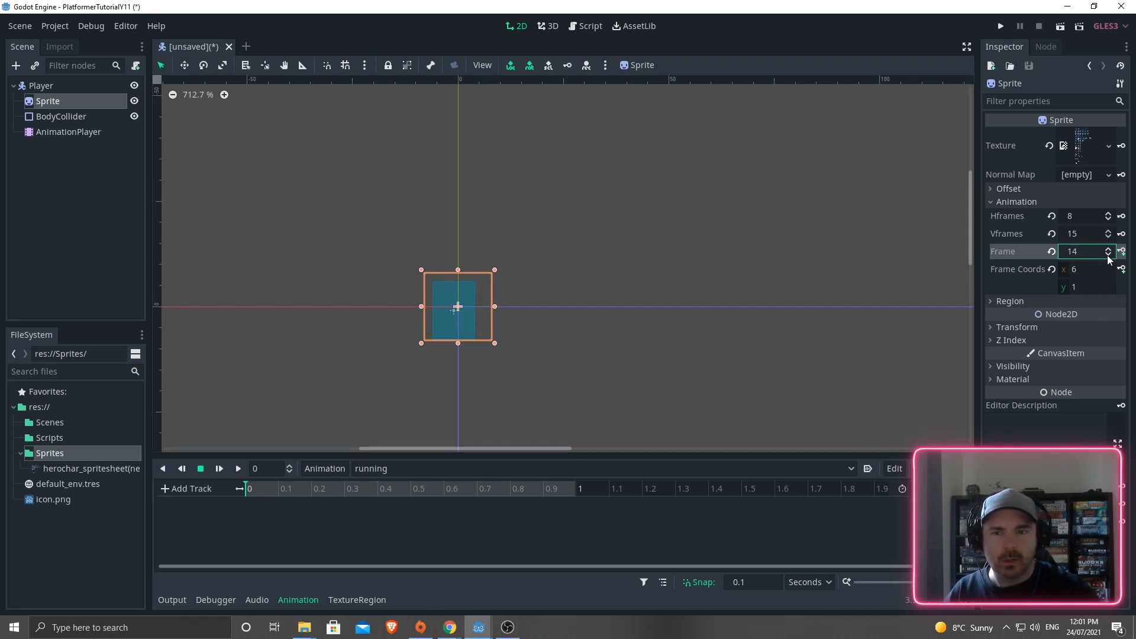
pyautogui.tripleClick(1108, 256)
pyautogui.doubleClick(1108, 257)
pyautogui.tripleClick(1108, 256)
pyautogui.click(1107, 249)
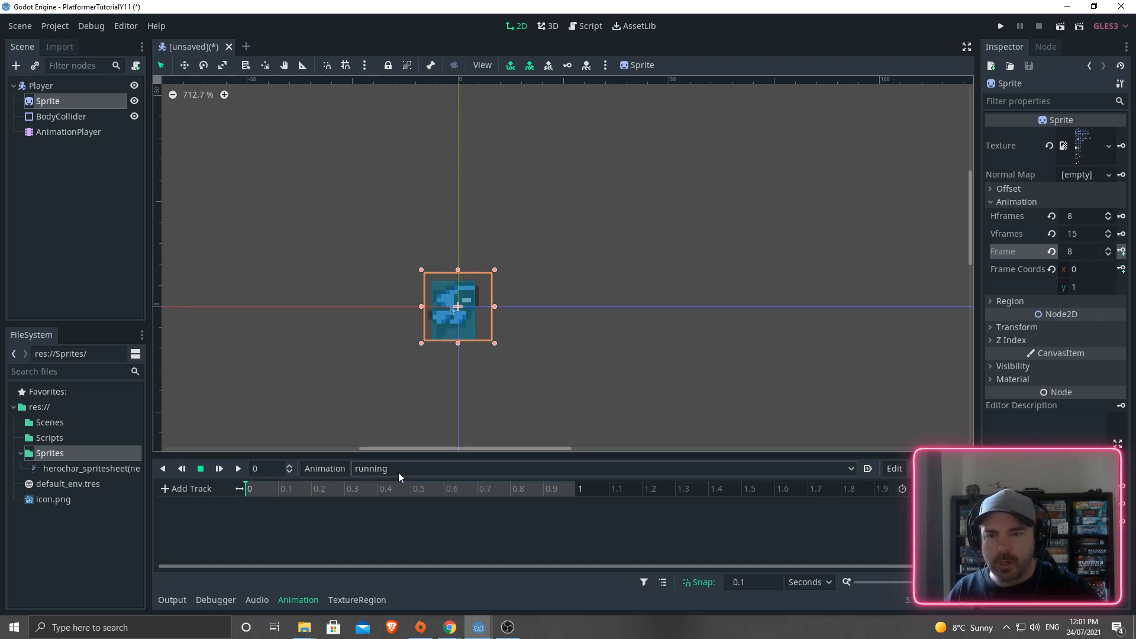
# - Create the frame track, key frames 8–13 from 0 to 0.5 s, and preview running
pyautogui.click(1122, 252)
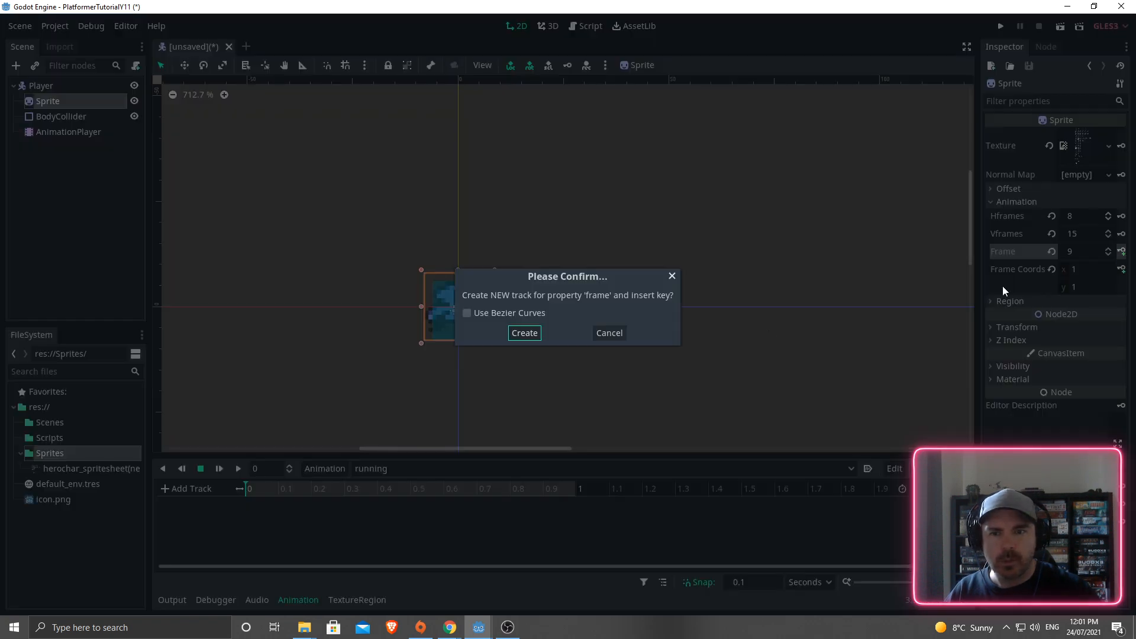
pyautogui.click(534, 333)
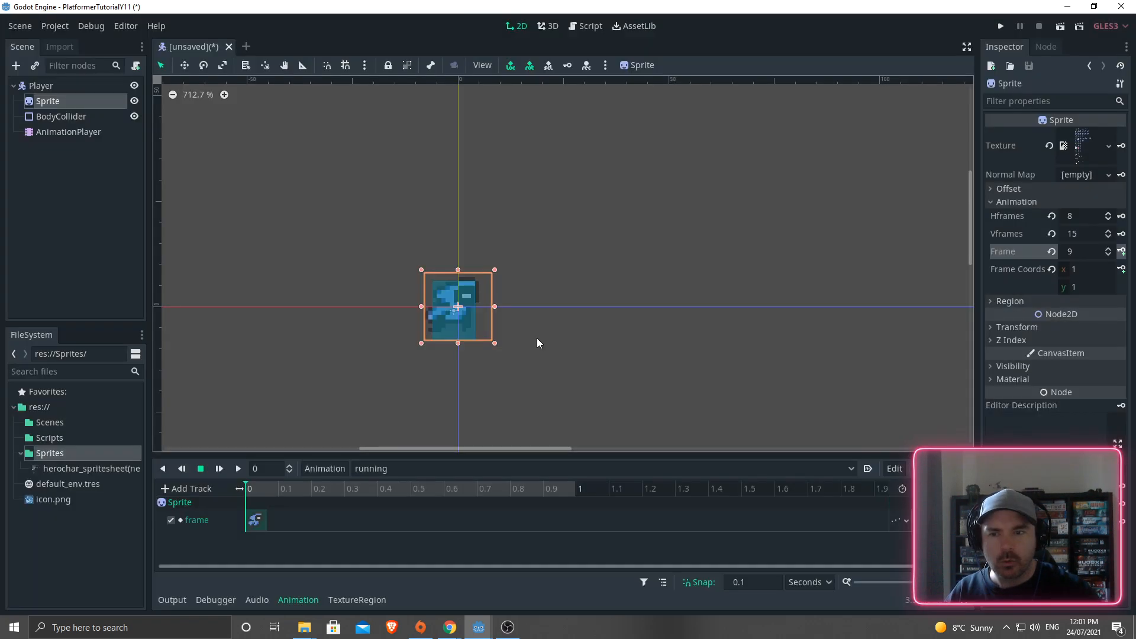
pyautogui.click(247, 484)
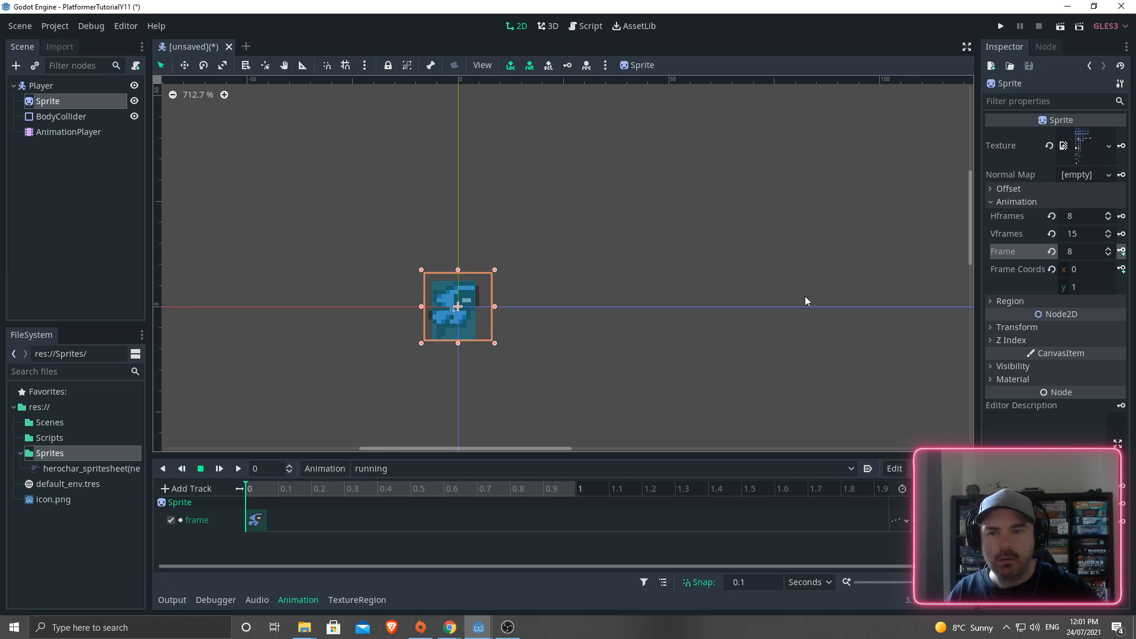
pyautogui.click(1121, 252)
pyautogui.click(1122, 252)
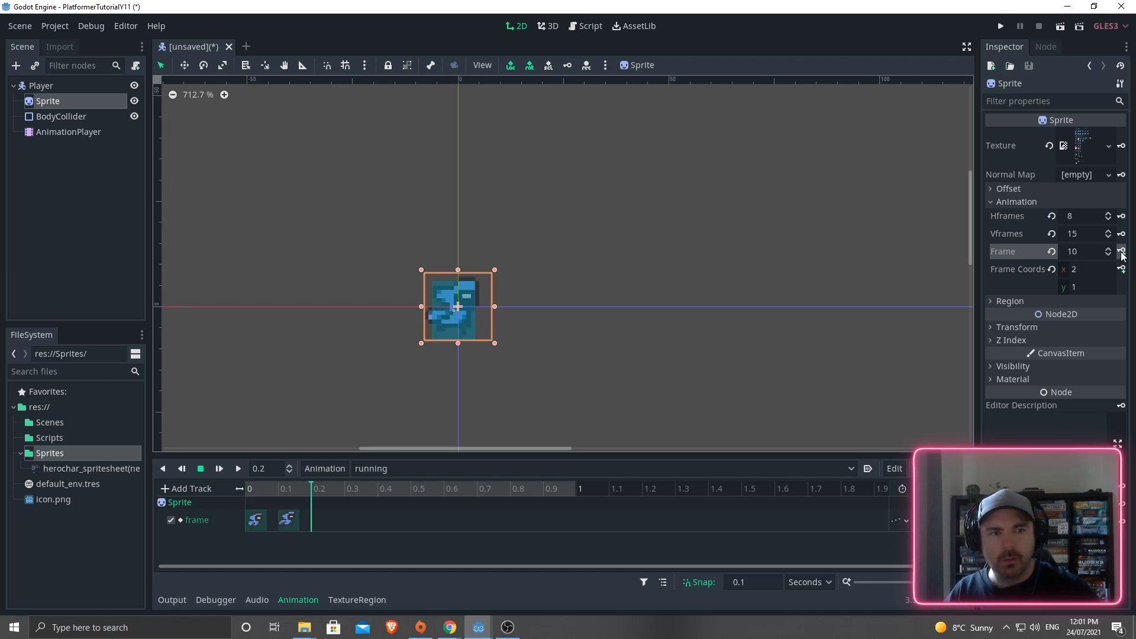
pyautogui.click(1122, 252)
pyautogui.click(1121, 252)
pyautogui.click(1122, 252)
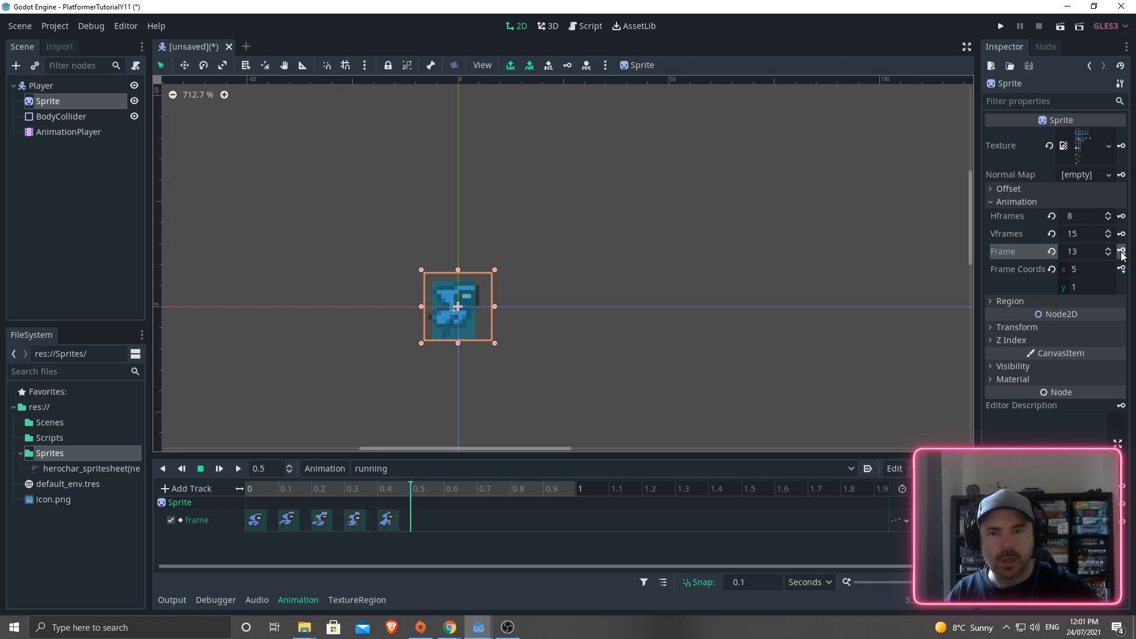
pyautogui.click(1121, 252)
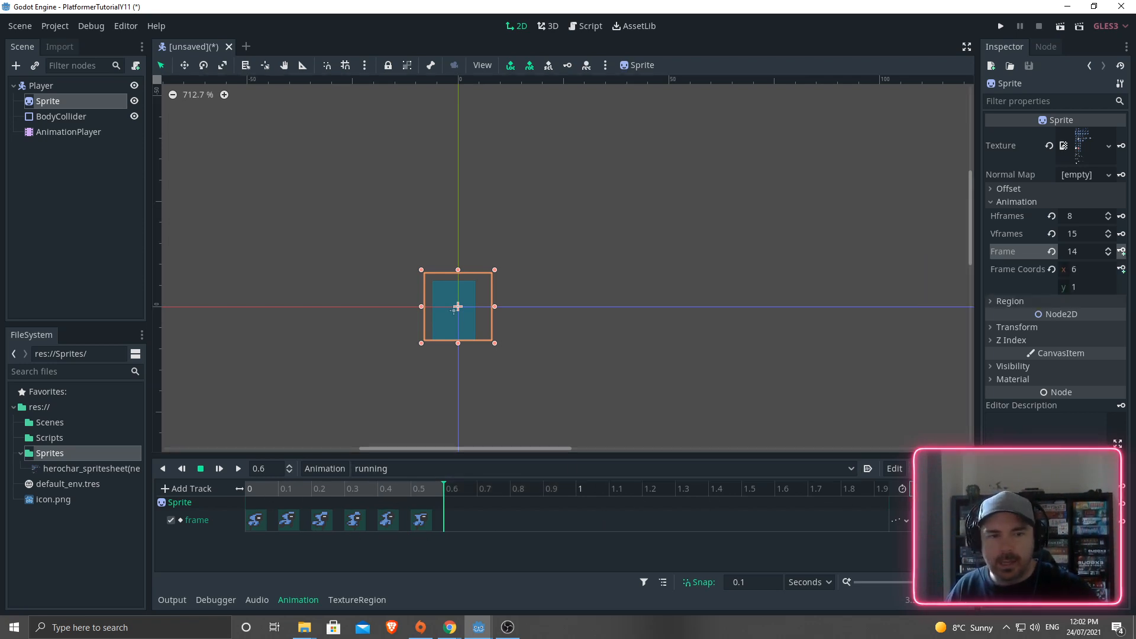
pyautogui.click(239, 469)
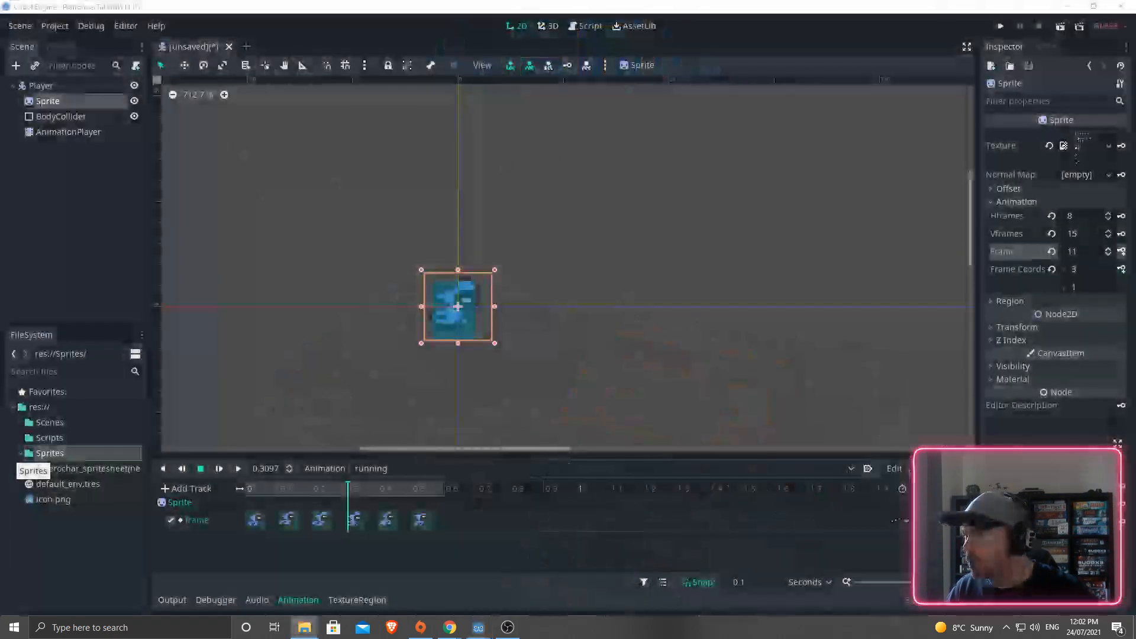
# - Drag the herochar sprites(new) File Explorer window into view over the Godot editor
pyautogui.moveTo(0, 313); pyautogui.dragTo(435, 145)
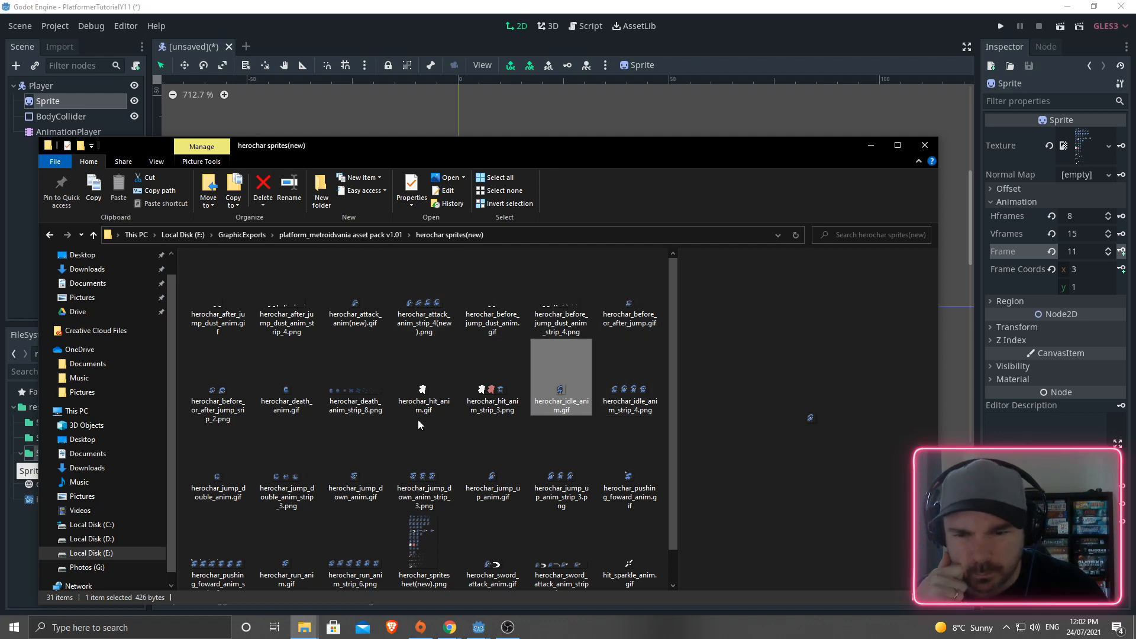
# - Scroll the sprite file list to check the run strip, then minimize the Explorer window
pyautogui.scroll(-1, 491, 421)
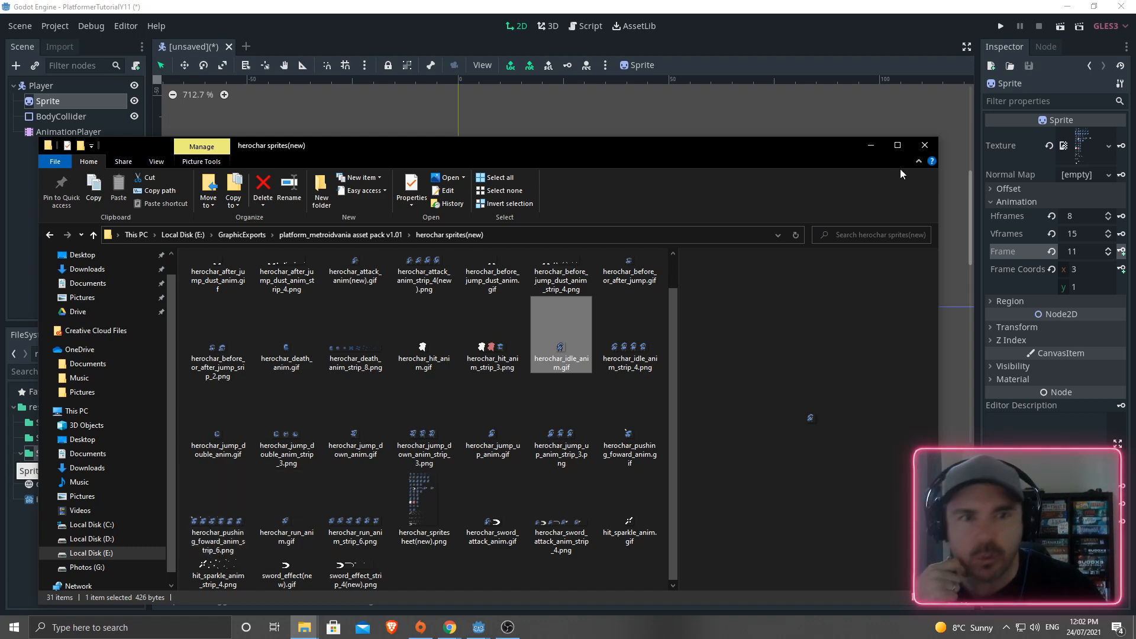
pyautogui.click(870, 144)
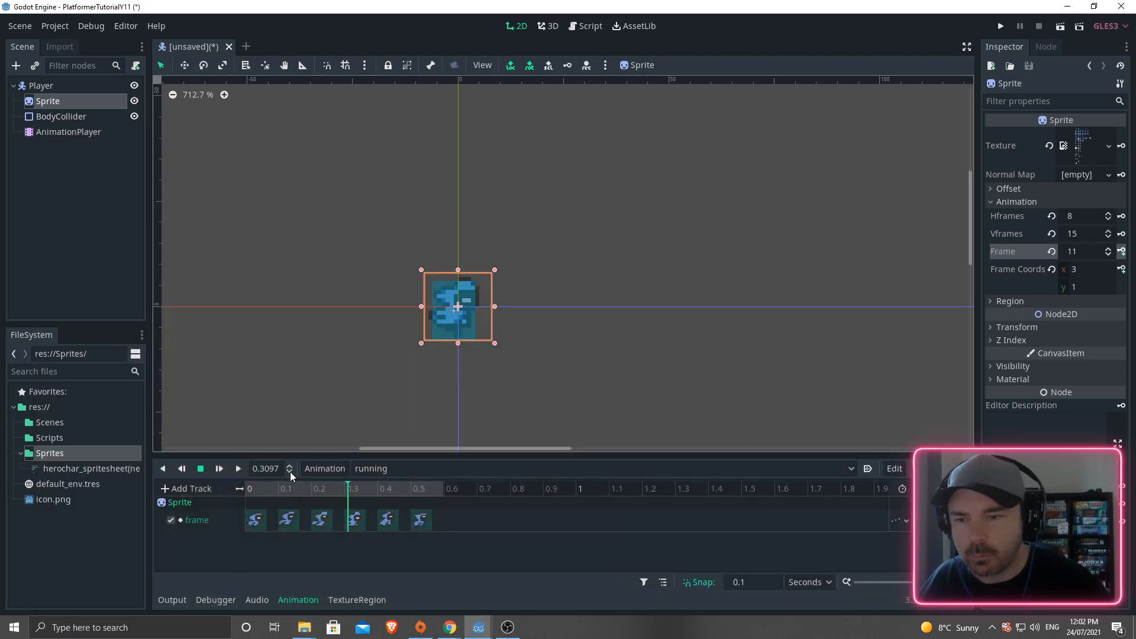
# - Create a new 'pushing' animation, rewind to 0, and set the Sprite Frame to the first pushing pose
pyautogui.click(325, 468)
pyautogui.click(317, 402)
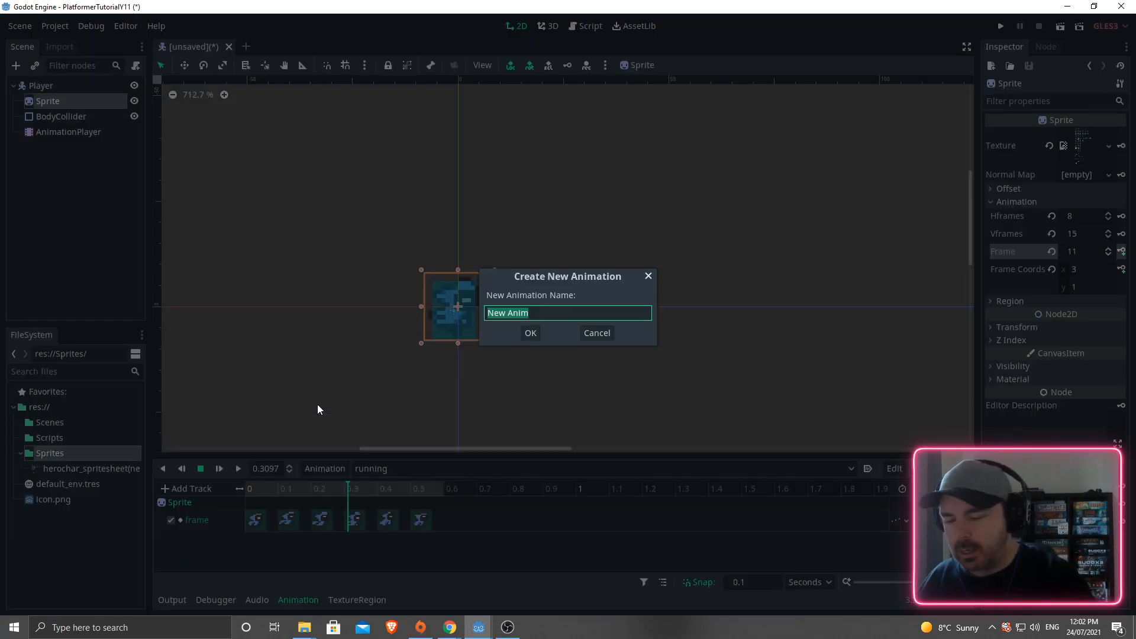
pyautogui.write('pushing')
pyautogui.press('Return')
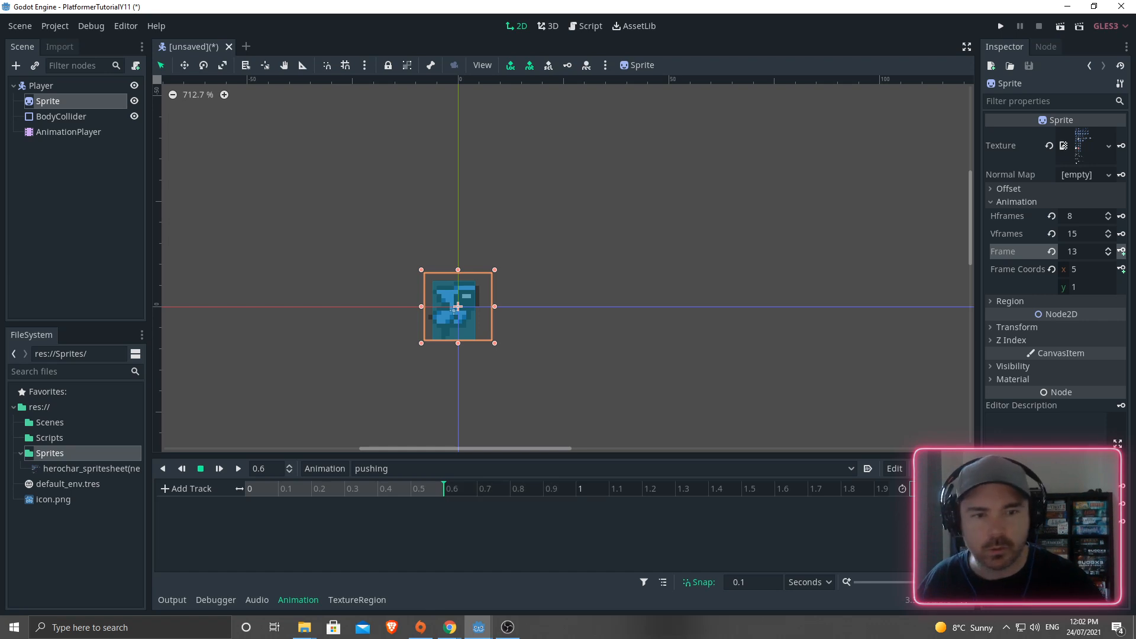
pyautogui.click(246, 485)
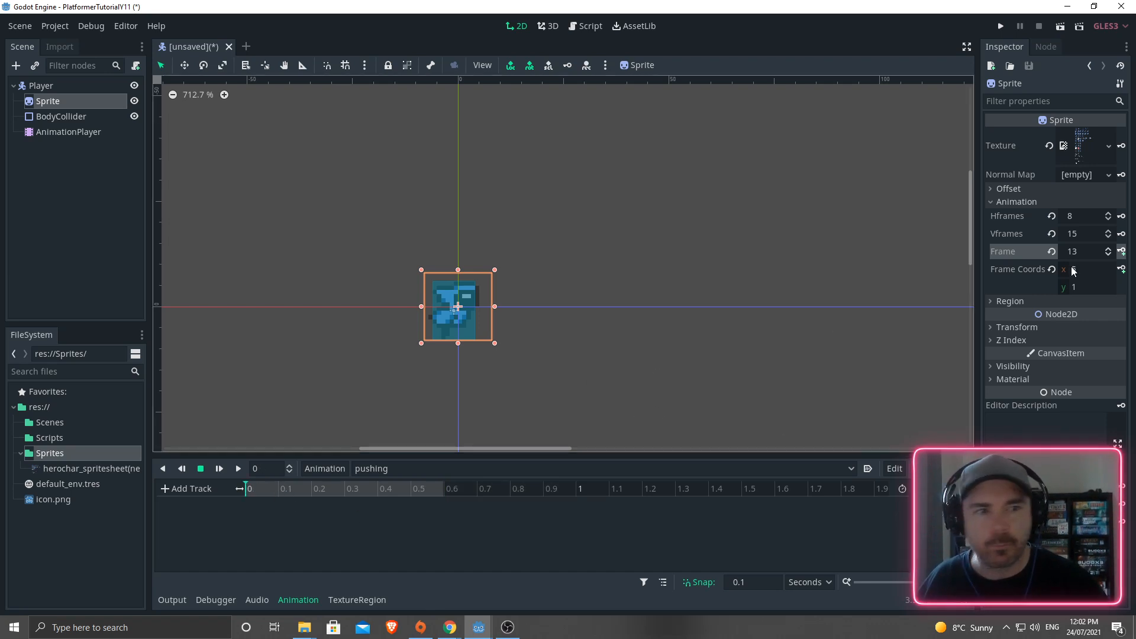
pyautogui.click(1106, 251)
pyautogui.click(1106, 251)
pyautogui.click(1107, 250)
pyautogui.click(1106, 250)
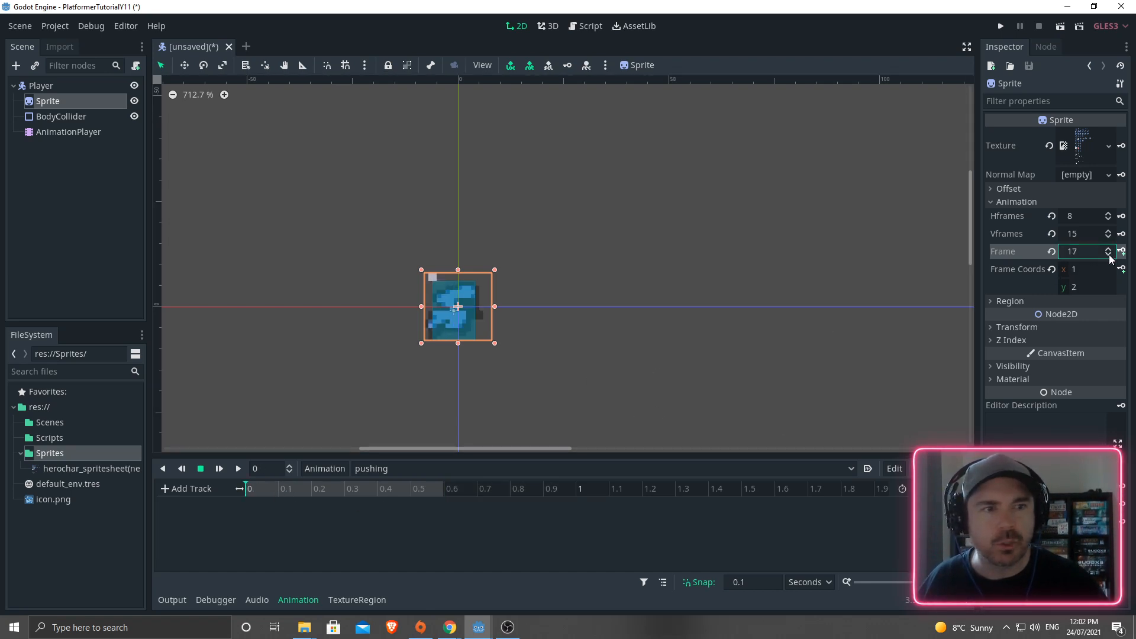
pyautogui.click(1109, 255)
pyautogui.click(1109, 255)
pyautogui.click(1107, 249)
pyautogui.click(1107, 248)
# - Create the frame track, key six pushing frames from 0 to 0.5 s, and preview it
pyautogui.click(1121, 251)
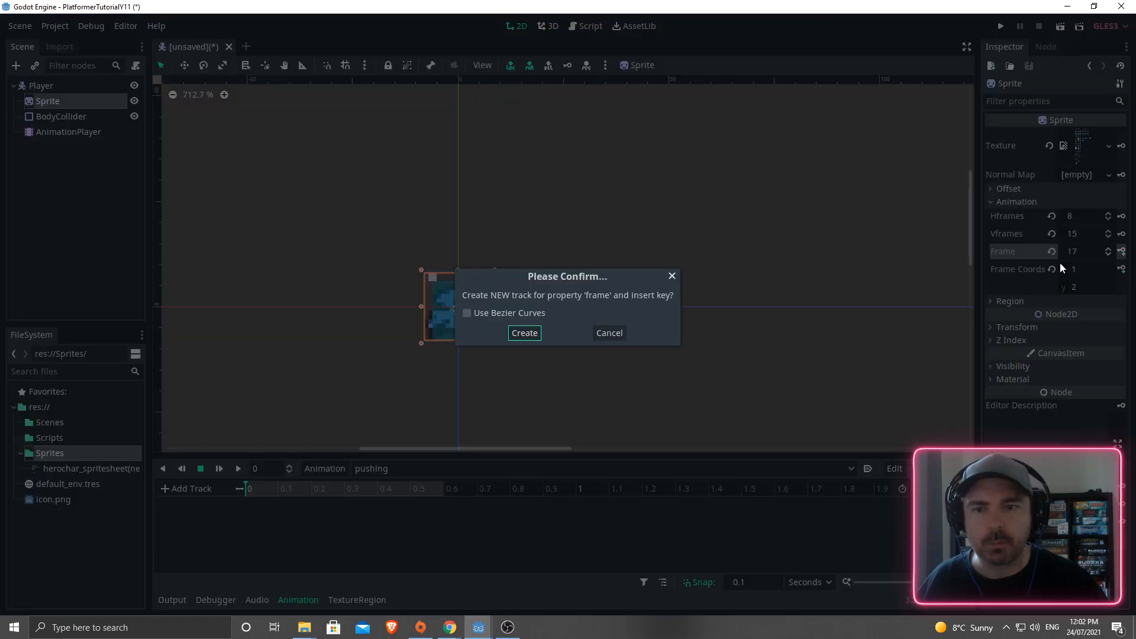
pyautogui.click(525, 333)
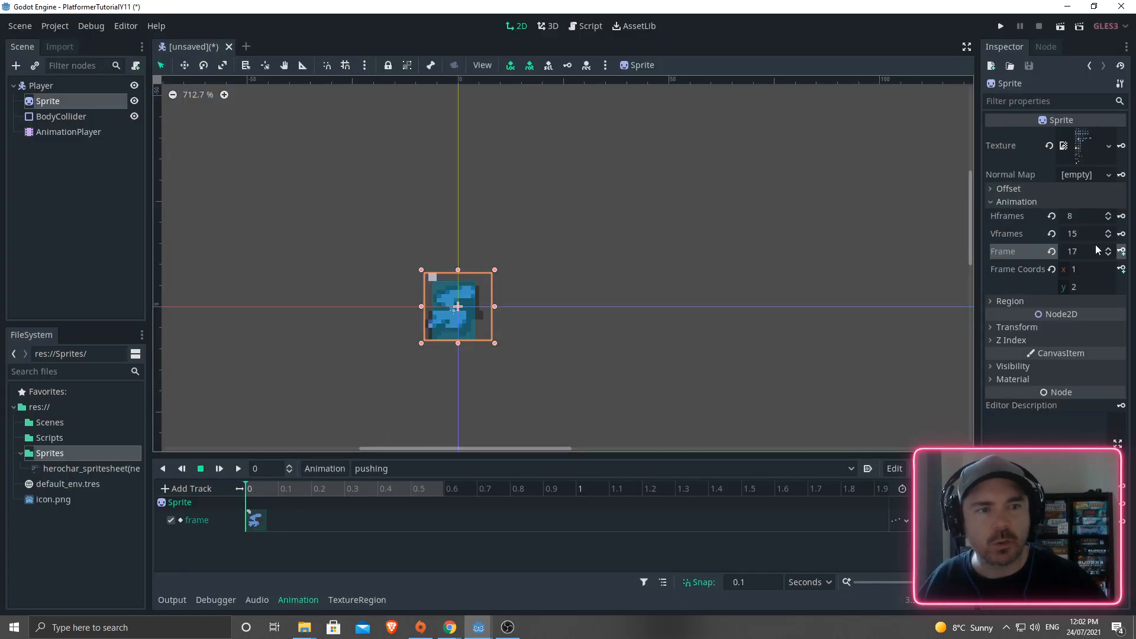
pyautogui.click(1109, 255)
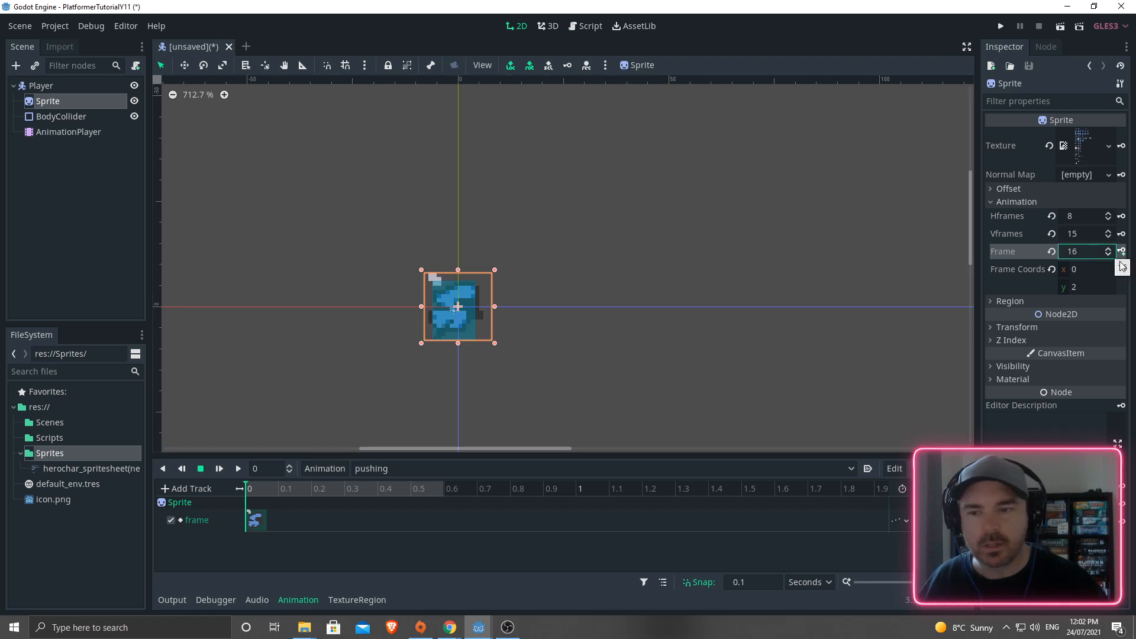
pyautogui.click(1122, 253)
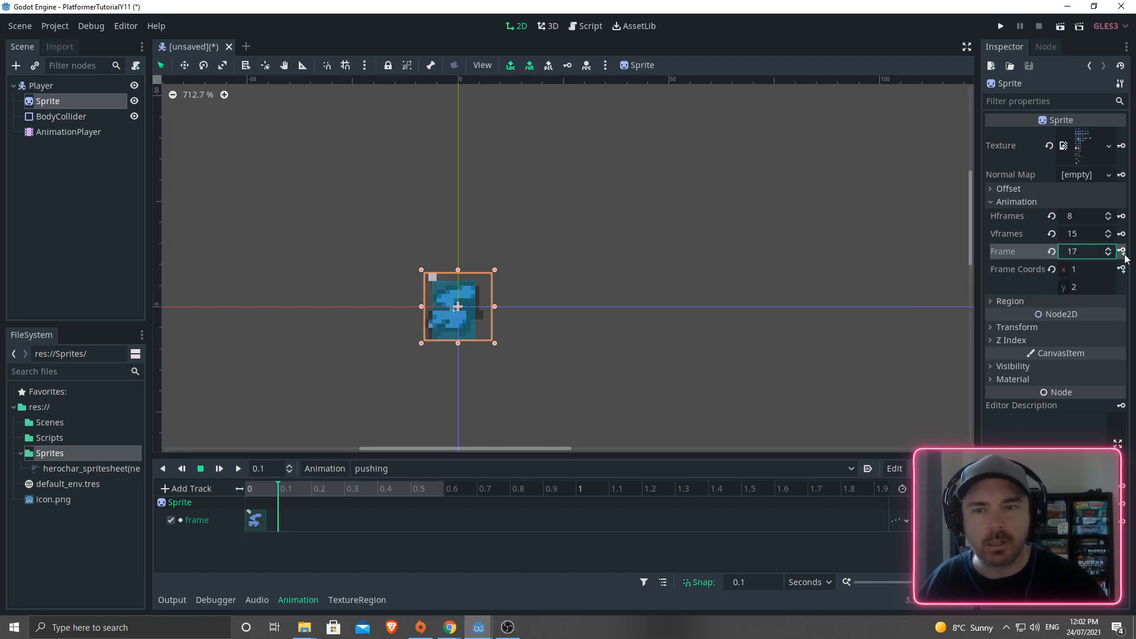
pyautogui.click(1122, 253)
pyautogui.click(1122, 253)
pyautogui.click(1122, 253)
pyautogui.click(1122, 254)
pyautogui.click(1122, 253)
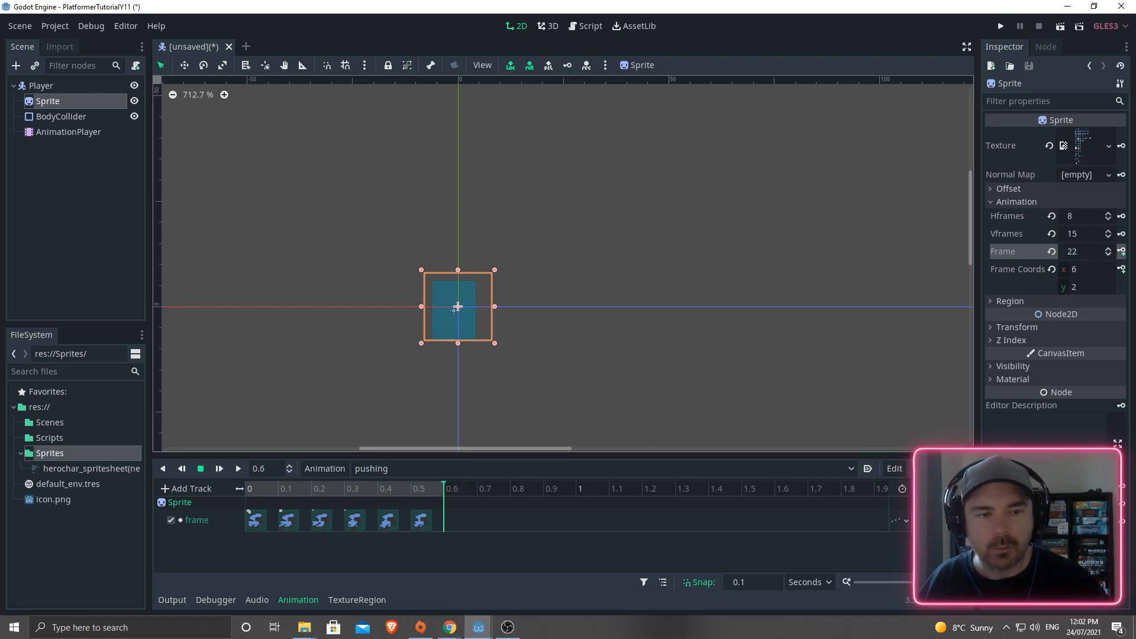
pyautogui.click(238, 470)
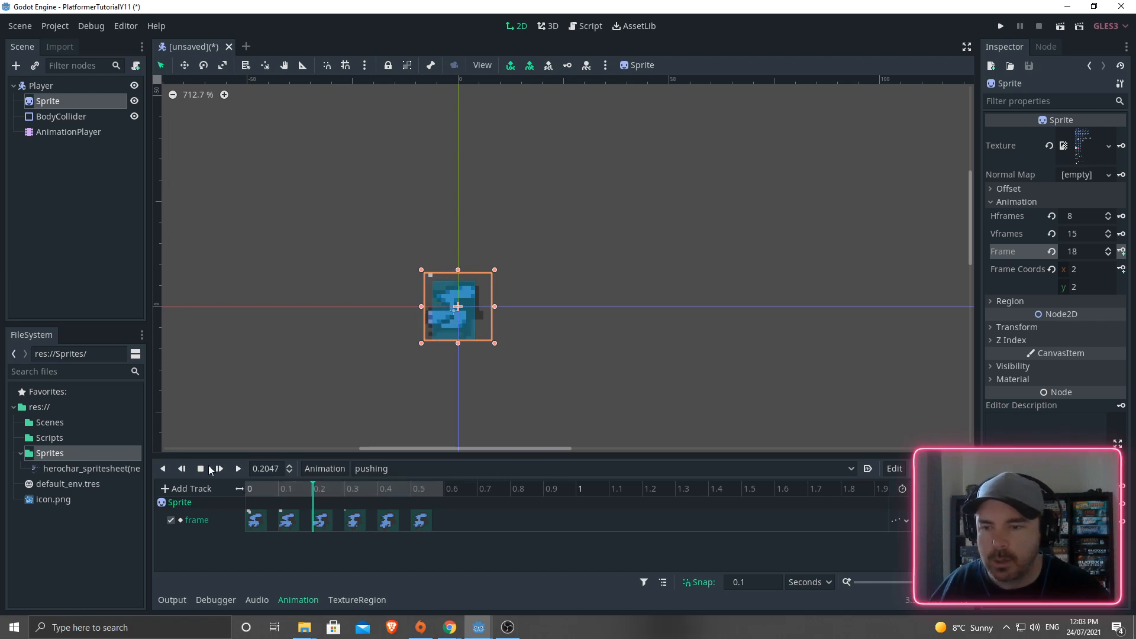
# - Create a new animation named 'jump' and set its length to 0.3 s
pyautogui.click(365, 471)
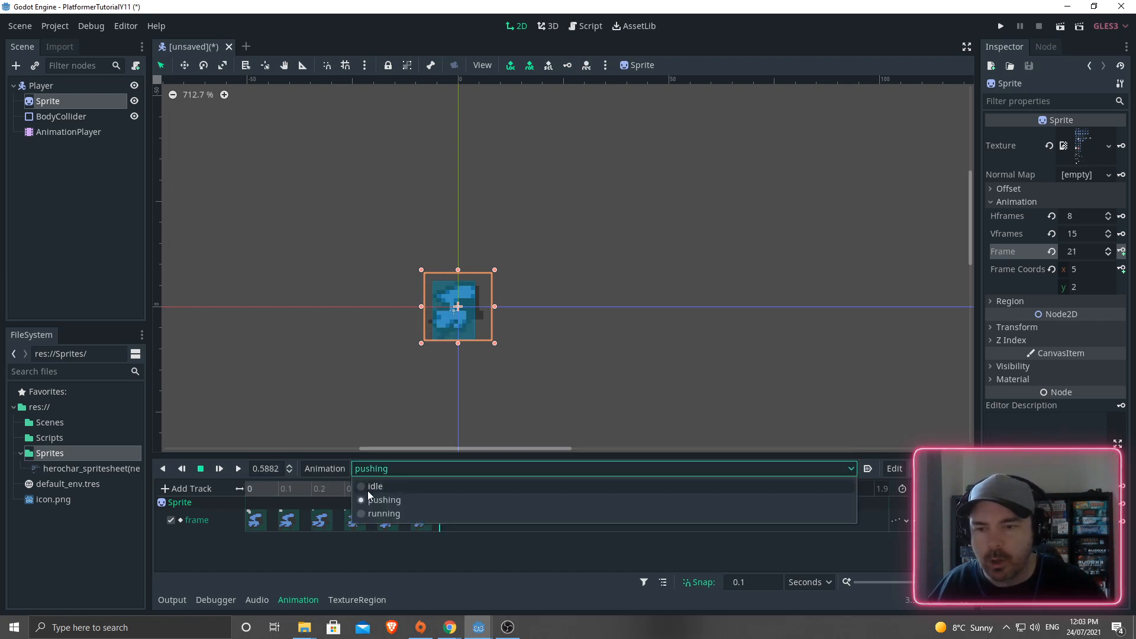
pyautogui.click(318, 471)
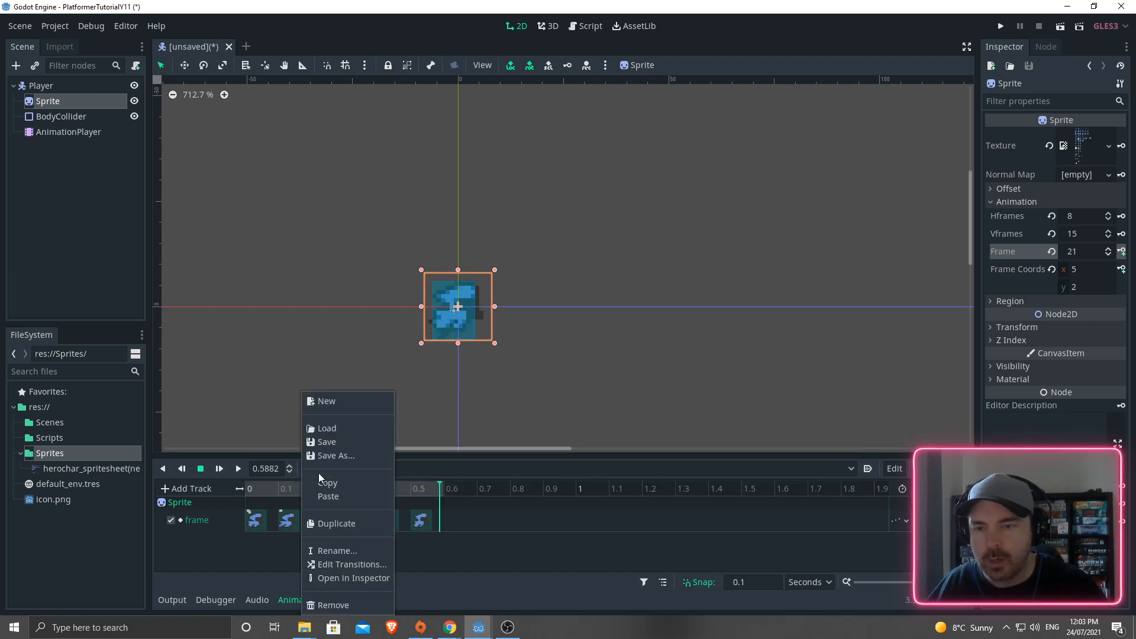
pyautogui.click(328, 402)
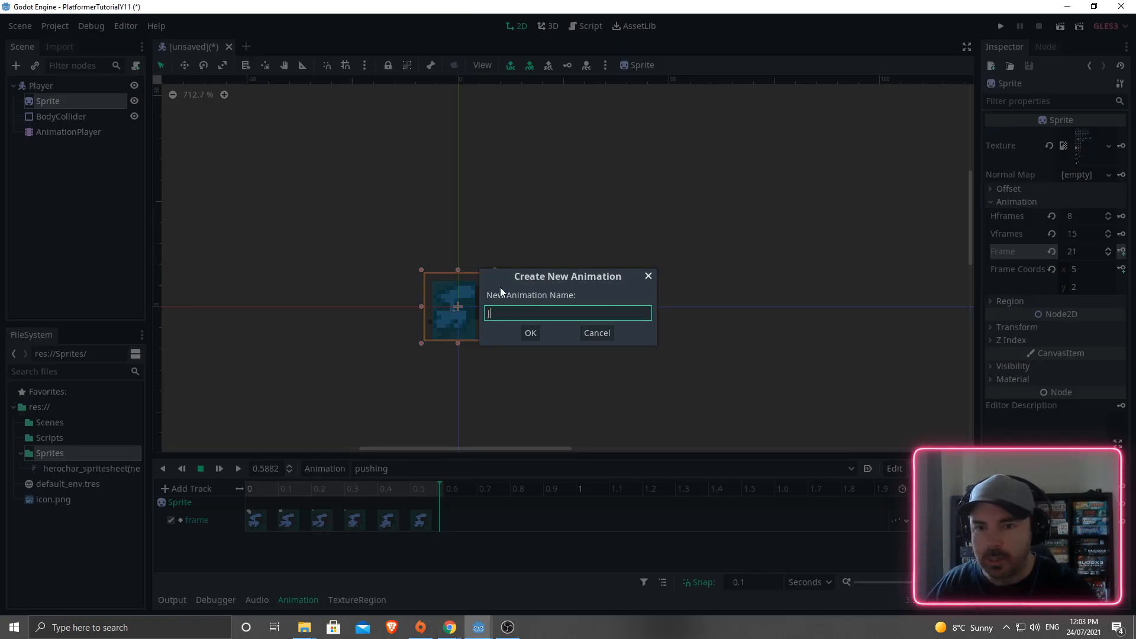
pyautogui.write('jump_')
pyautogui.press('BackSpace')
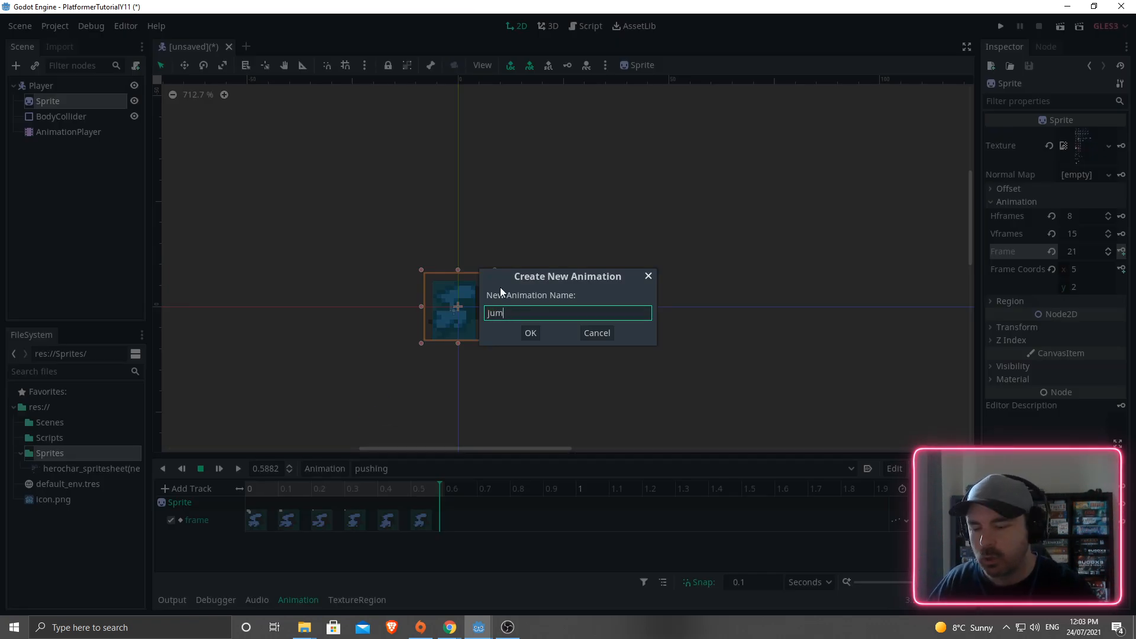
pyautogui.click(533, 333)
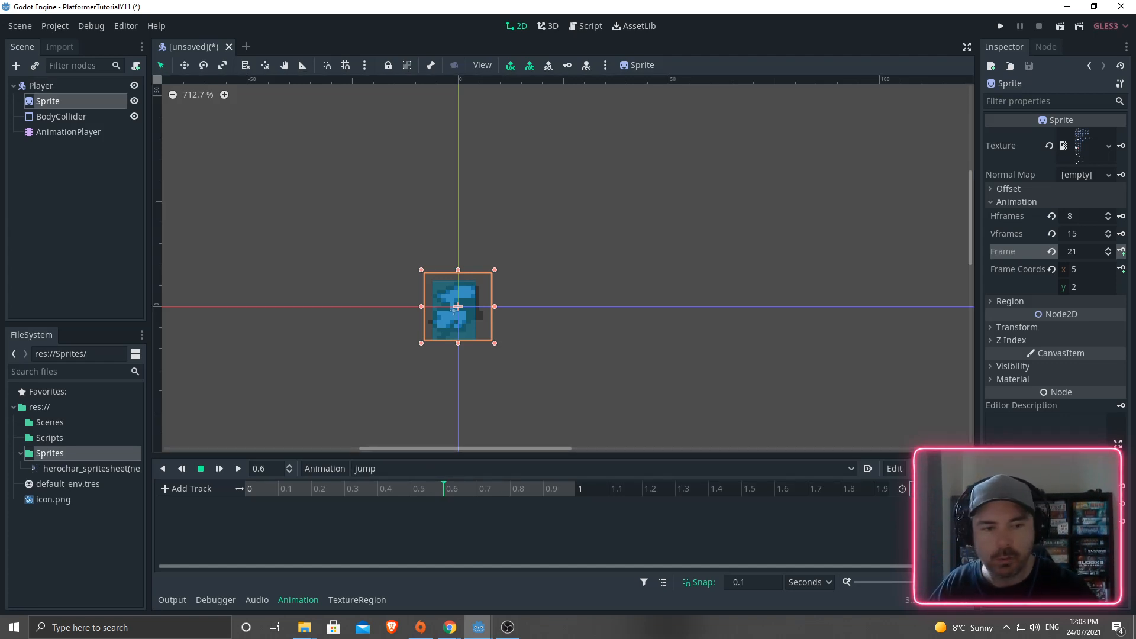
pyautogui.press('Return')
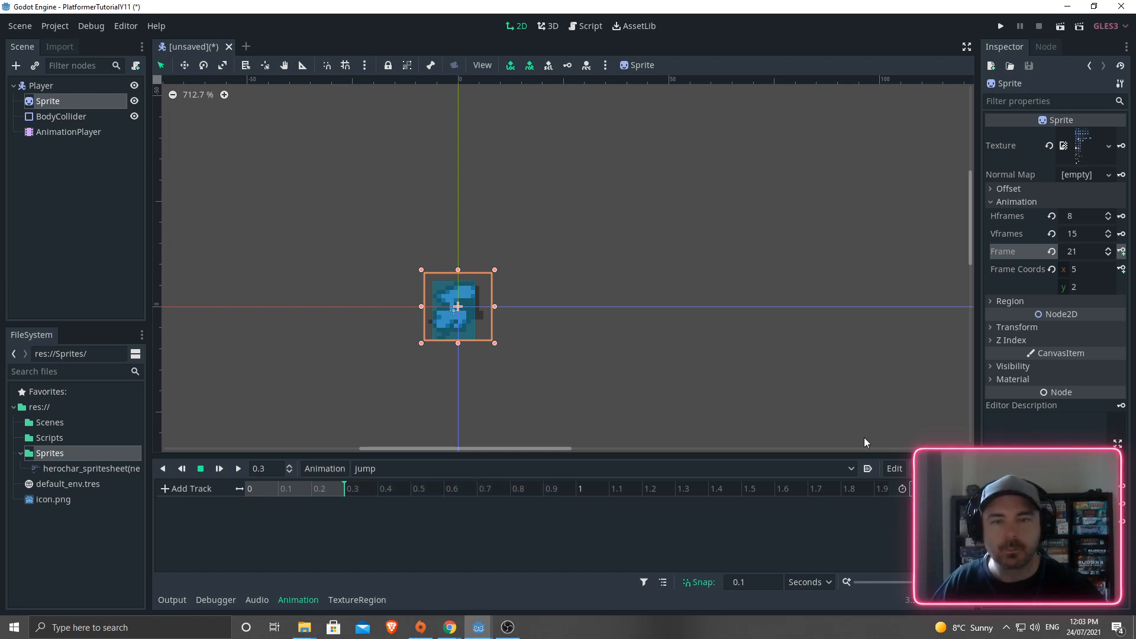
# - Rewind the playhead to 0 and step the Sprite Frame to 56, the first jump pose
pyautogui.click(248, 491)
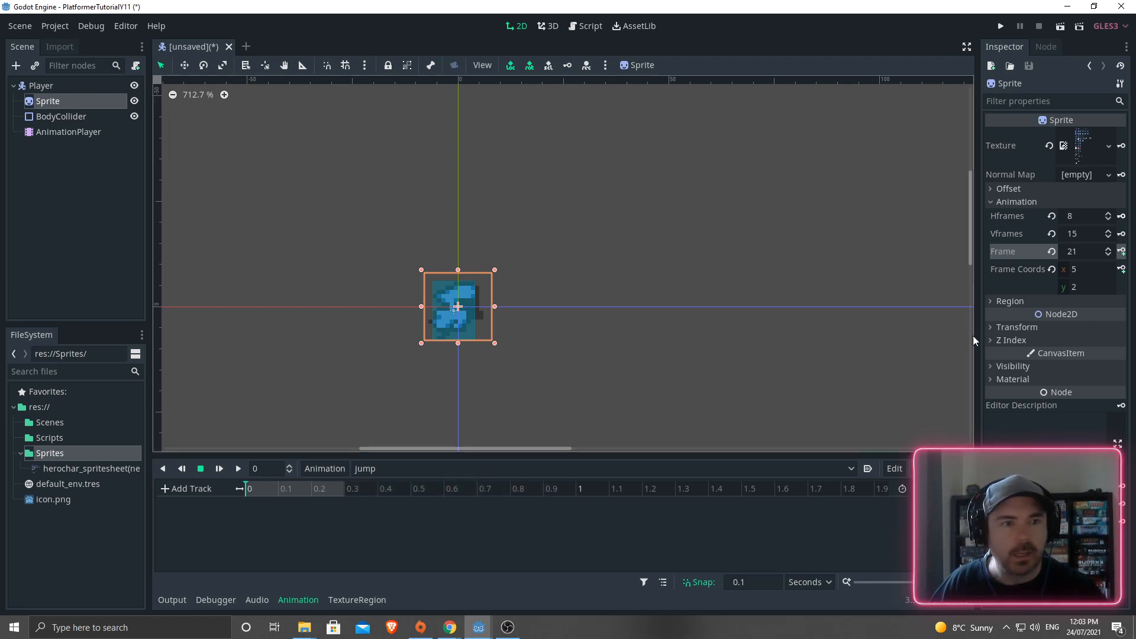
pyautogui.tripleClick(1106, 251)
pyautogui.tripleClick(1106, 250)
pyautogui.tripleClick(1106, 251)
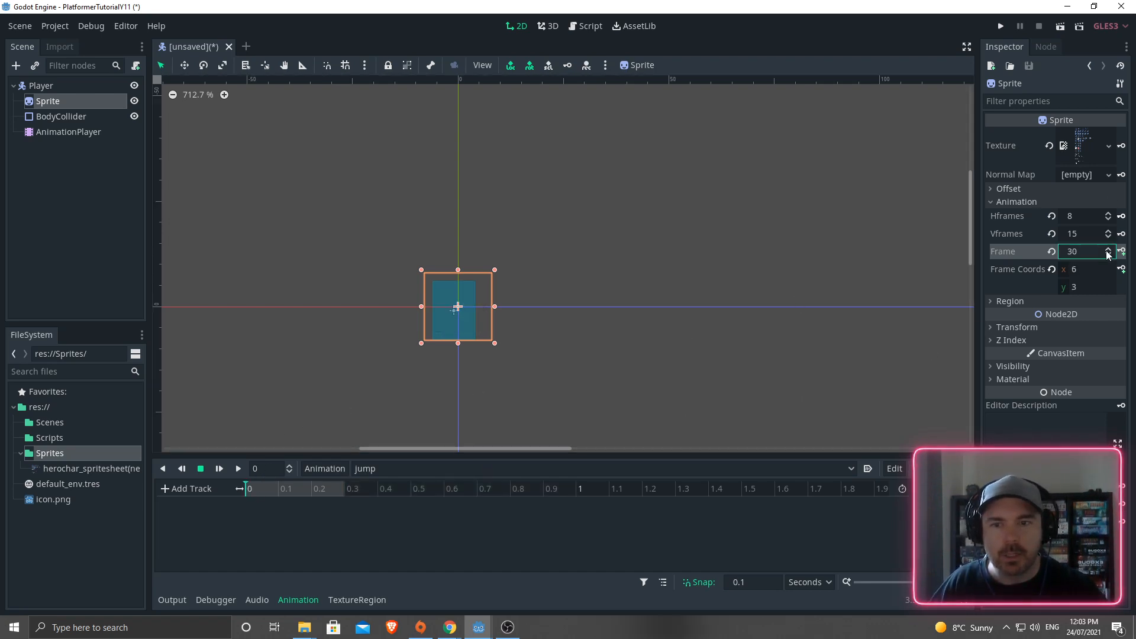
pyautogui.tripleClick(1108, 249)
pyautogui.tripleClick(1107, 249)
pyautogui.tripleClick(1107, 249)
pyautogui.tripleClick(1108, 249)
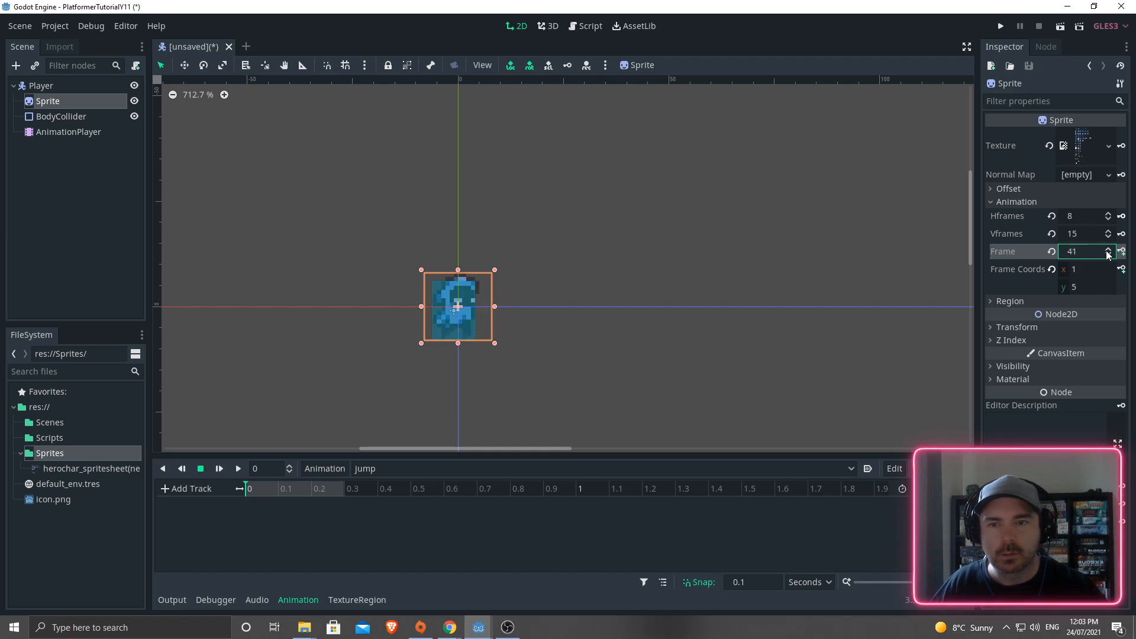
pyautogui.doubleClick(1107, 249)
pyautogui.doubleClick(1107, 249)
pyautogui.click(1107, 249)
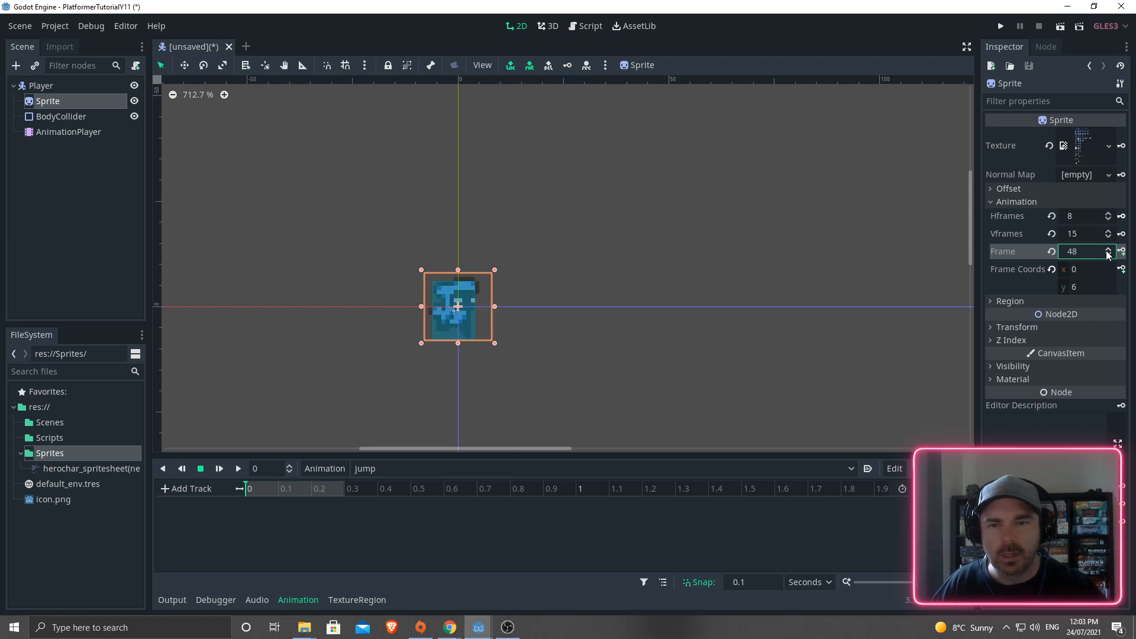
pyautogui.click(1107, 249)
pyautogui.doubleClick(1107, 249)
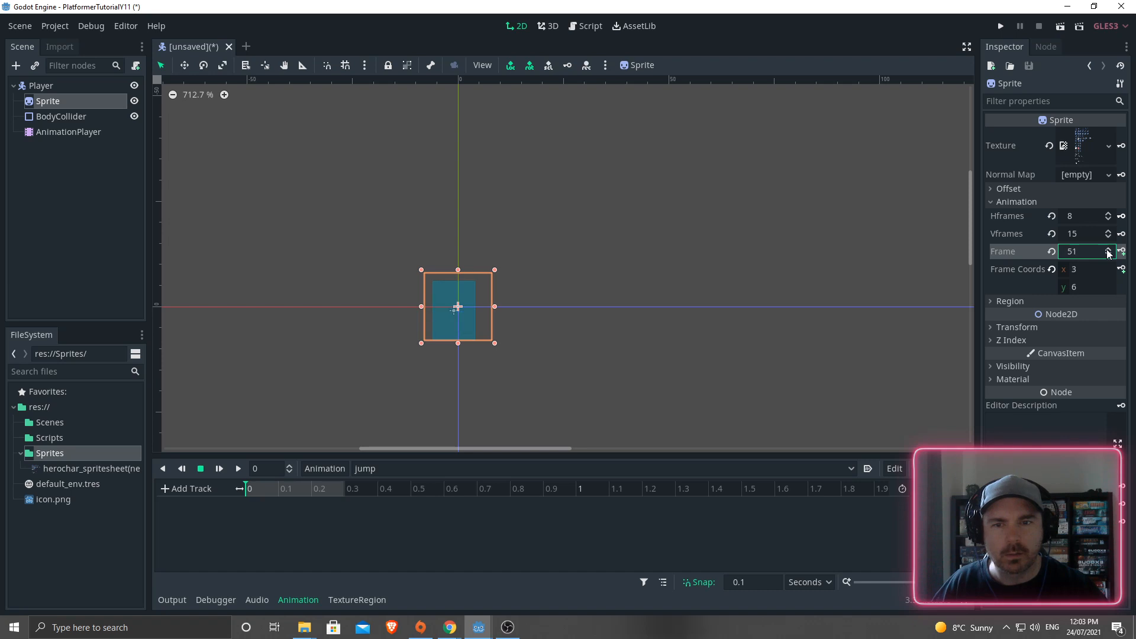
pyautogui.click(1107, 249)
pyautogui.click(1108, 249)
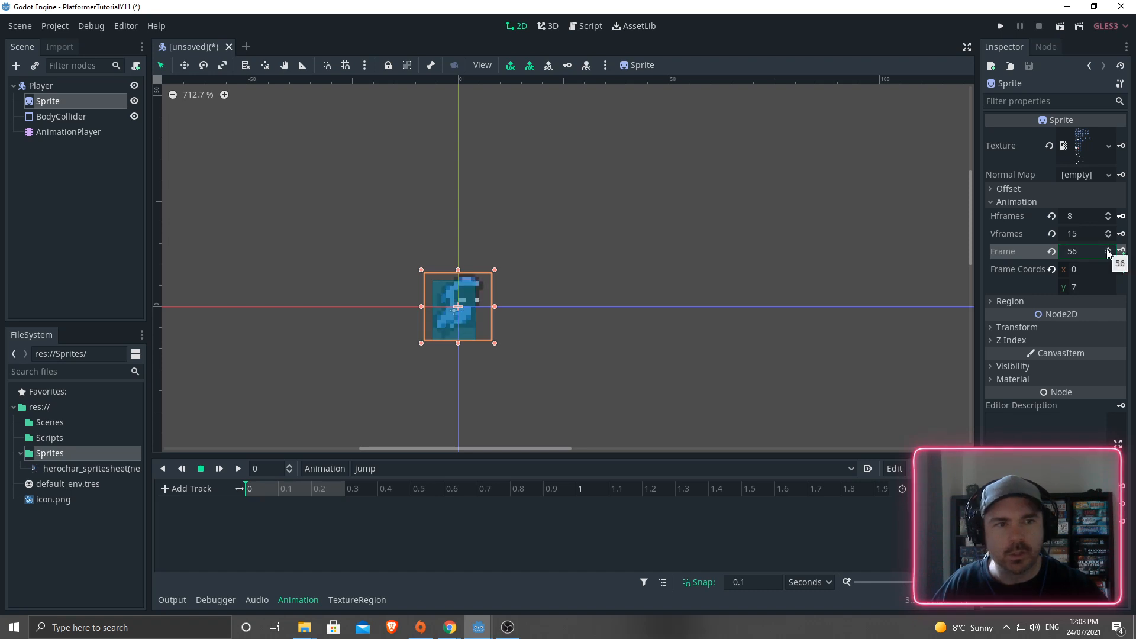
# - Create the jump frame track and key frames at 0, 0.1 and 0.2 s
pyautogui.click(1121, 252)
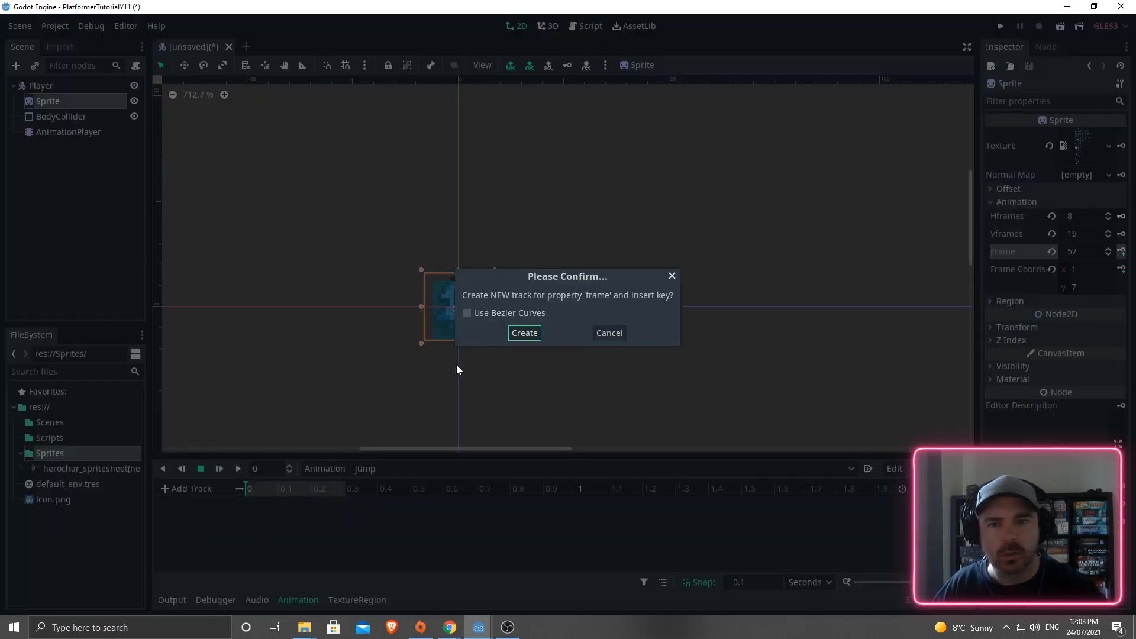
pyautogui.press('Return')
pyautogui.click(248, 488)
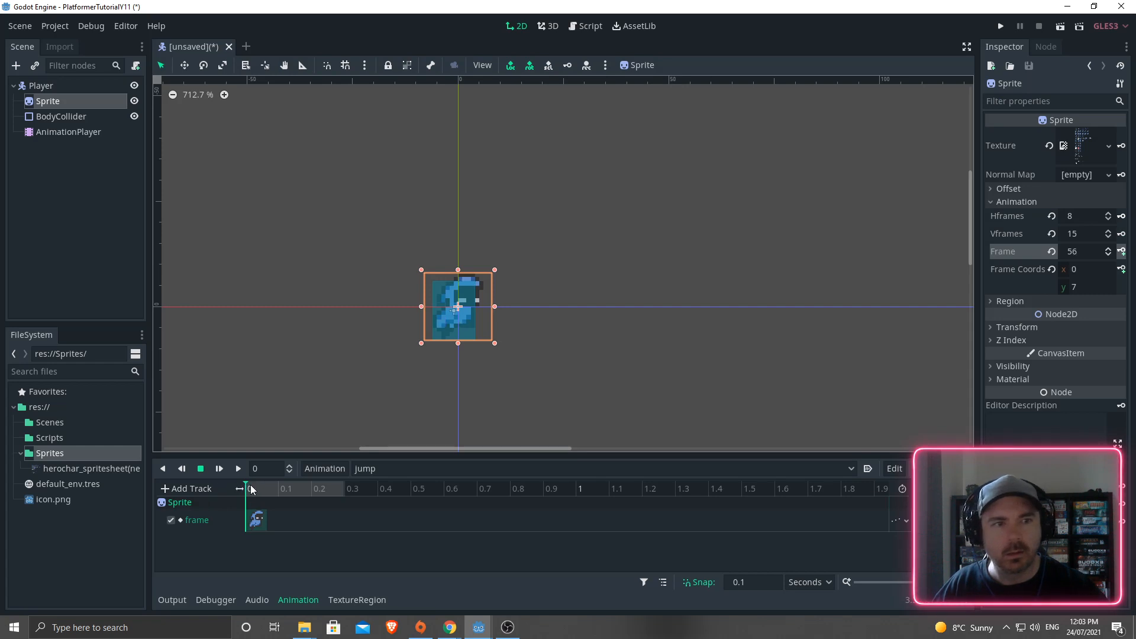
pyautogui.click(1122, 252)
pyautogui.click(1122, 252)
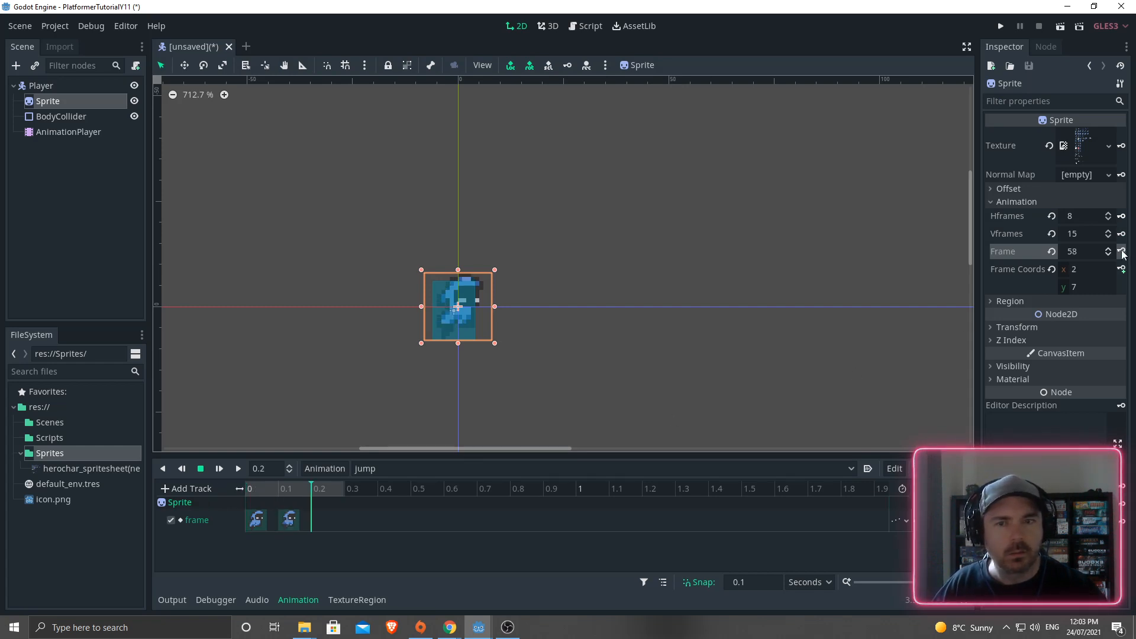
pyautogui.click(1122, 252)
pyautogui.click(319, 470)
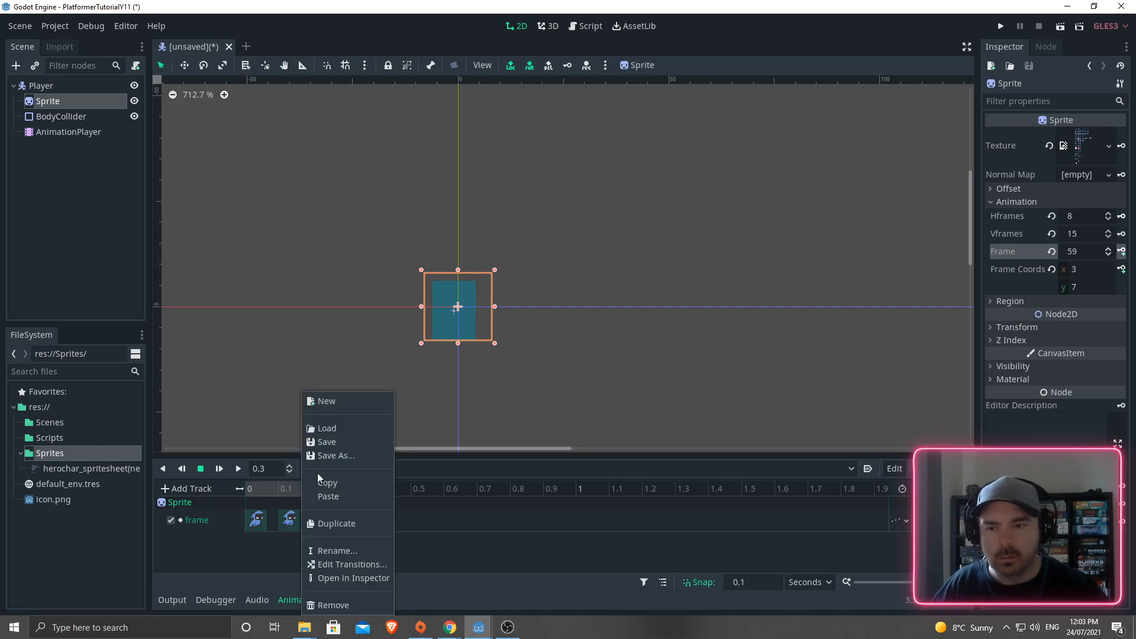
# - Preview the jump animation, then create a new animation named 'fall'
pyautogui.click(330, 402)
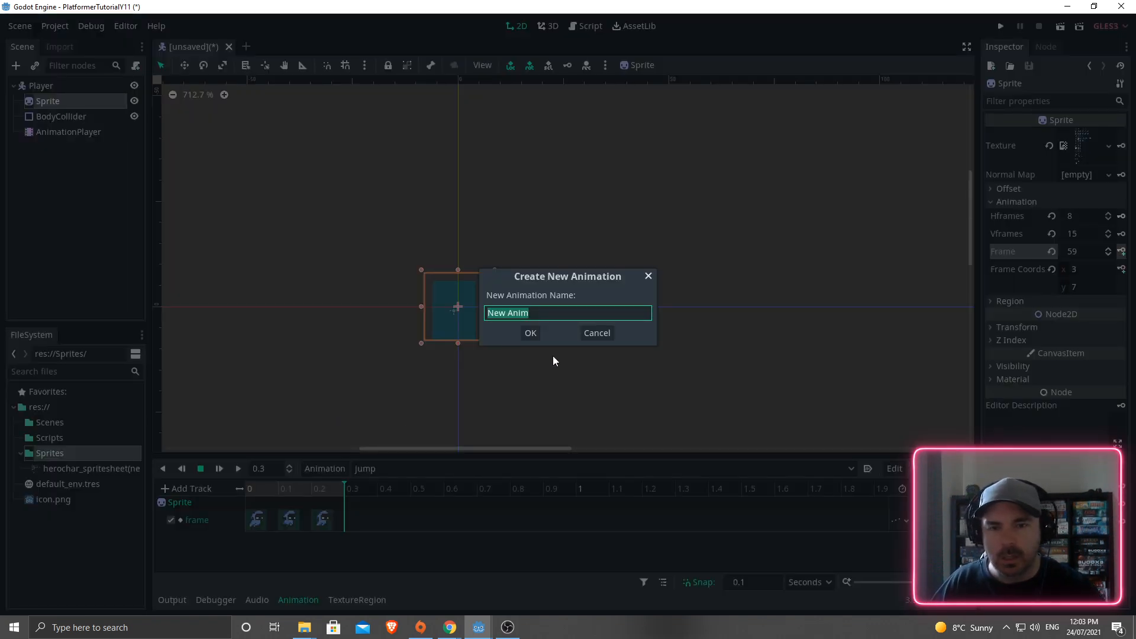
pyautogui.click(239, 469)
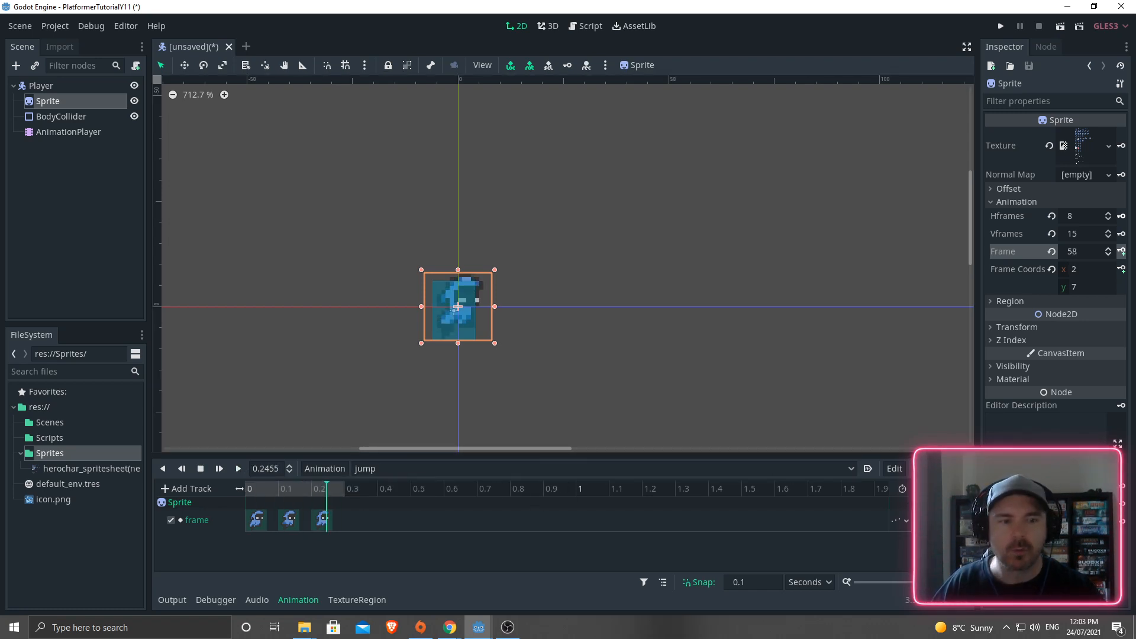
pyautogui.click(331, 468)
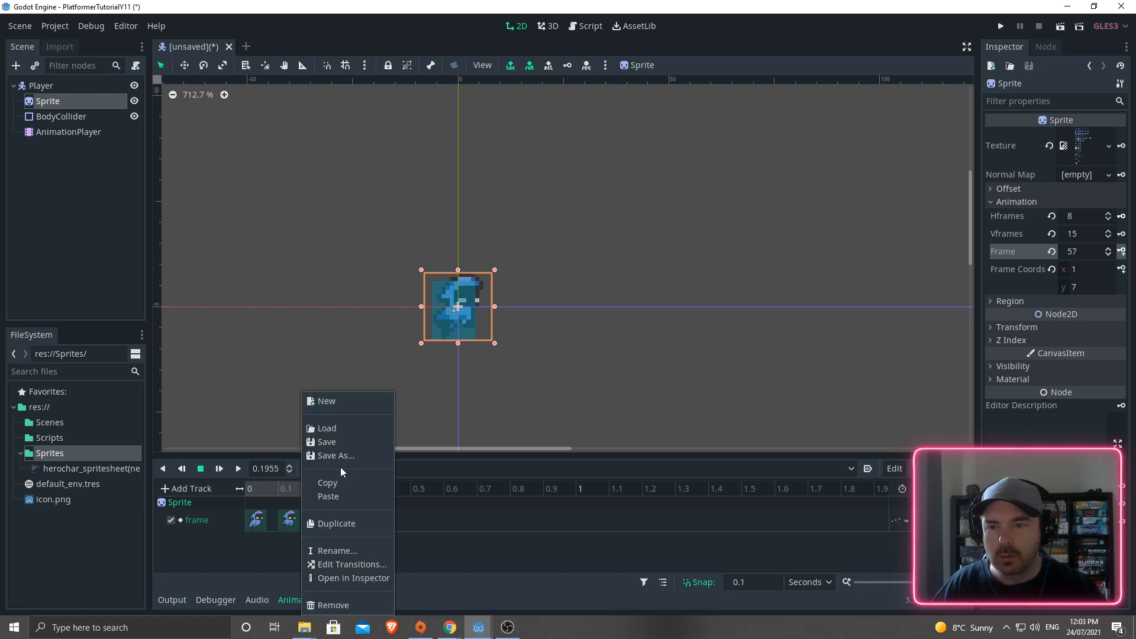
pyautogui.click(329, 402)
pyautogui.write('fd')
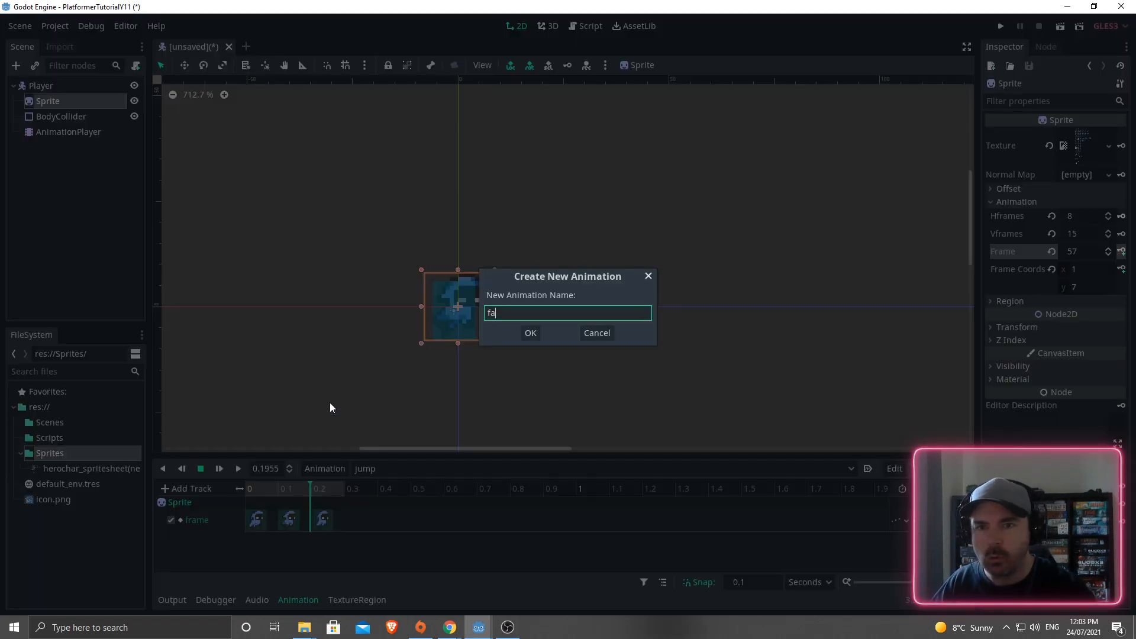
pyautogui.write('ll')
pyautogui.press('Return')
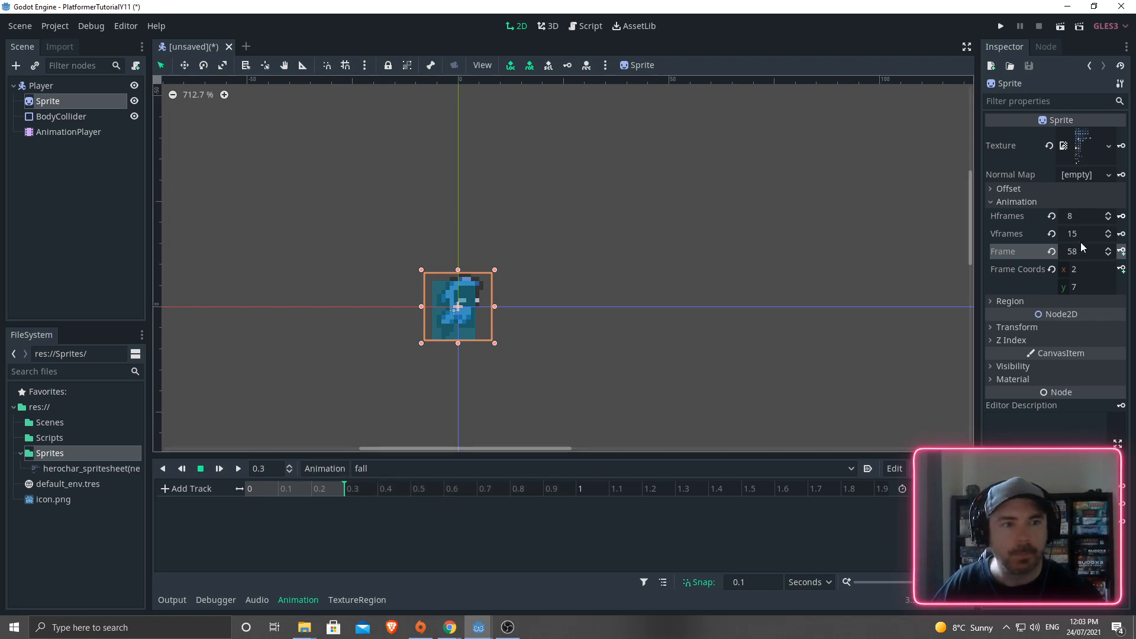
# - Set the Sprite Frame to 48 and rewind the fall timeline to 0
pyautogui.click(1109, 255)
pyautogui.tripleClick(1109, 255)
pyautogui.tripleClick(1108, 255)
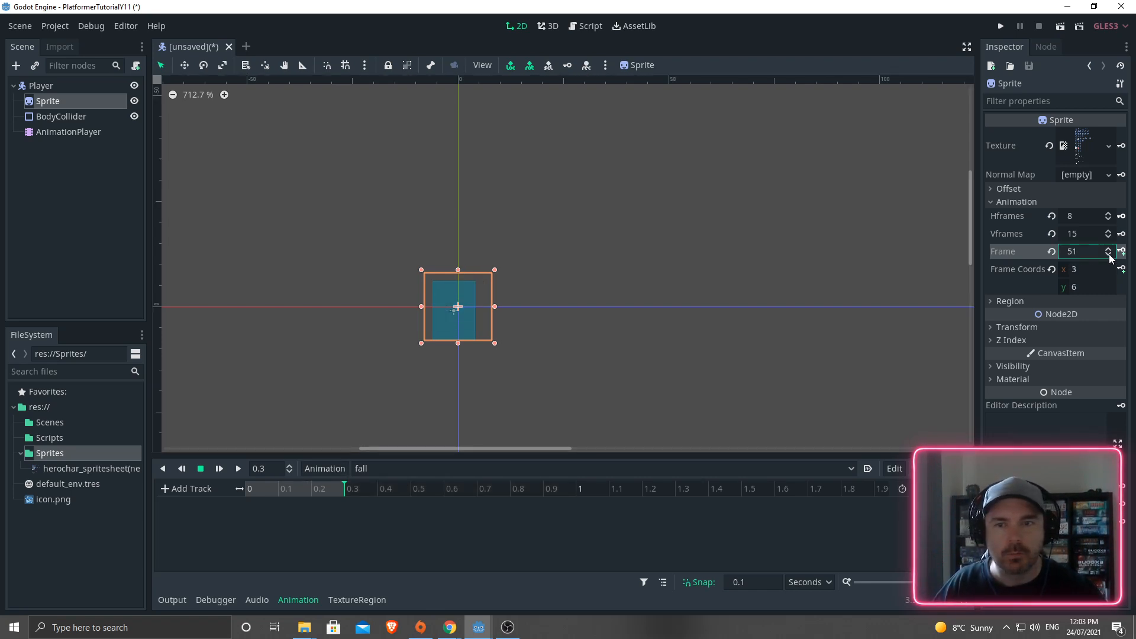
pyautogui.tripleClick(1108, 255)
pyautogui.click(1109, 255)
pyautogui.click(1107, 249)
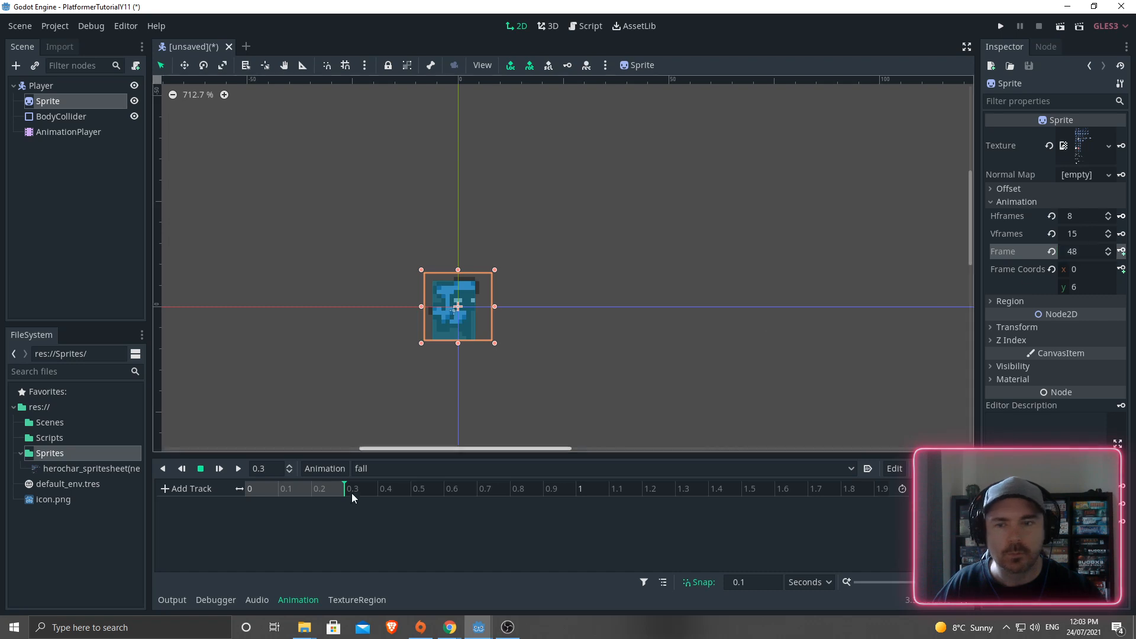
pyautogui.click(250, 490)
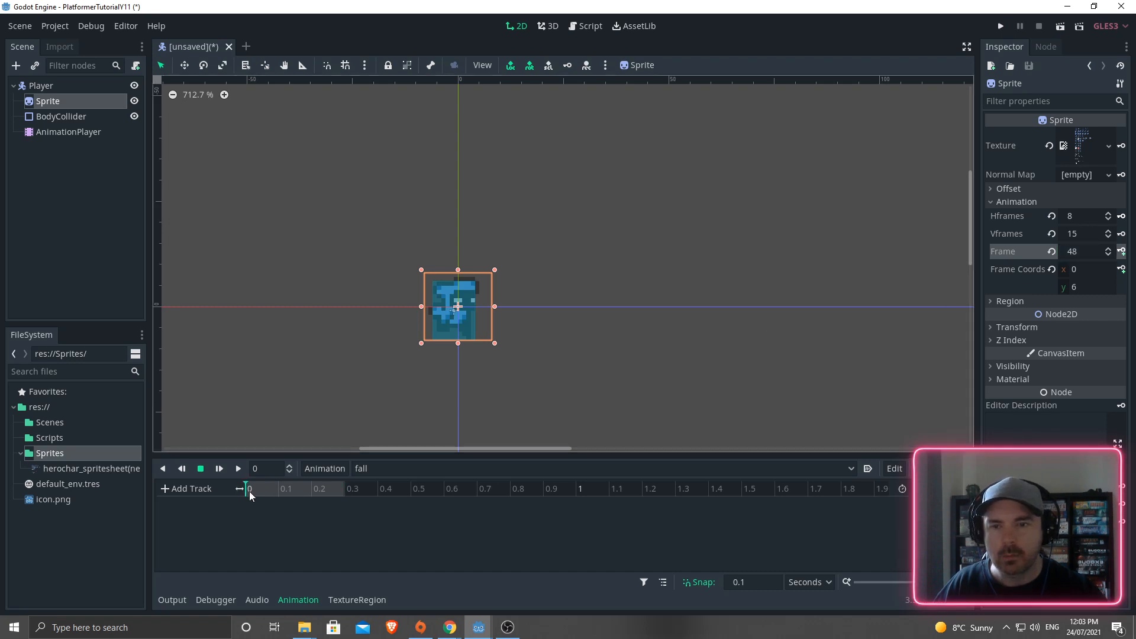
# - Create the fall frame track with keys at 0, 0.1 and 0.2 s, then switch to the sprites folder
pyautogui.click(1121, 252)
pyautogui.click(530, 333)
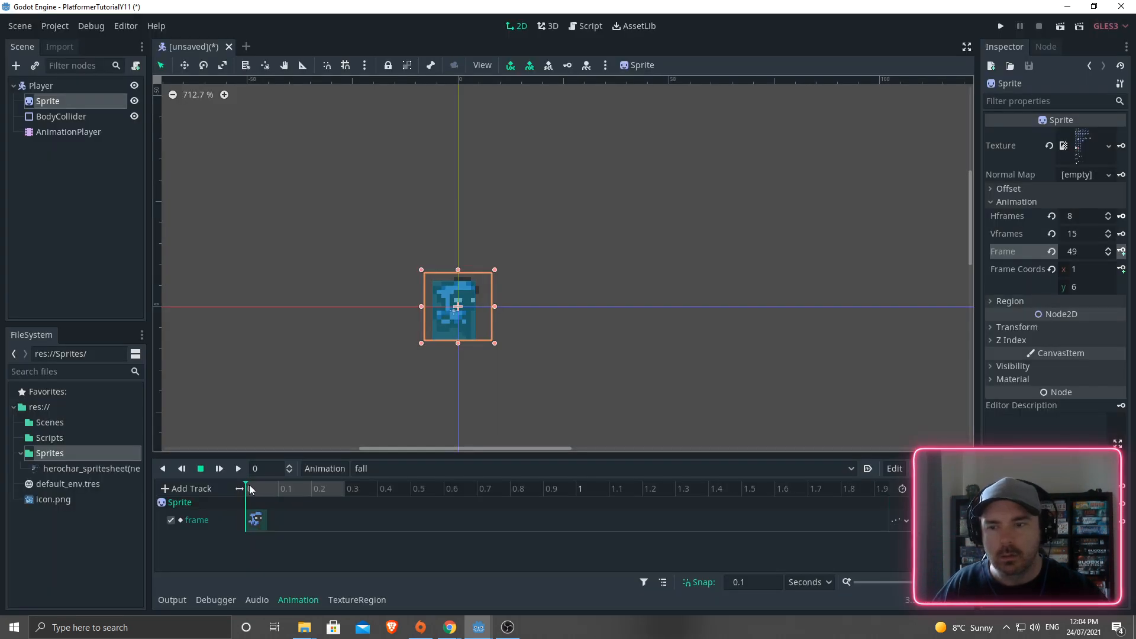
pyautogui.click(1121, 252)
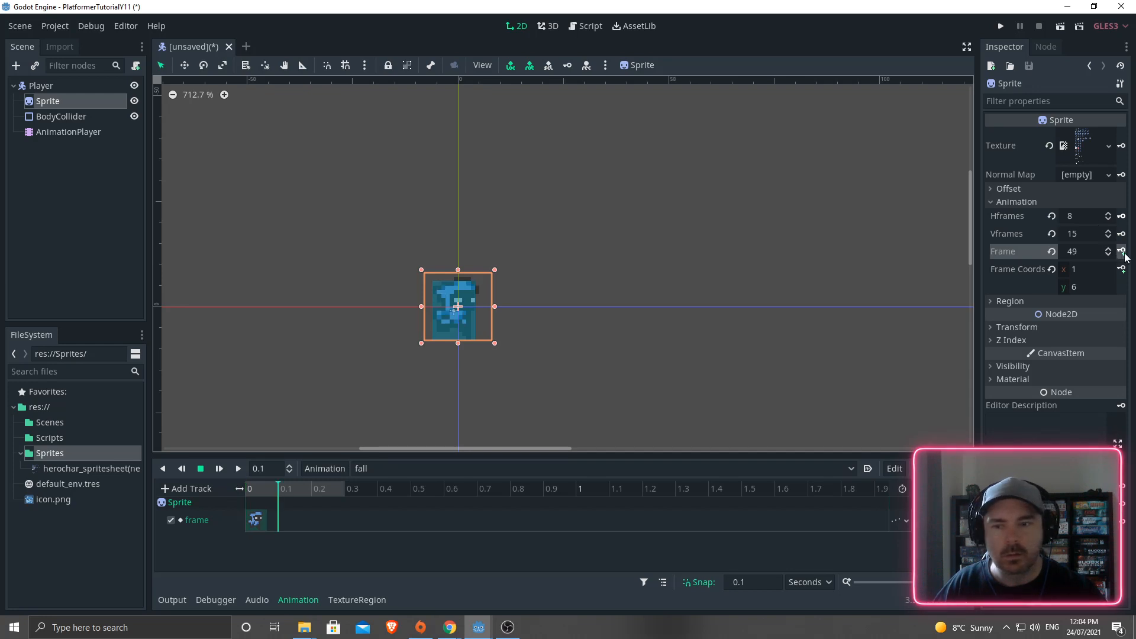
pyautogui.click(1120, 252)
pyautogui.click(1120, 252)
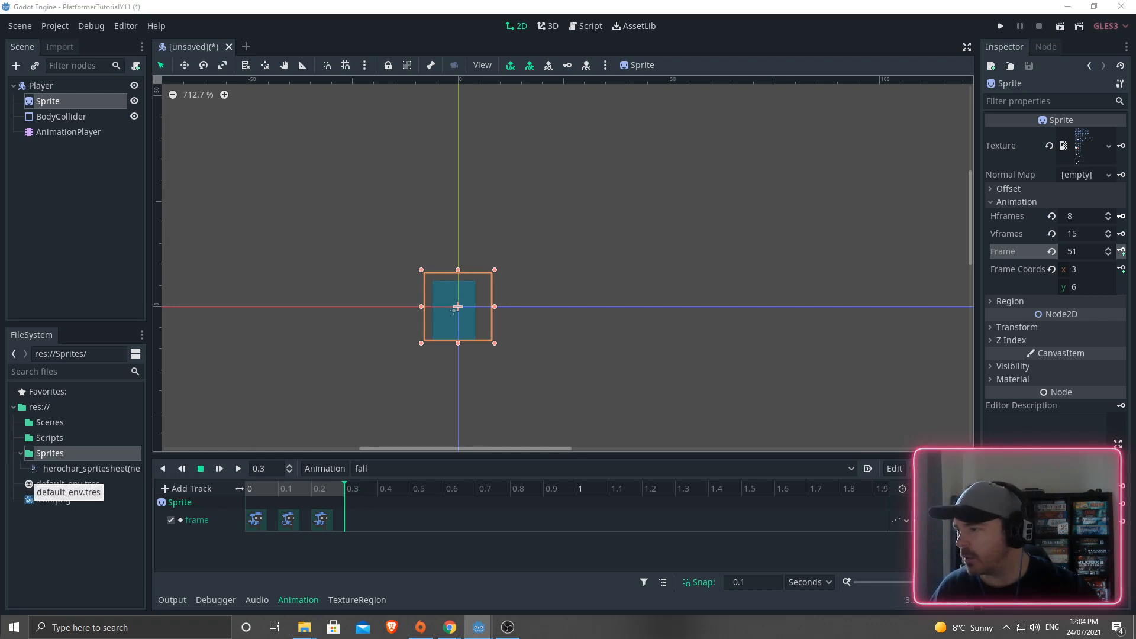
pyautogui.hotkey('alt', 'Tab')
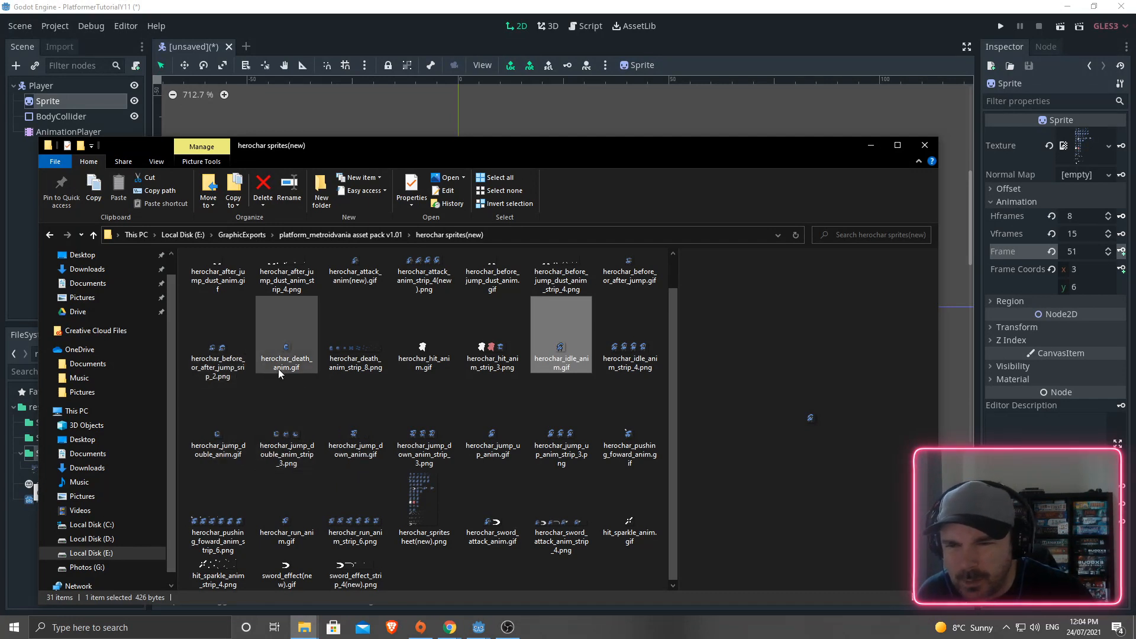
# - Preview herochar_before_or_after_jump_strip_2.png, then the full herochar_spritesheet(new).png sheet
pyautogui.click(215, 354)
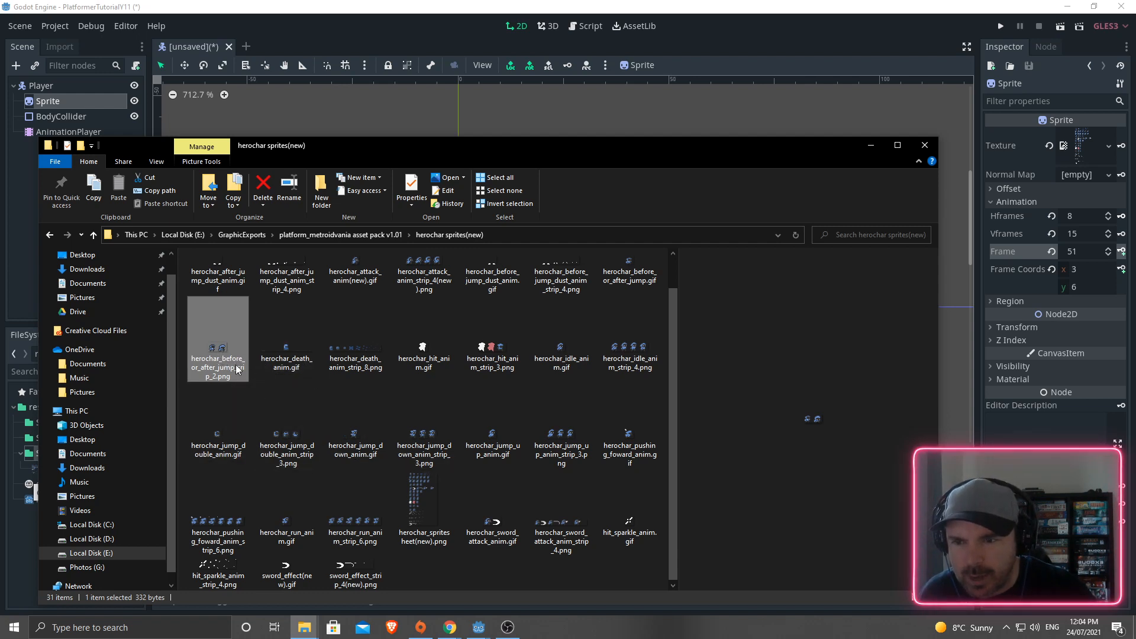
pyautogui.click(430, 486)
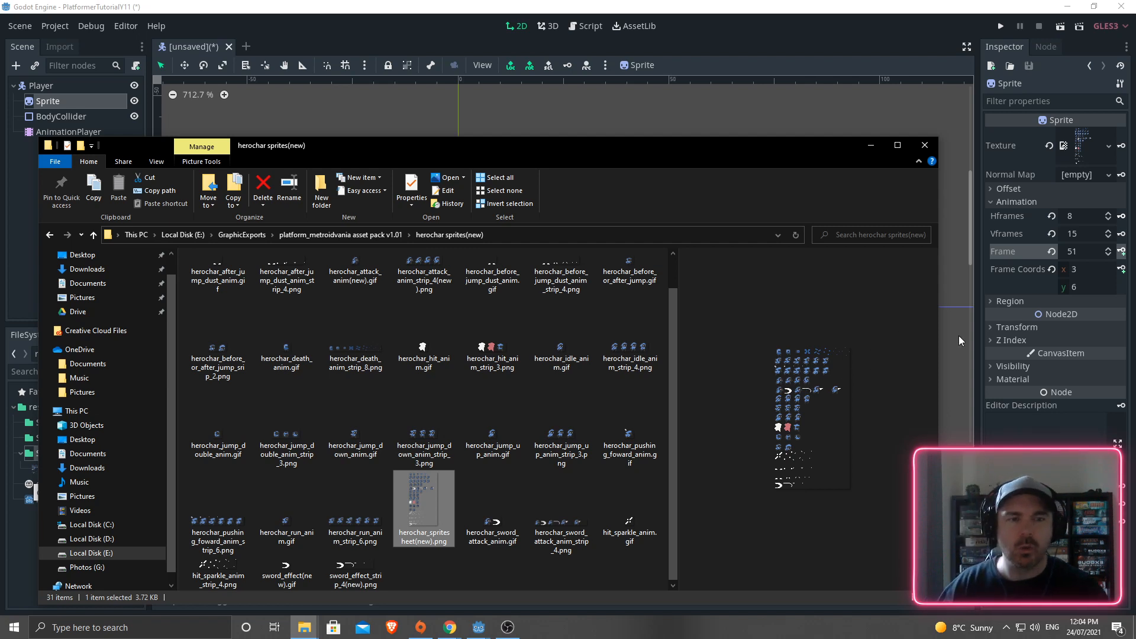
pyautogui.click(948, 392)
# - Create a new animation named attack and rewind it to time 0
pyautogui.click(324, 469)
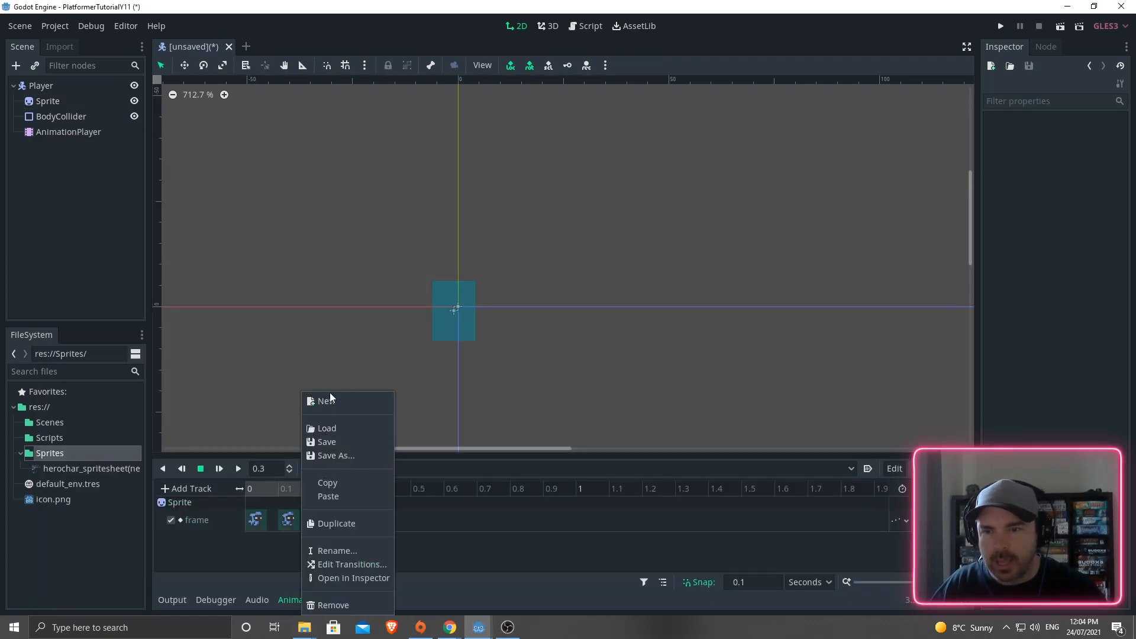
pyautogui.click(329, 391)
pyautogui.click(326, 468)
pyautogui.click(339, 402)
pyautogui.write('attack')
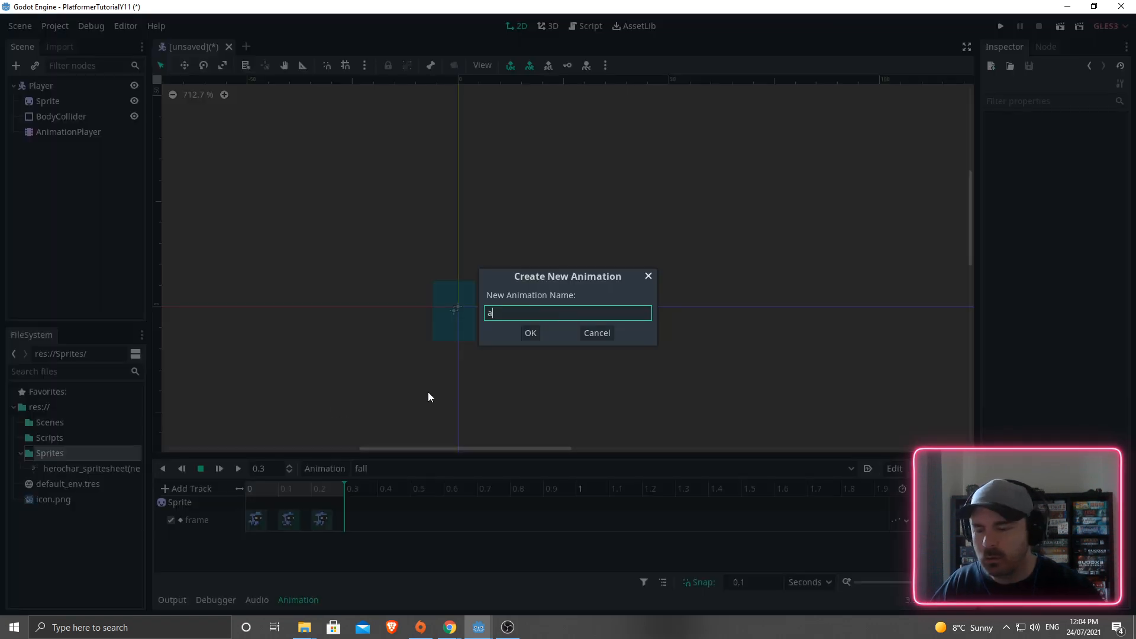
pyautogui.press('Return')
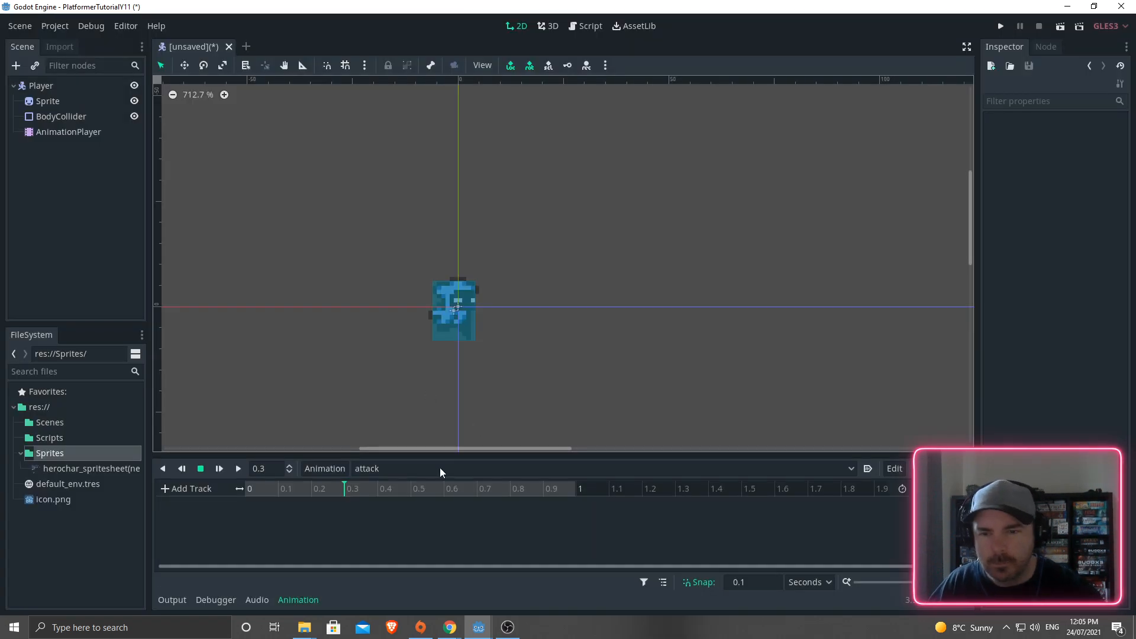
pyautogui.click(258, 490)
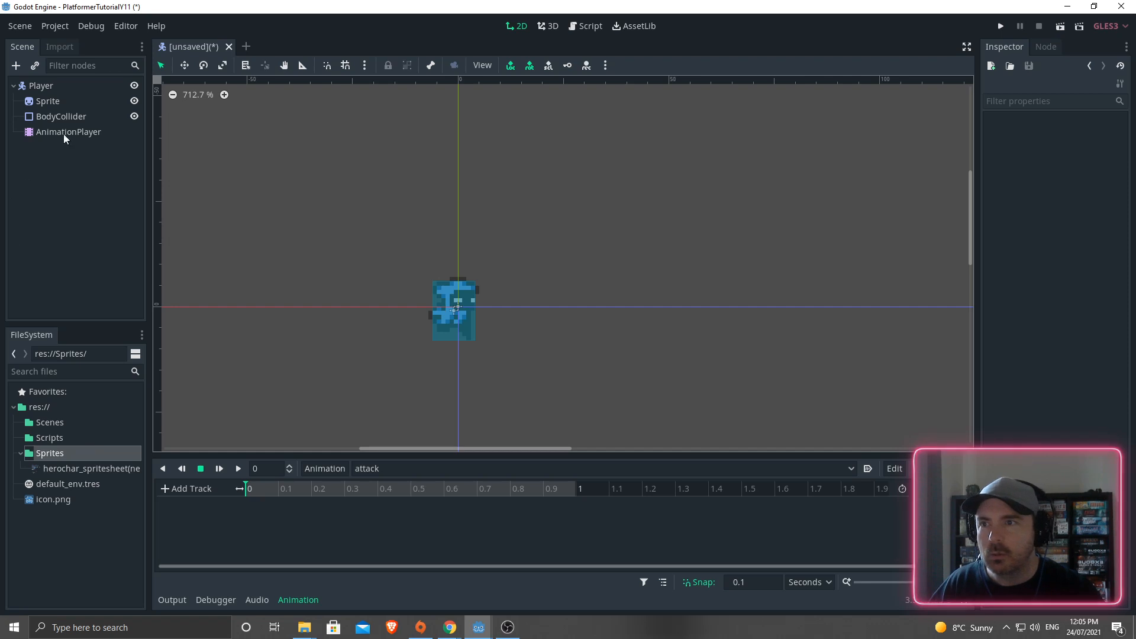
# - Select the Sprite and step its Frame to the attack poses
pyautogui.click(46, 101)
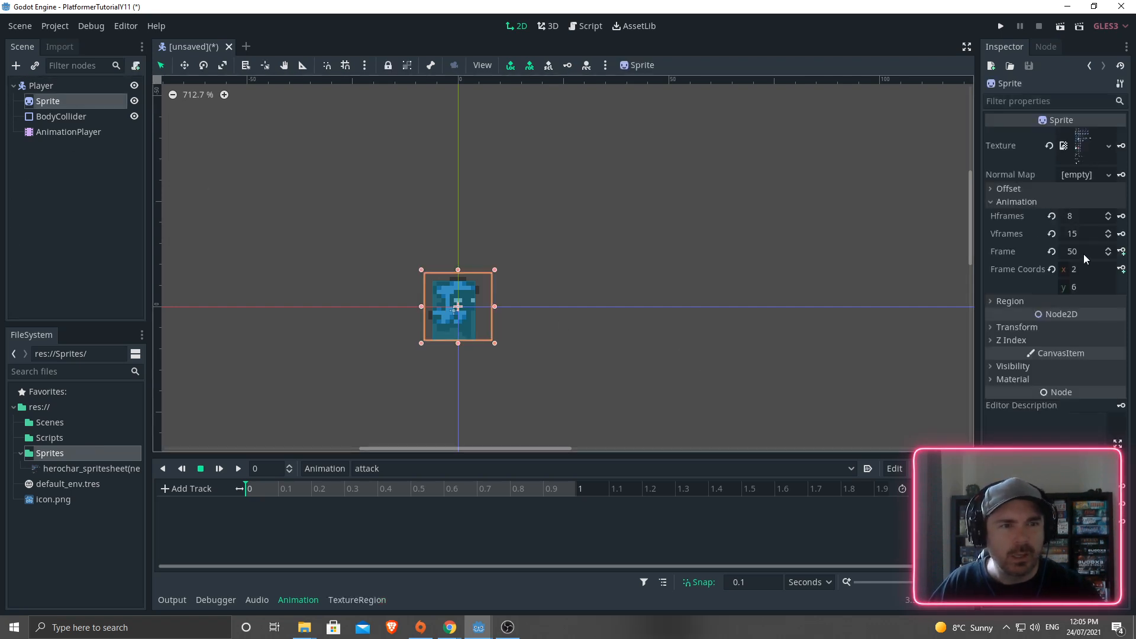
pyautogui.click(1107, 254)
pyautogui.click(1107, 254)
pyautogui.click(1108, 255)
pyautogui.click(1107, 255)
pyautogui.click(1107, 254)
pyautogui.click(1107, 254)
pyautogui.click(1107, 254)
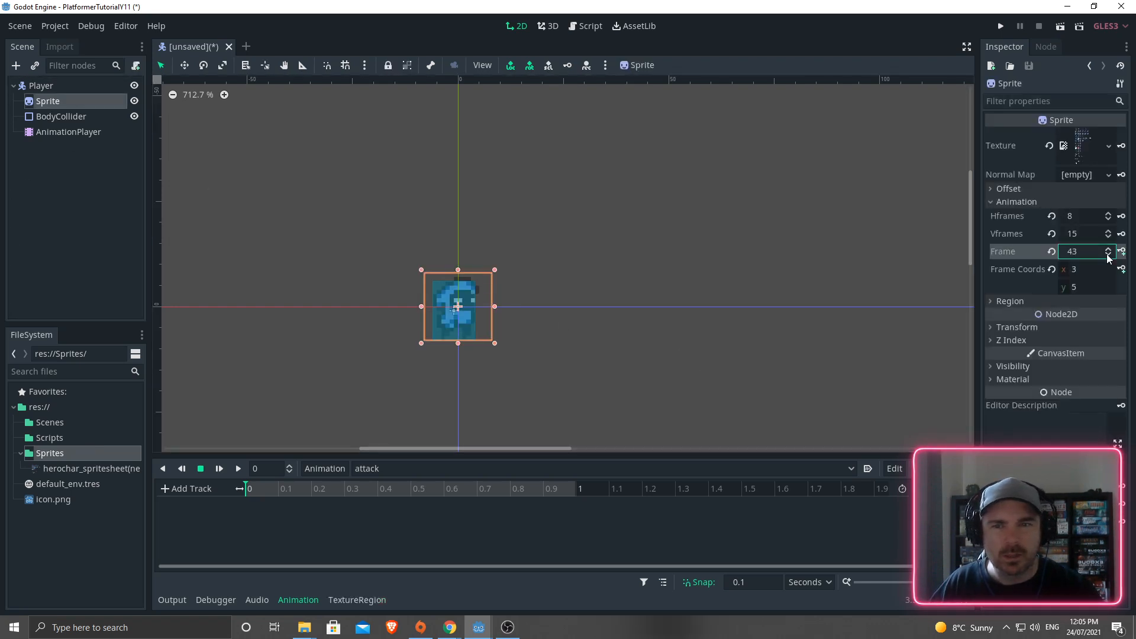
pyautogui.doubleClick(1107, 255)
pyautogui.click(1107, 254)
pyautogui.doubleClick(1107, 255)
pyautogui.doubleClick(1107, 254)
pyautogui.click(1106, 254)
pyautogui.click(1106, 254)
pyautogui.doubleClick(1107, 254)
pyautogui.click(1107, 254)
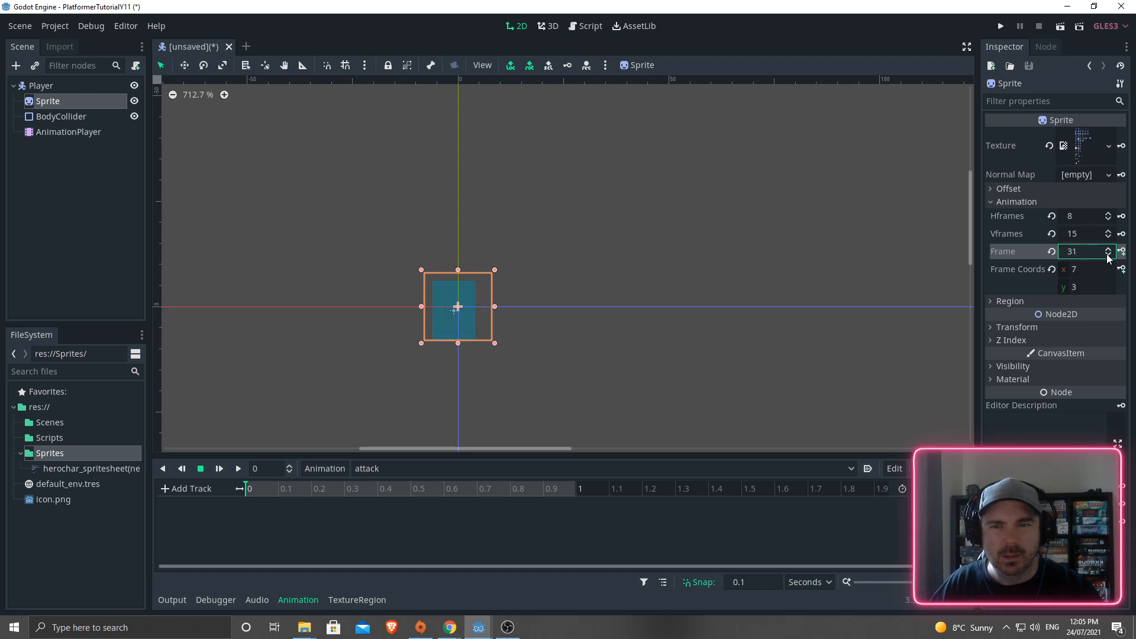
pyautogui.doubleClick(1107, 255)
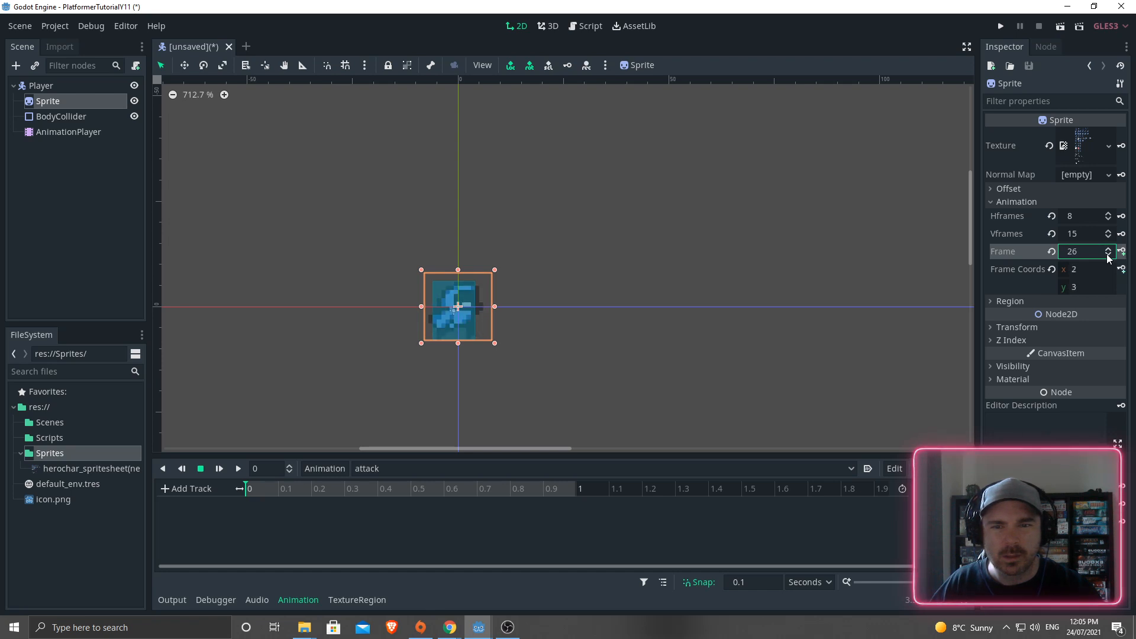
pyautogui.doubleClick(1107, 255)
pyautogui.click(1107, 254)
pyautogui.doubleClick(1108, 249)
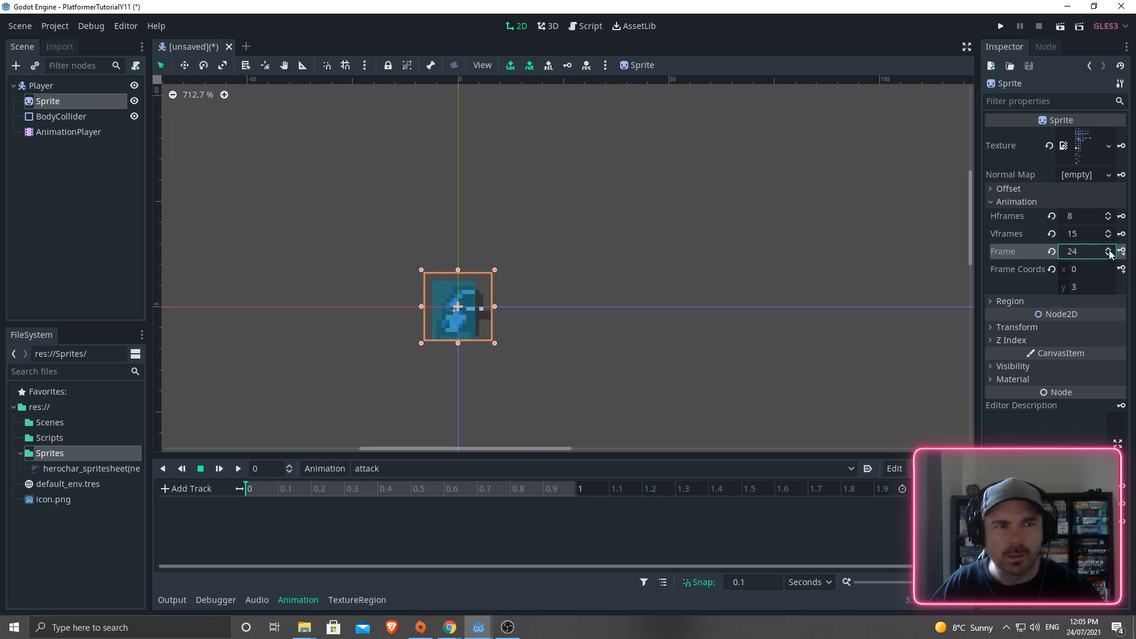
# - Create a Sprite frame track and key frames 24 to 27 at 0, 0.1, 0.2 and 0.3 s
pyautogui.click(1121, 251)
pyautogui.click(524, 333)
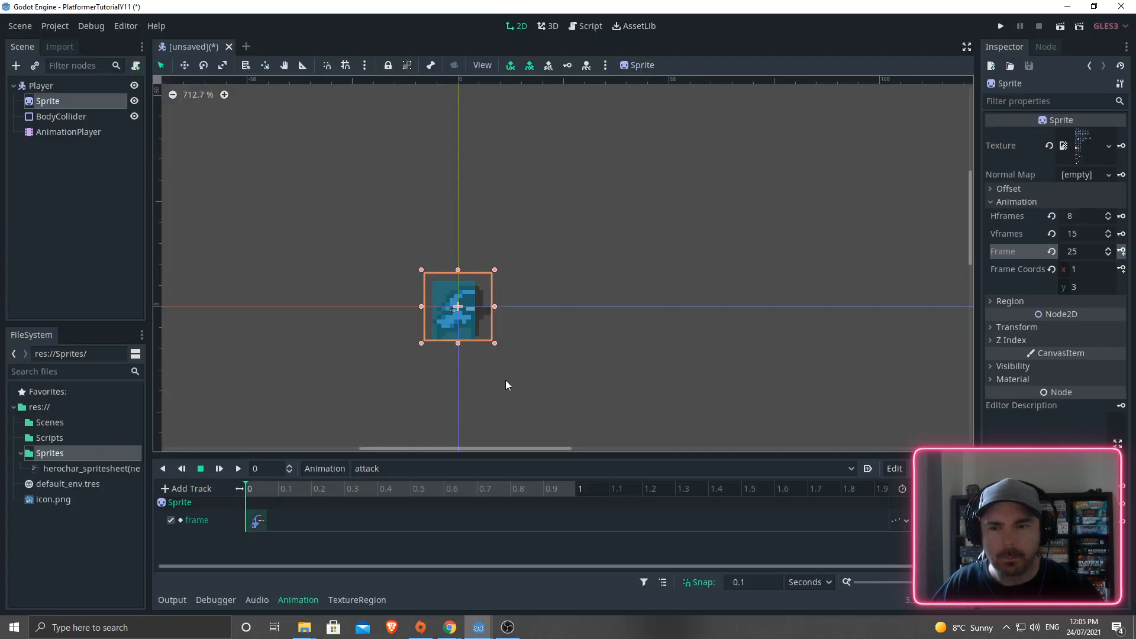
pyautogui.click(248, 489)
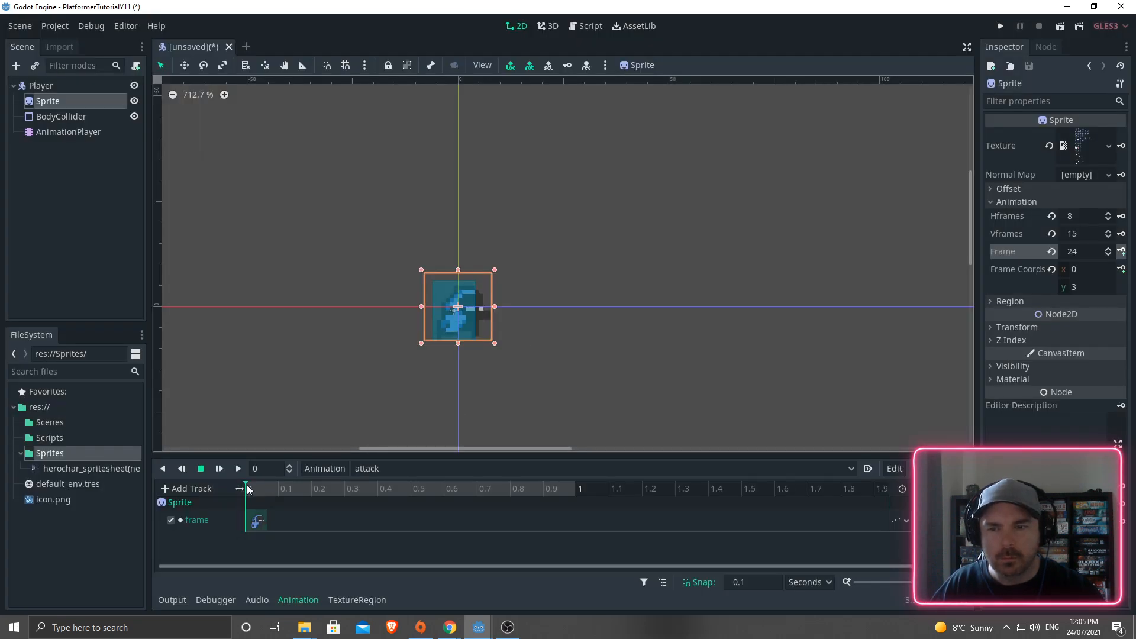
pyautogui.click(1122, 251)
pyautogui.click(1121, 251)
pyautogui.click(1122, 251)
pyautogui.click(1122, 251)
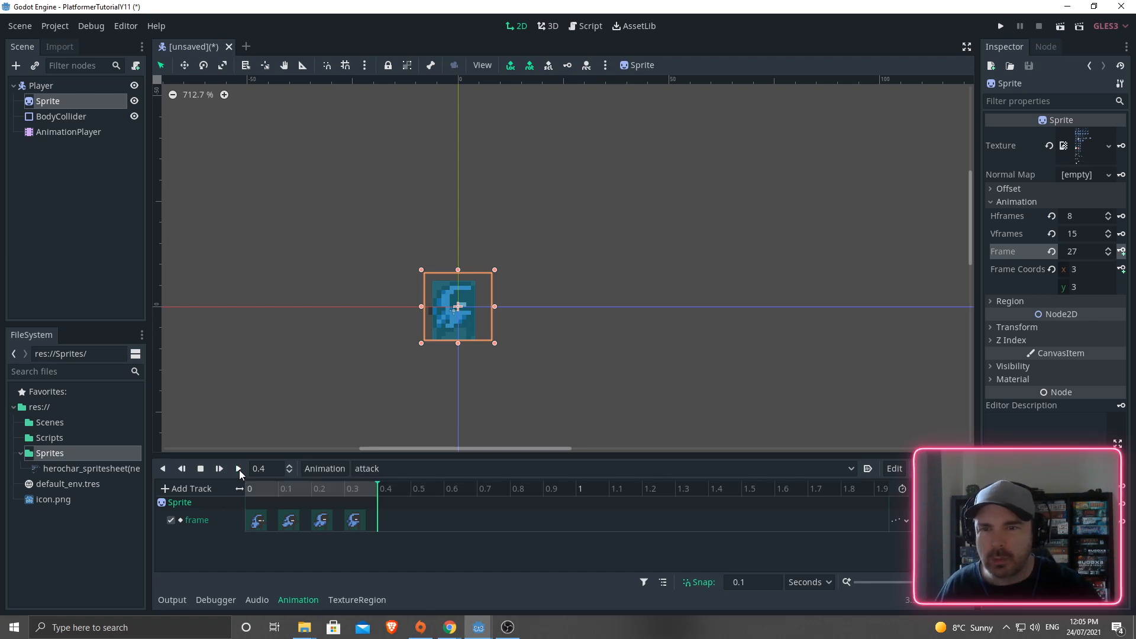
# - Preview the attack animation in reverse and forward, then scrub it back to the start
pyautogui.click(165, 467)
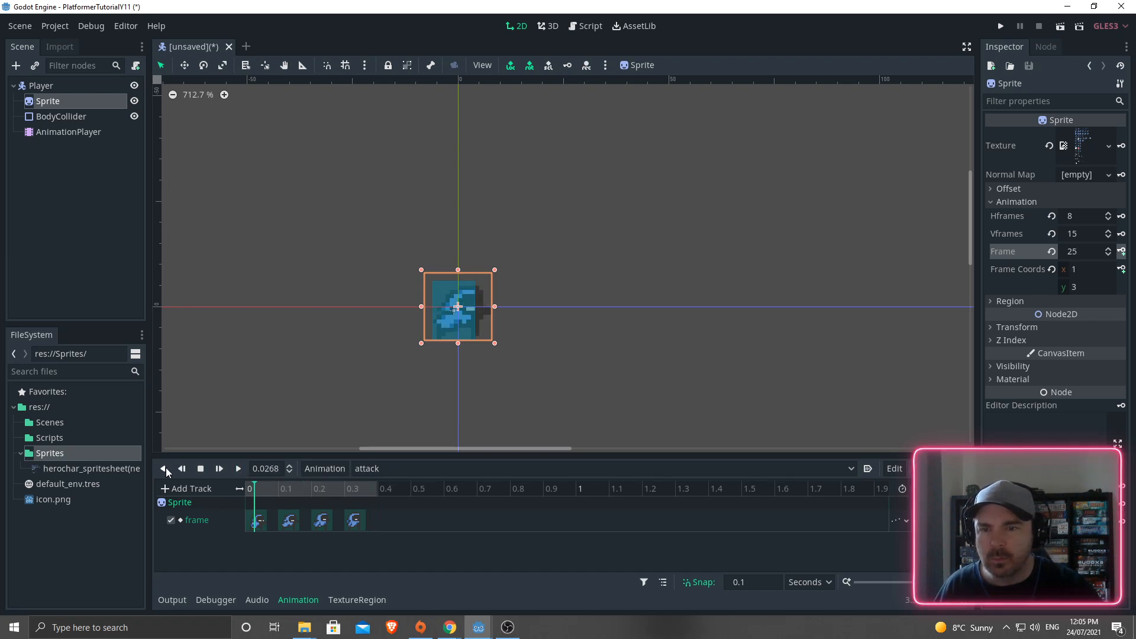
pyautogui.click(237, 468)
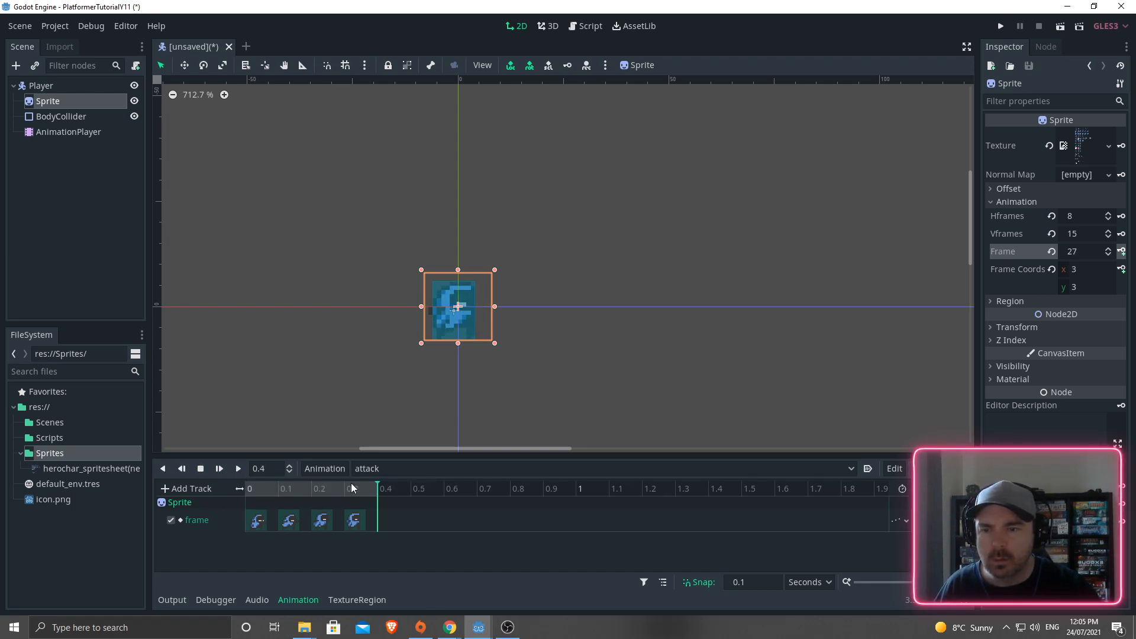
pyautogui.moveTo(375, 481); pyautogui.dragTo(246, 481)
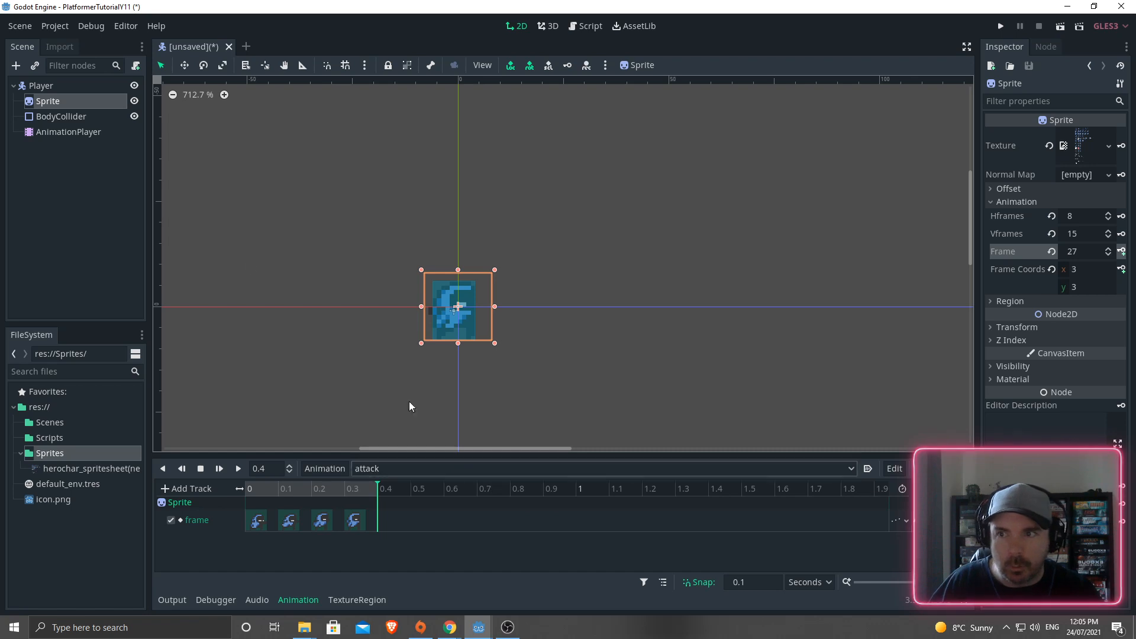
pyautogui.click(79, 213)
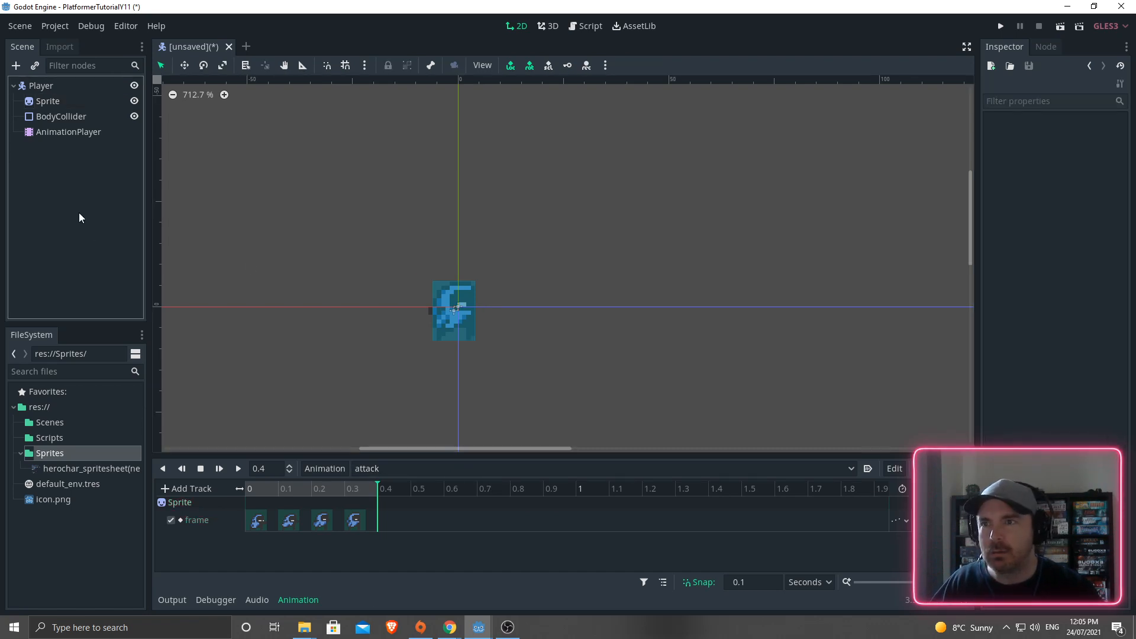
# - Create a new animation named roll
pyautogui.click(34, 88)
pyautogui.hotkey('ctrl', 'a')
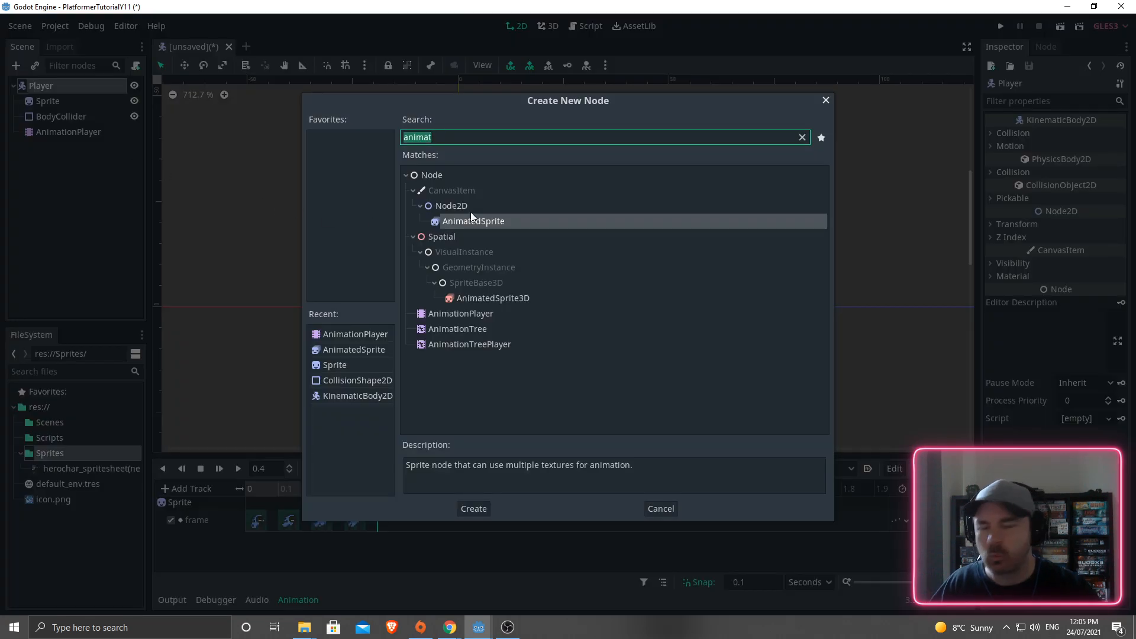
pyautogui.write('ro')
pyautogui.press('Escape')
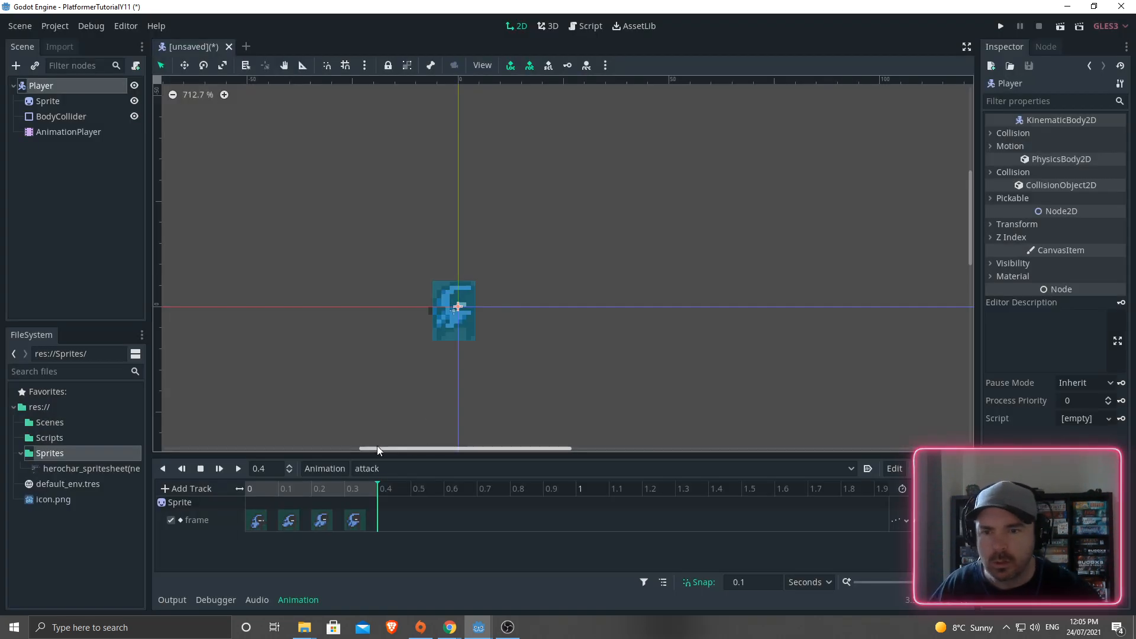
pyautogui.click(325, 468)
pyautogui.click(325, 398)
pyautogui.write('roll')
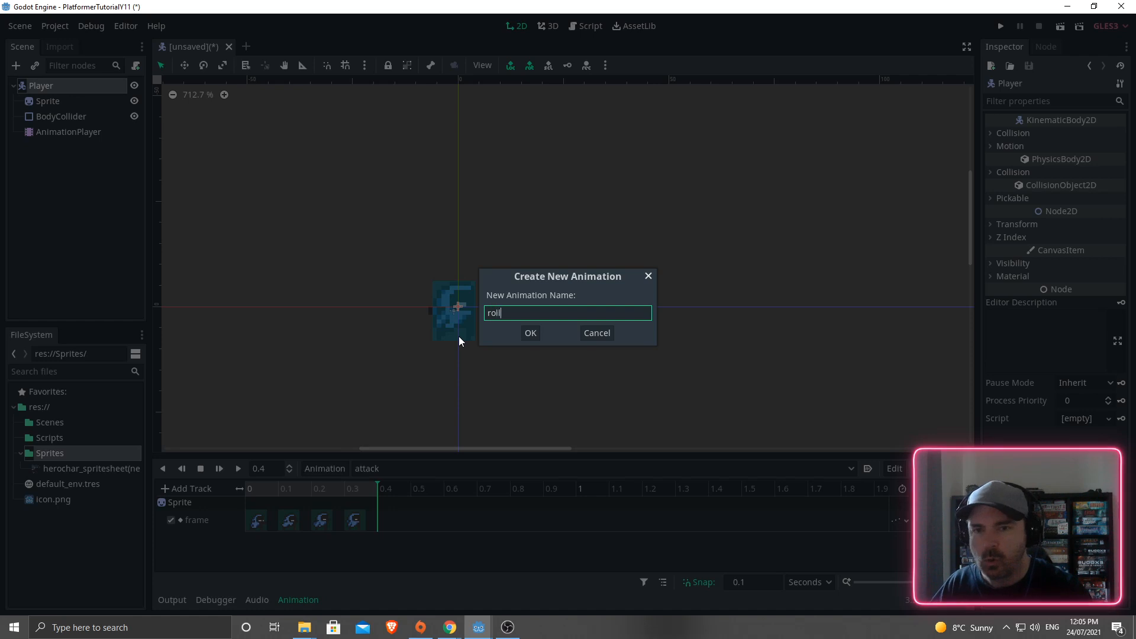
pyautogui.press('Return')
# - Select the Sprite, keep Vframes at 15, and step its Frame forward to the roll frames
pyautogui.click(45, 102)
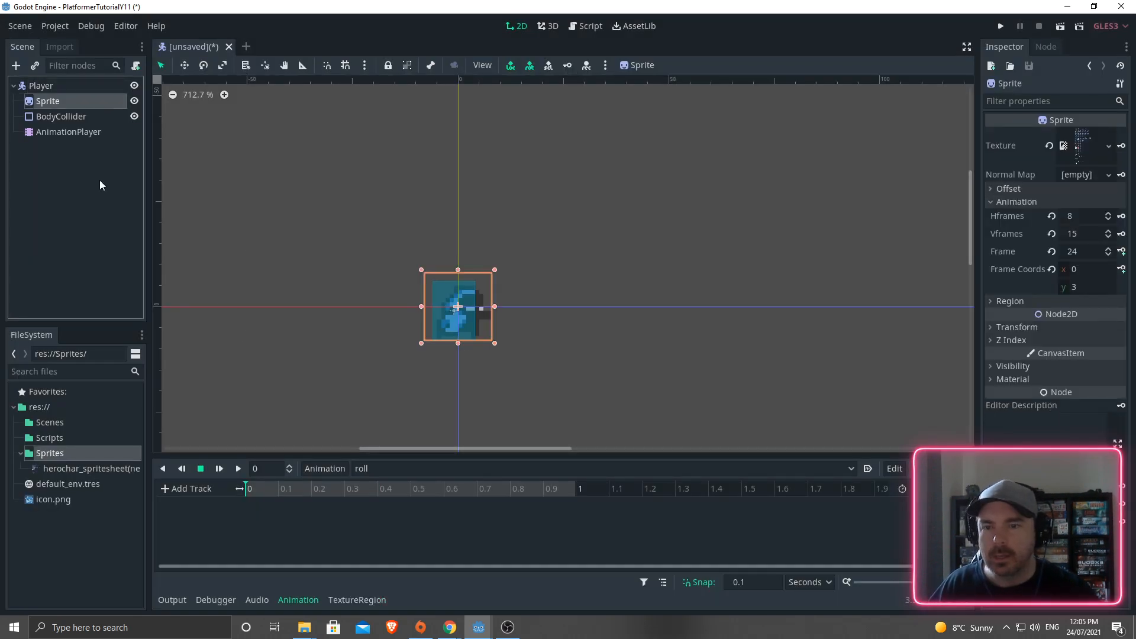
pyautogui.click(1108, 232)
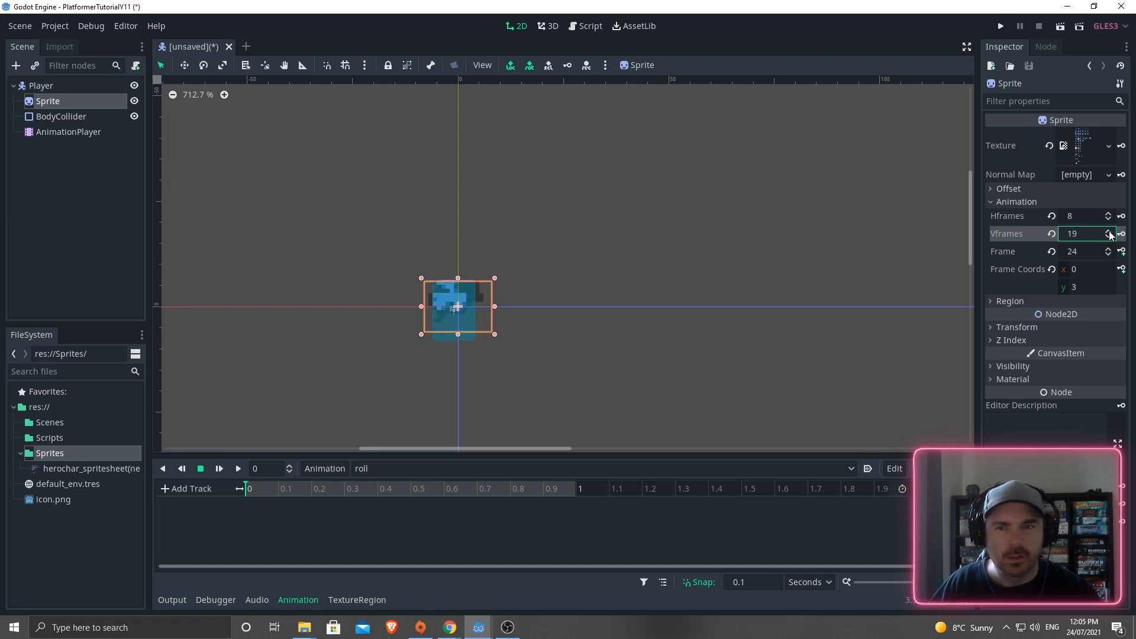
pyautogui.click(1108, 232)
pyautogui.click(1109, 237)
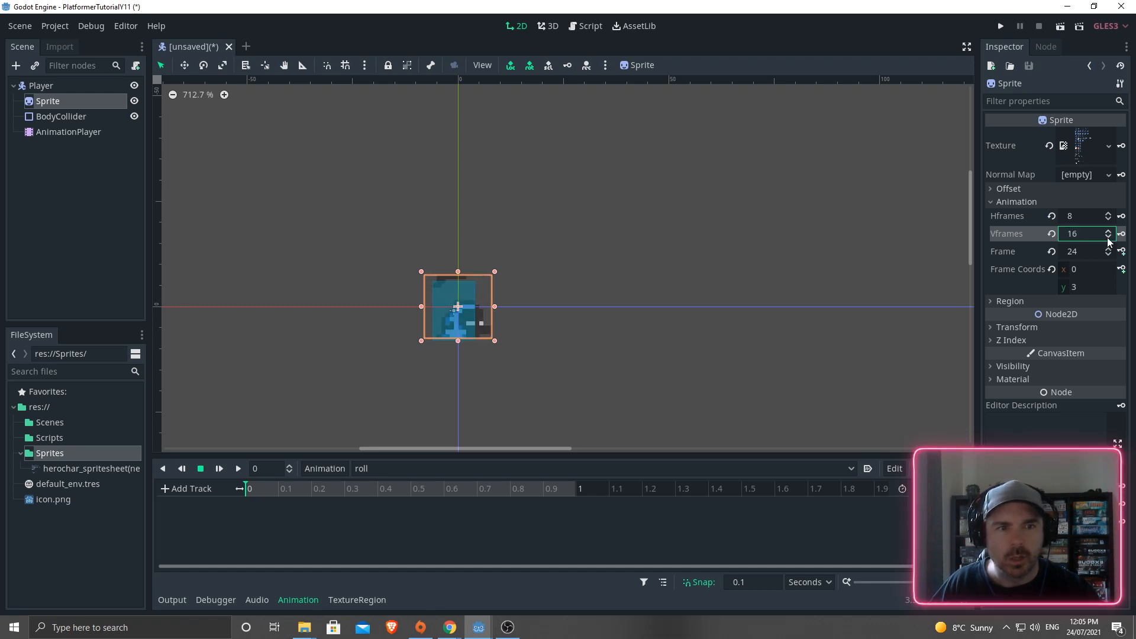
pyautogui.click(1108, 238)
pyautogui.click(1108, 249)
pyautogui.click(1109, 249)
pyautogui.click(1108, 249)
pyautogui.click(1108, 249)
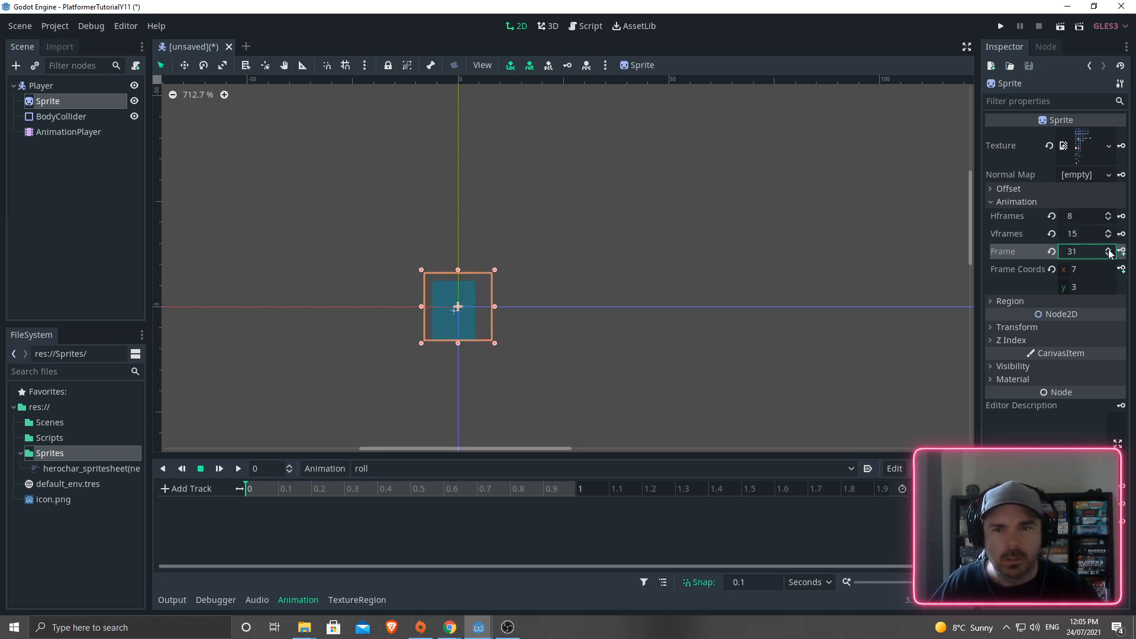
pyautogui.click(1108, 249)
pyautogui.click(1109, 249)
pyautogui.click(1109, 249)
pyautogui.click(1108, 249)
pyautogui.click(1109, 249)
pyautogui.click(1108, 249)
pyautogui.click(1108, 249)
pyautogui.click(1109, 249)
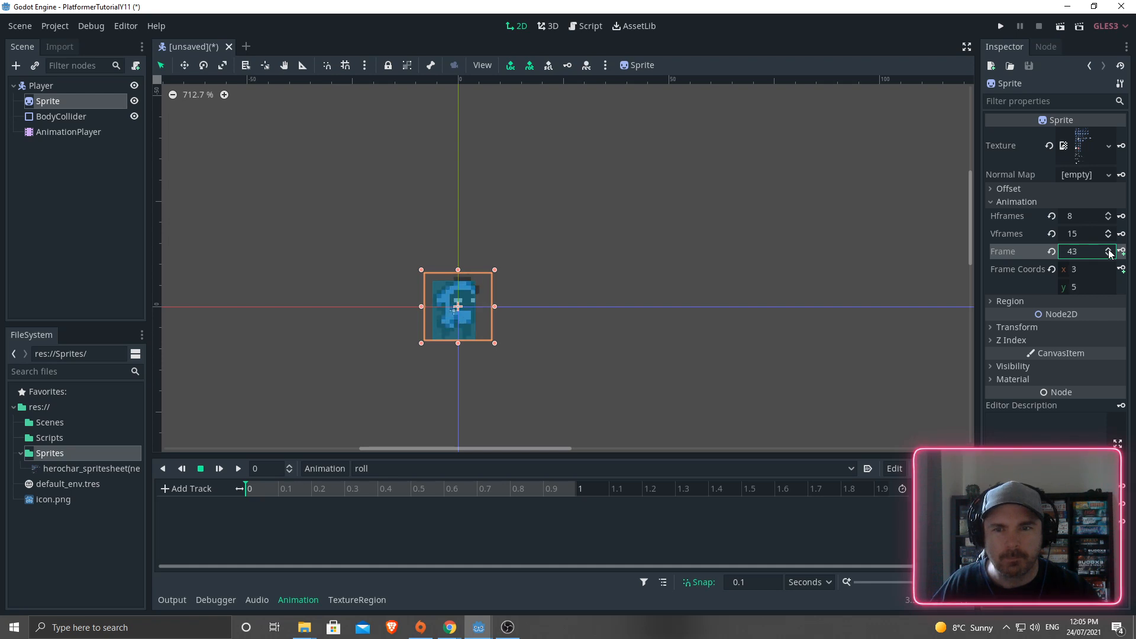
pyautogui.click(1108, 249)
pyautogui.click(1108, 249)
pyautogui.click(1109, 249)
pyautogui.click(1109, 249)
pyautogui.click(1108, 249)
pyautogui.click(1109, 249)
pyautogui.click(1108, 249)
pyautogui.click(1108, 249)
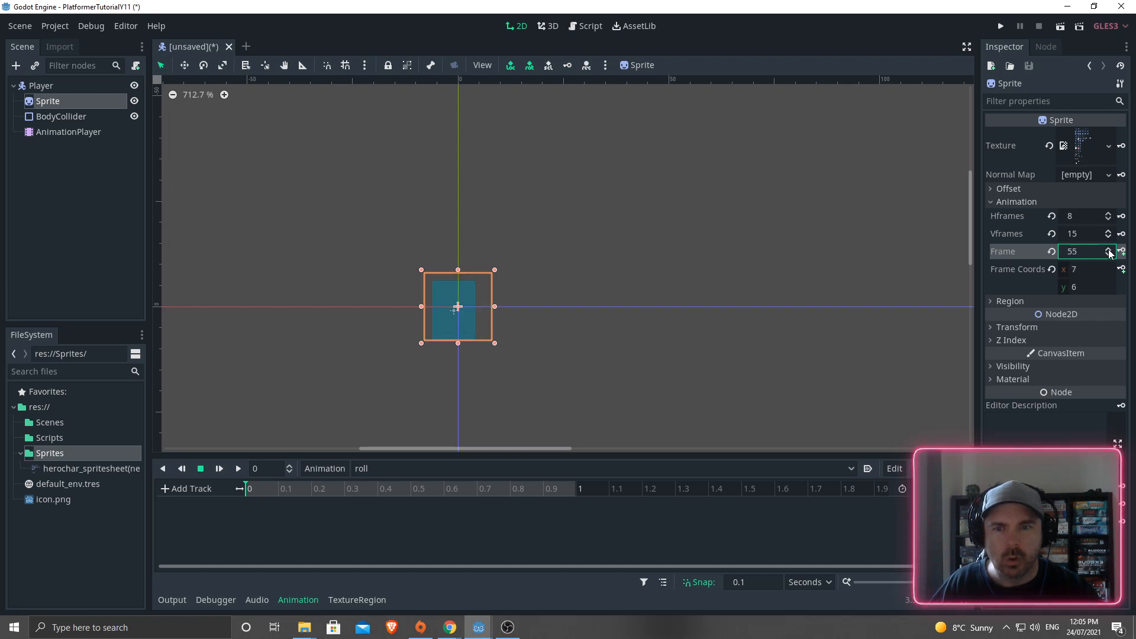
pyautogui.click(1108, 249)
pyautogui.click(1108, 249)
pyautogui.click(1108, 249)
pyautogui.click(1108, 249)
pyautogui.click(1109, 249)
pyautogui.click(1108, 249)
pyautogui.click(1108, 249)
pyautogui.click(1109, 249)
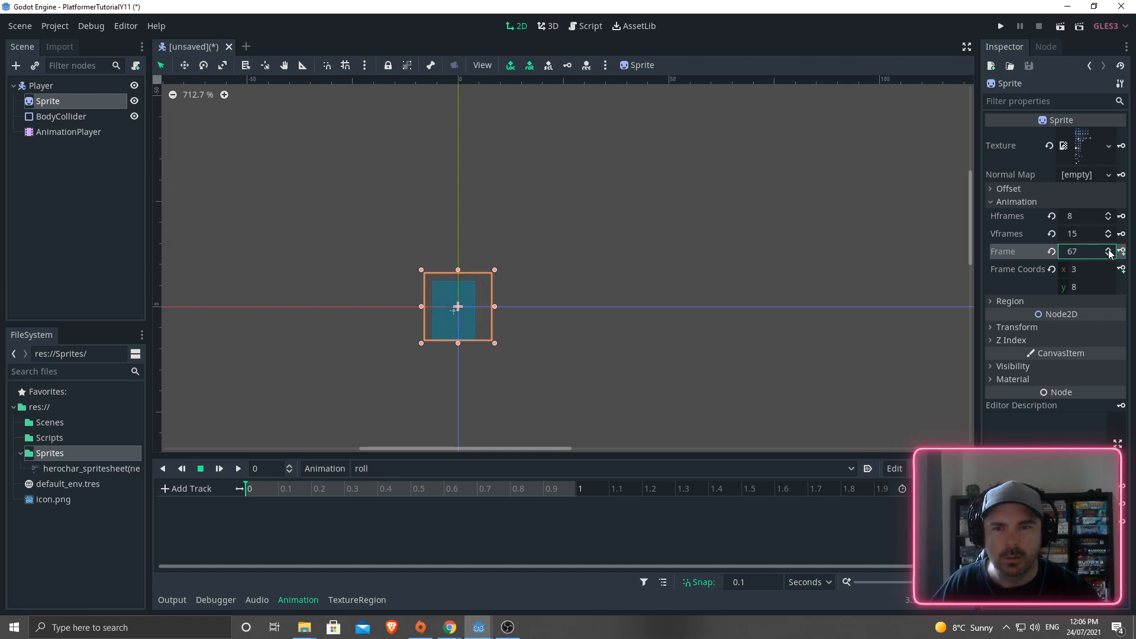
pyautogui.click(1109, 249)
pyautogui.click(1108, 249)
pyautogui.click(1109, 249)
pyautogui.click(1108, 249)
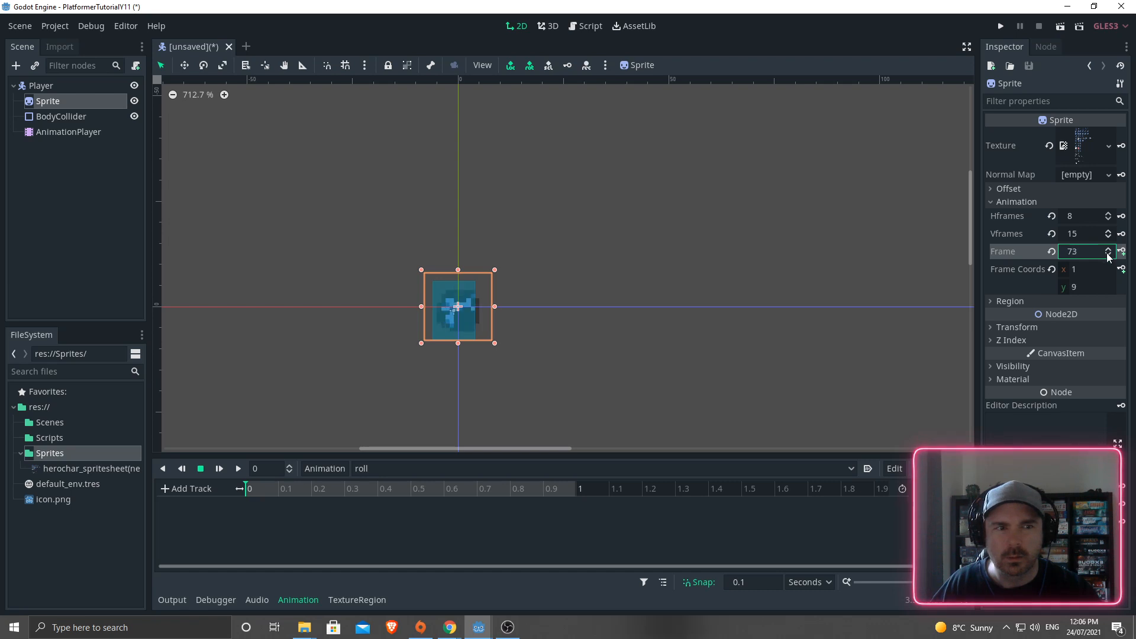
# - Key roll frames 72, 73 and 74 at 0, 0.1 and 0.2 s, then play it
pyautogui.click(1121, 252)
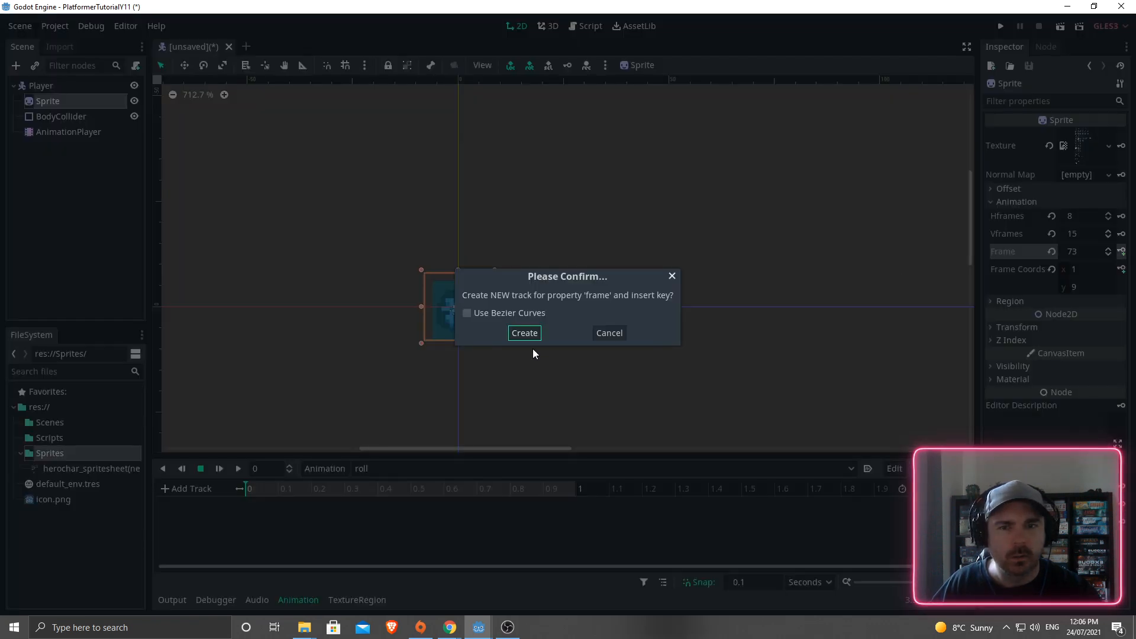
pyautogui.click(536, 335)
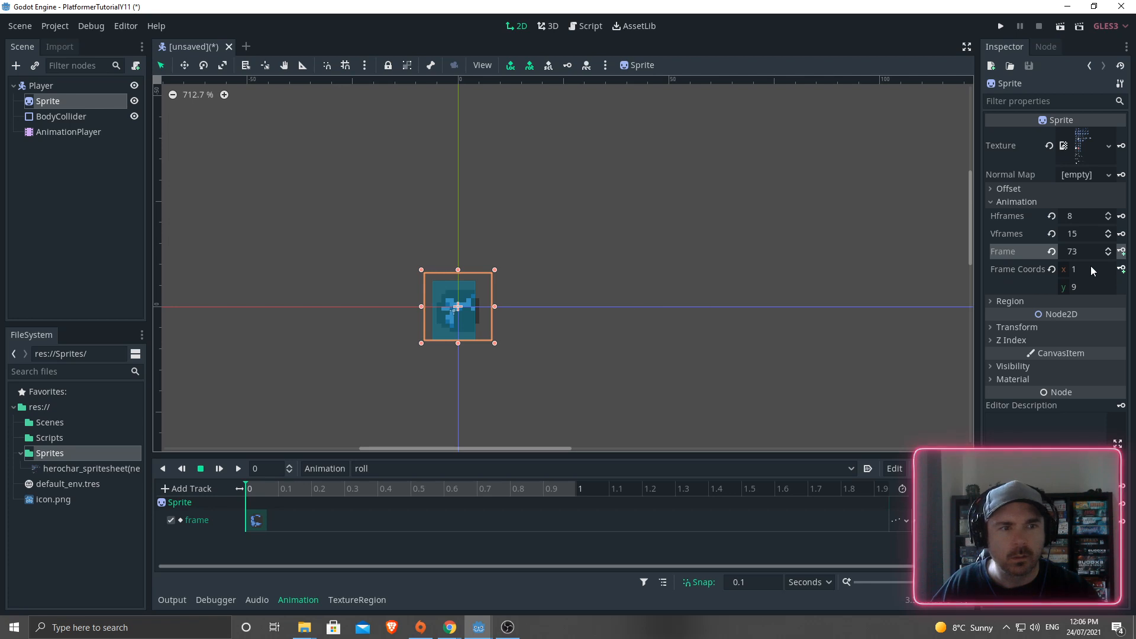
pyautogui.click(1121, 251)
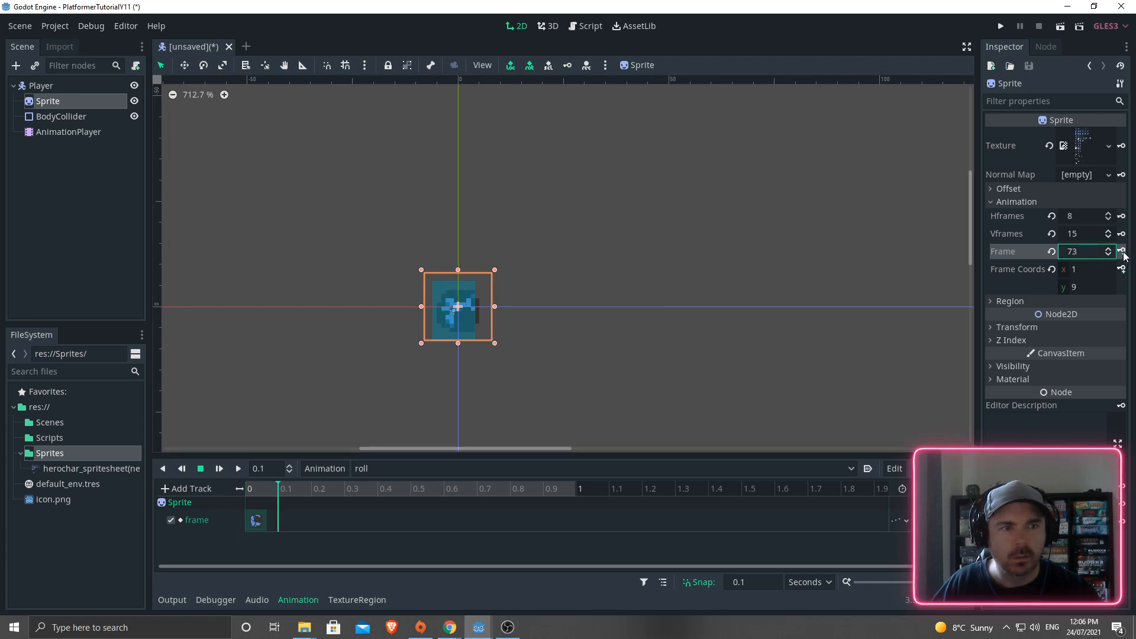
pyautogui.click(1121, 251)
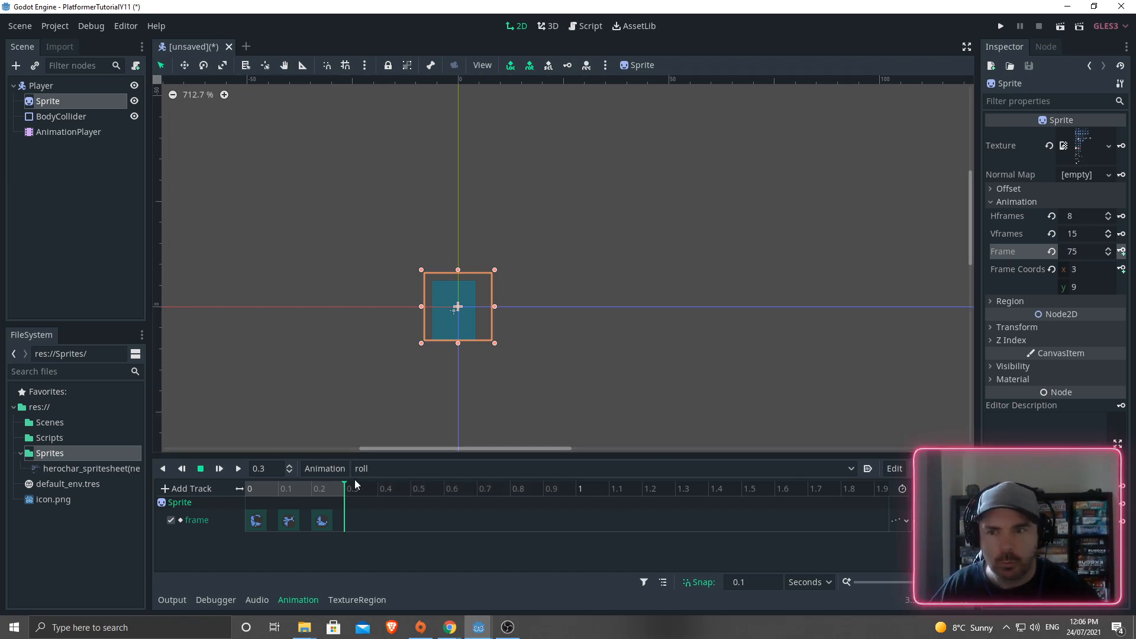
pyautogui.click(238, 468)
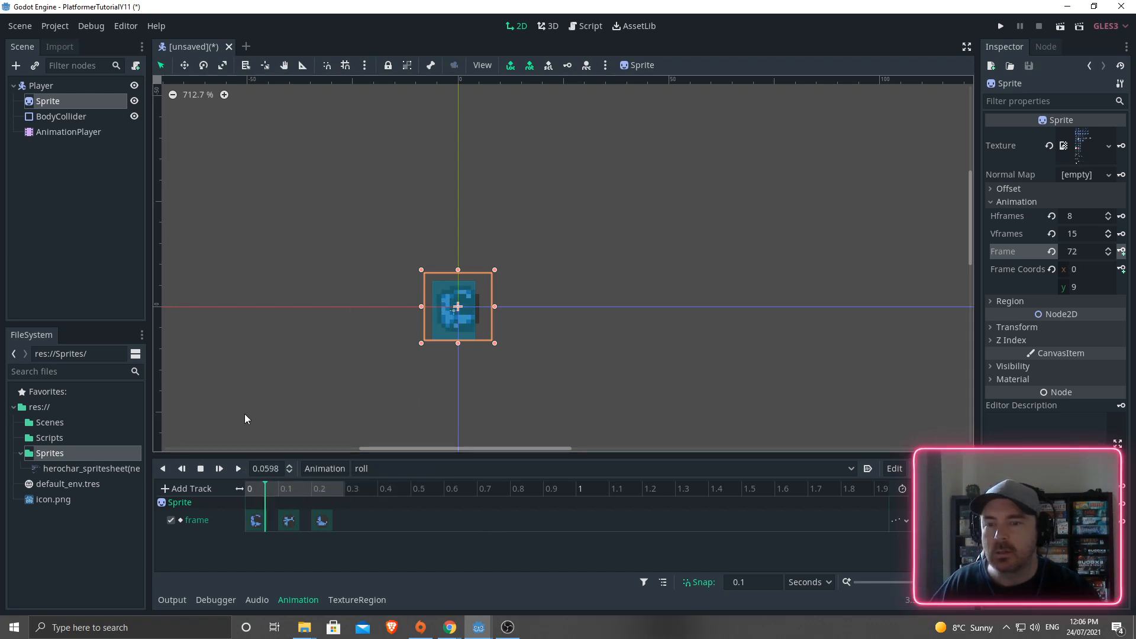
pyautogui.click(49, 87)
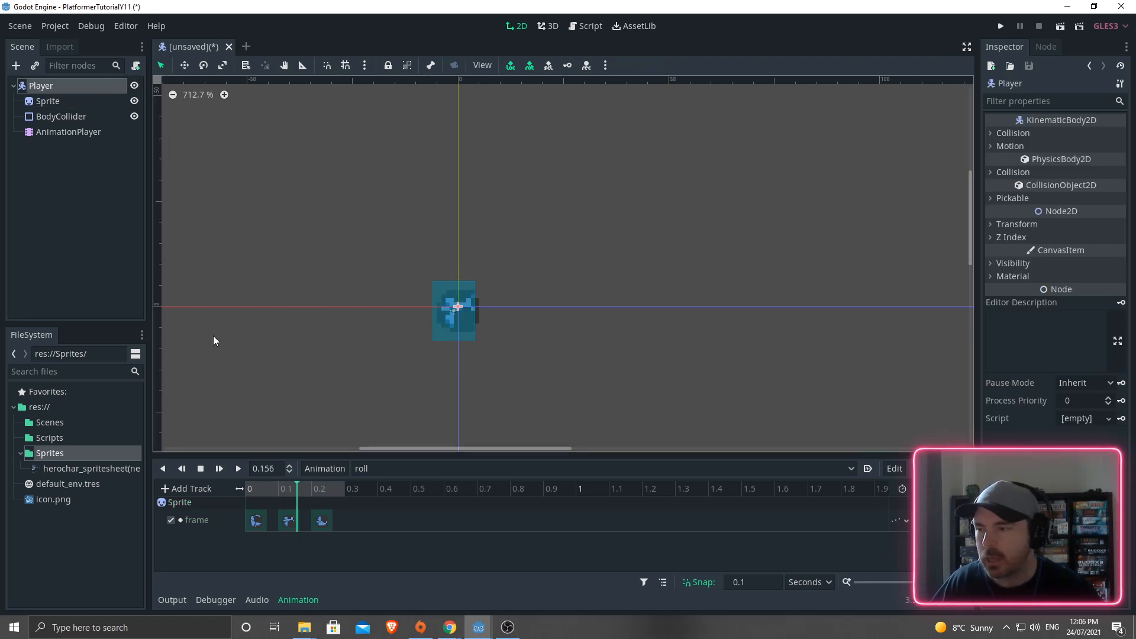
# - Save the Player scene as Player.tscn in the Scenes folder
pyautogui.hotkey('ctrl', 's')
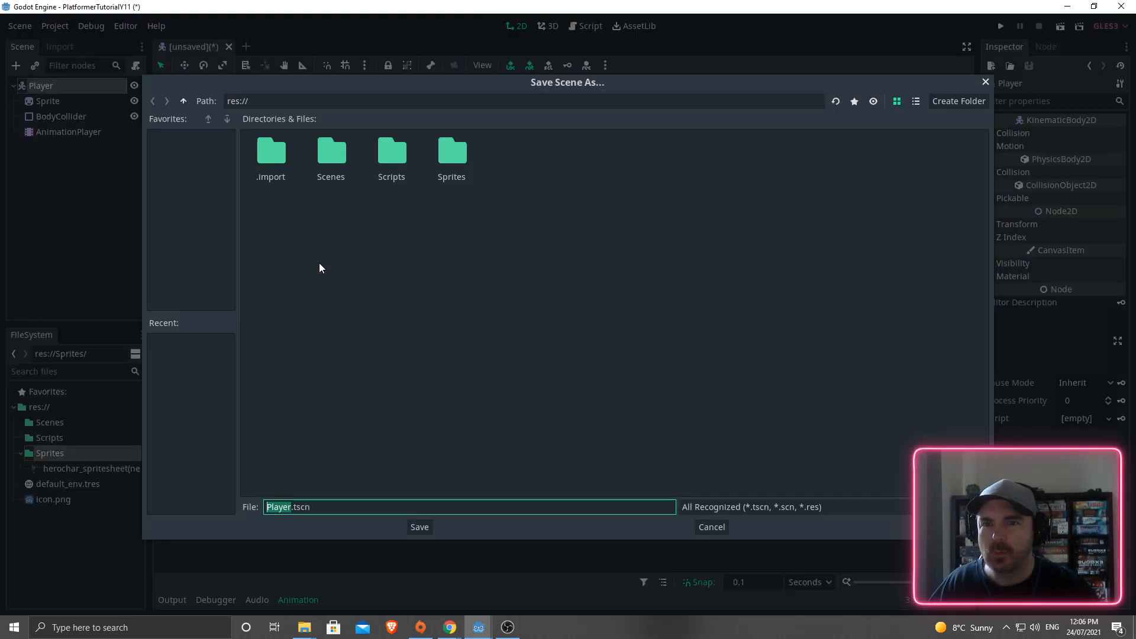
pyautogui.doubleClick(333, 157)
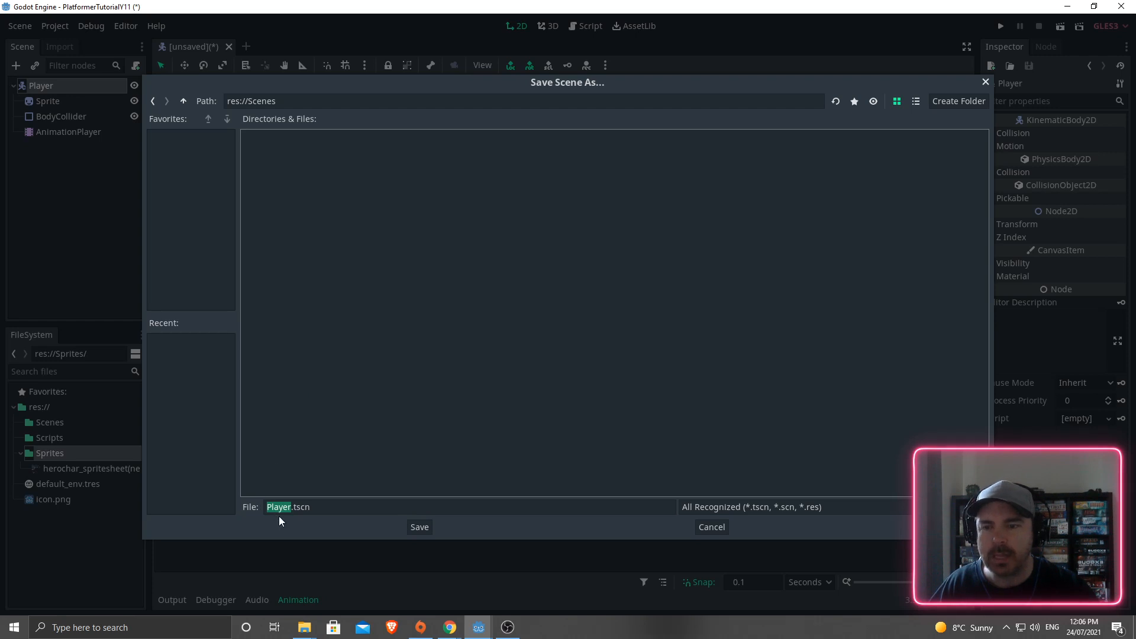
pyautogui.click(419, 527)
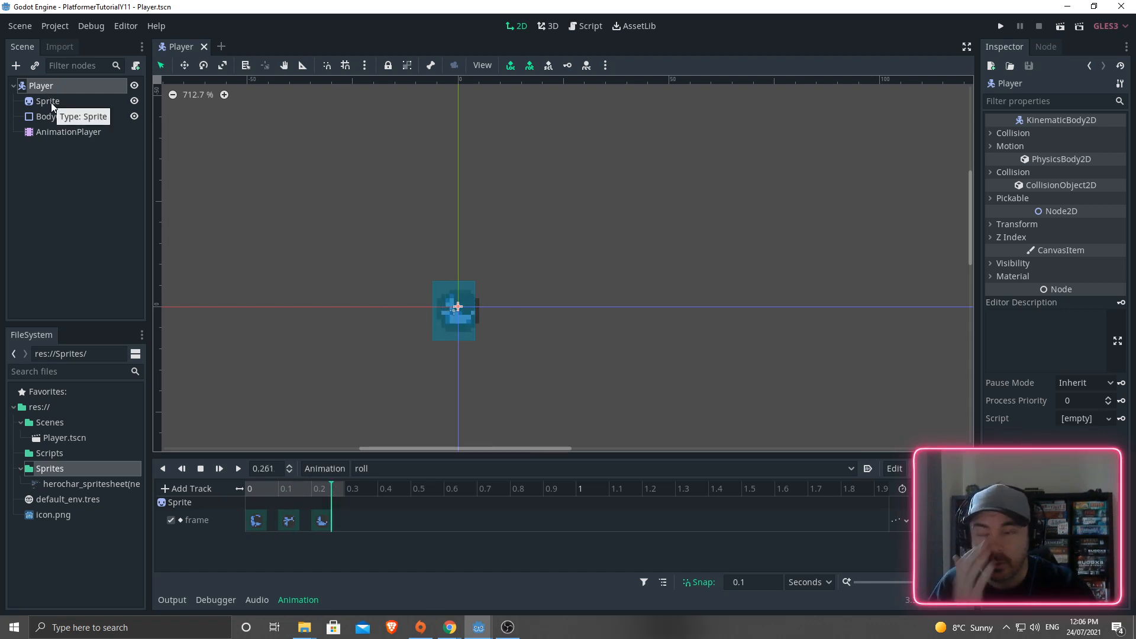
pyautogui.click(324, 468)
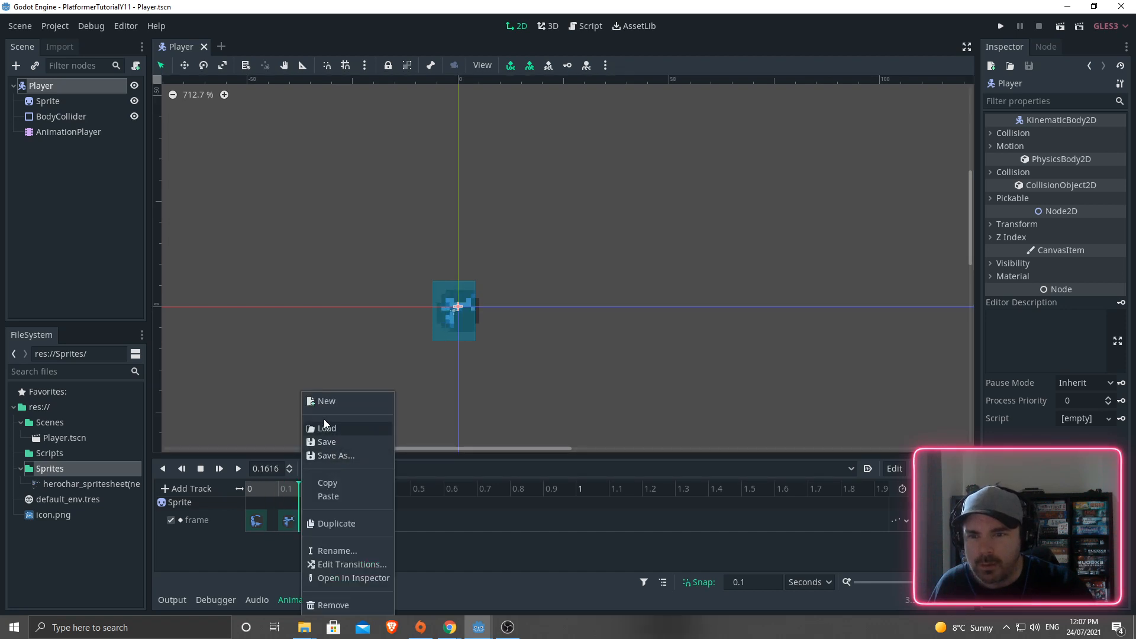
pyautogui.click(411, 470)
# - Load and preview the attack, fall, idle and jump animations in turn
pyautogui.click(386, 486)
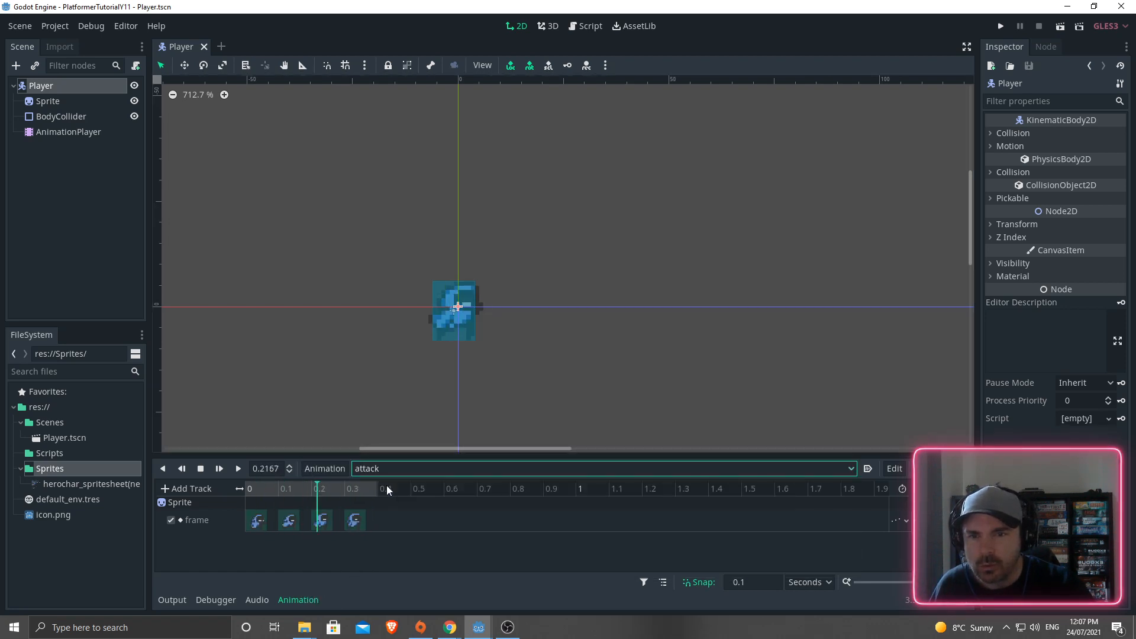
pyautogui.click(386, 468)
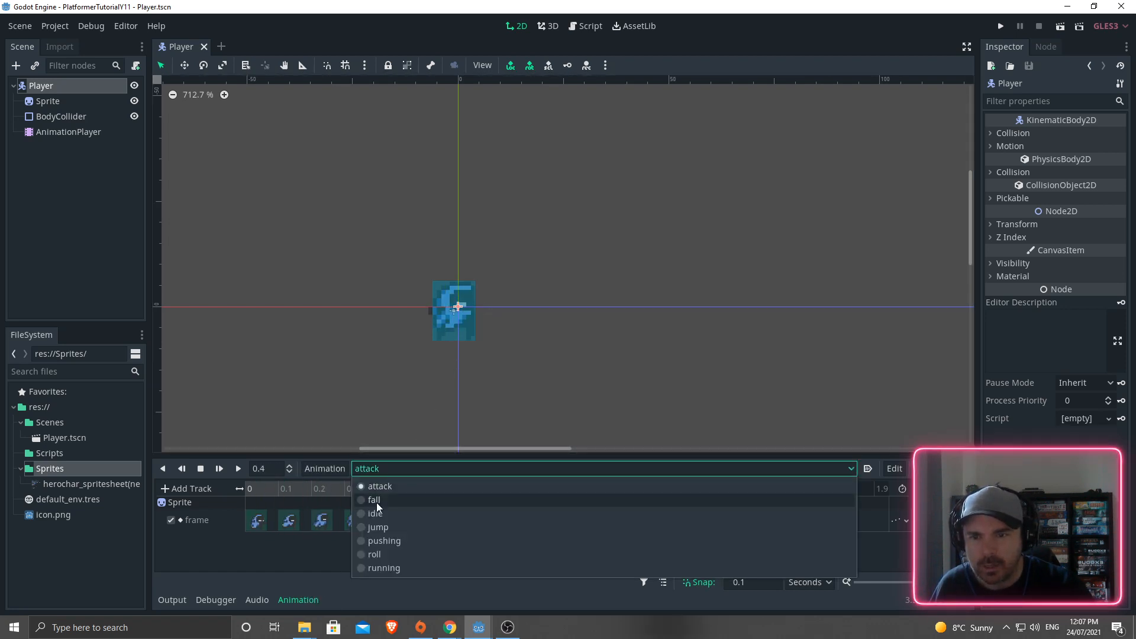
pyautogui.click(376, 502)
pyautogui.click(393, 467)
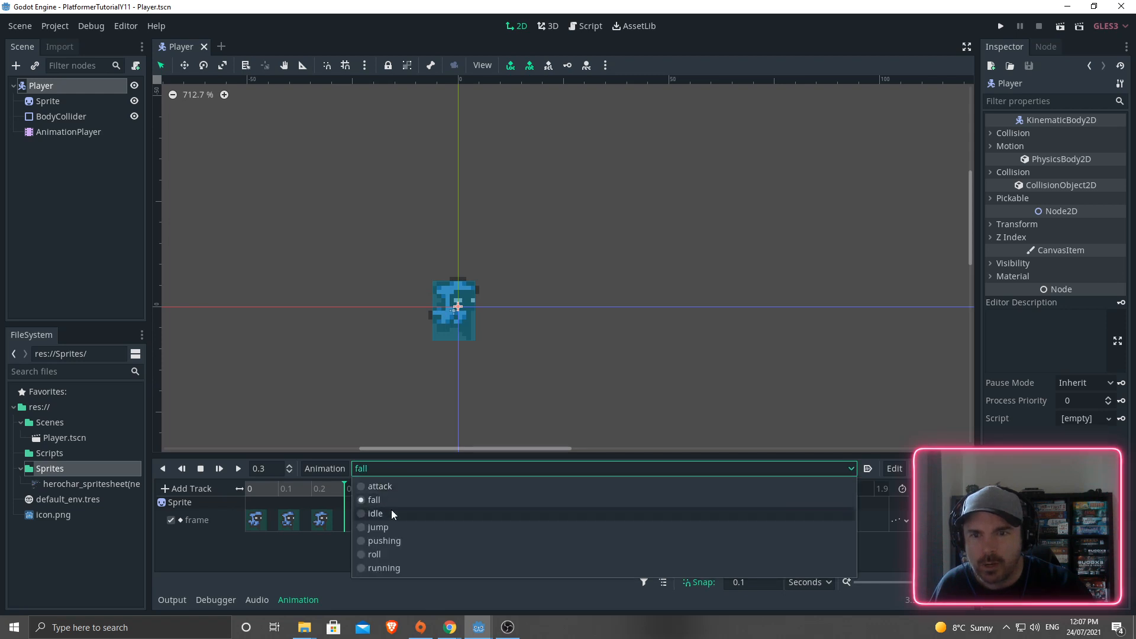
pyautogui.click(392, 512)
pyautogui.click(400, 470)
pyautogui.click(391, 526)
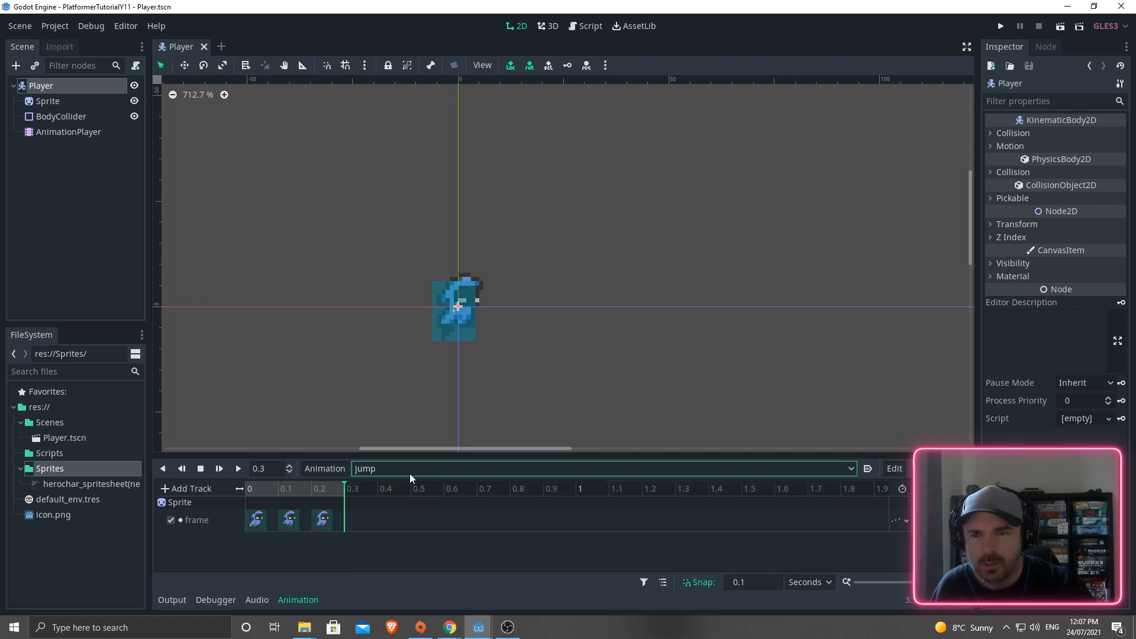
# - Load the pushing, roll and running animations, then return to attack
pyautogui.click(395, 470)
pyautogui.click(385, 540)
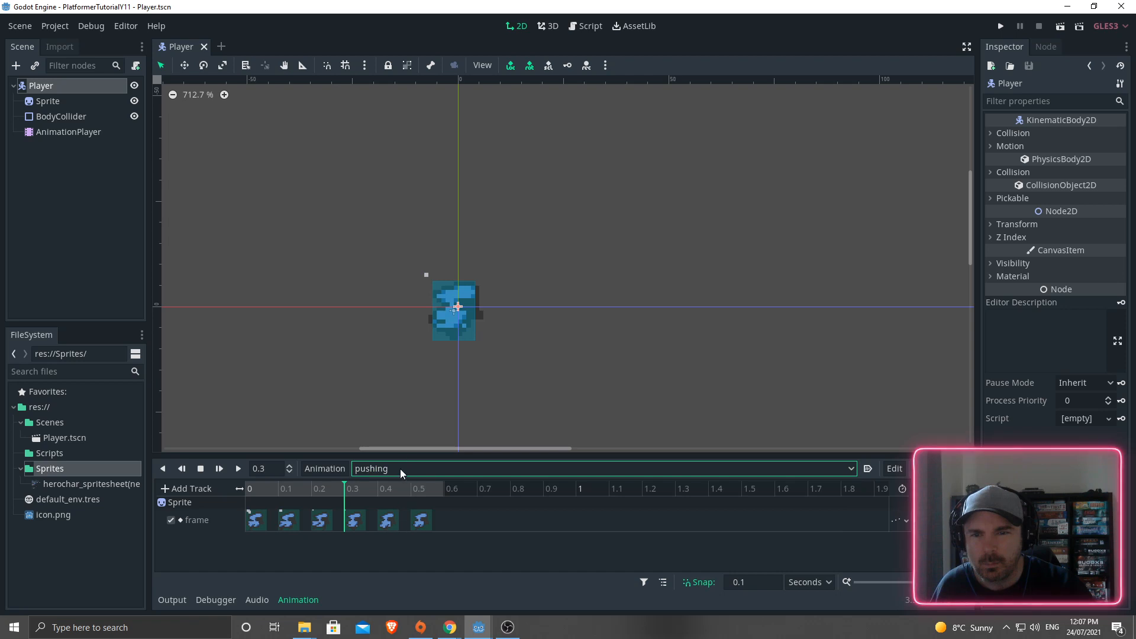
pyautogui.click(399, 470)
pyautogui.click(376, 555)
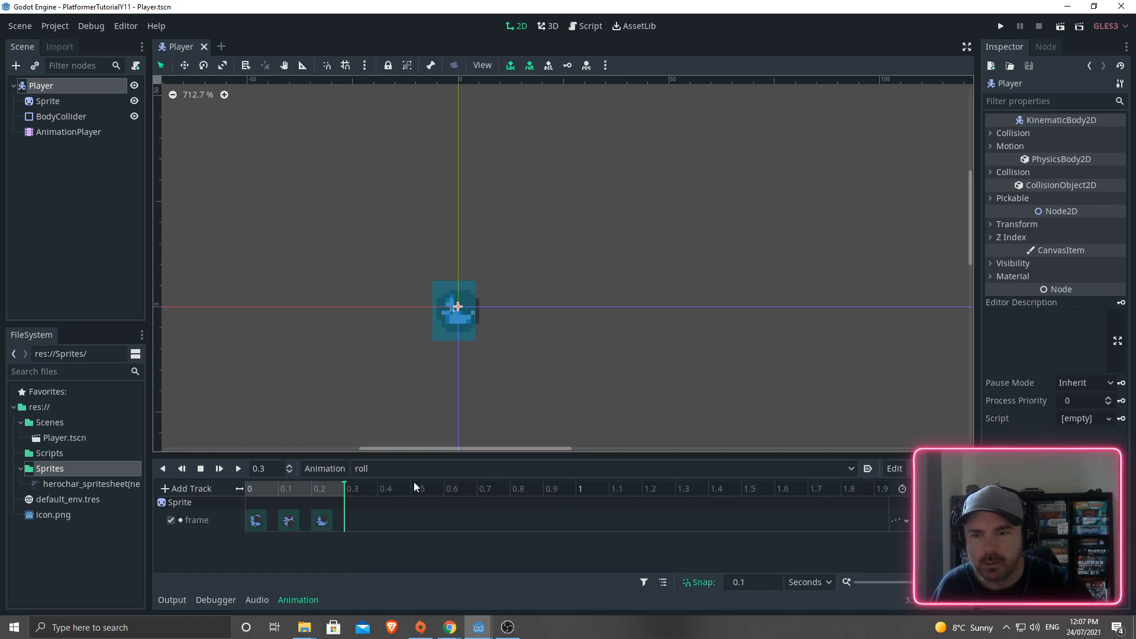
pyautogui.click(381, 469)
pyautogui.click(375, 565)
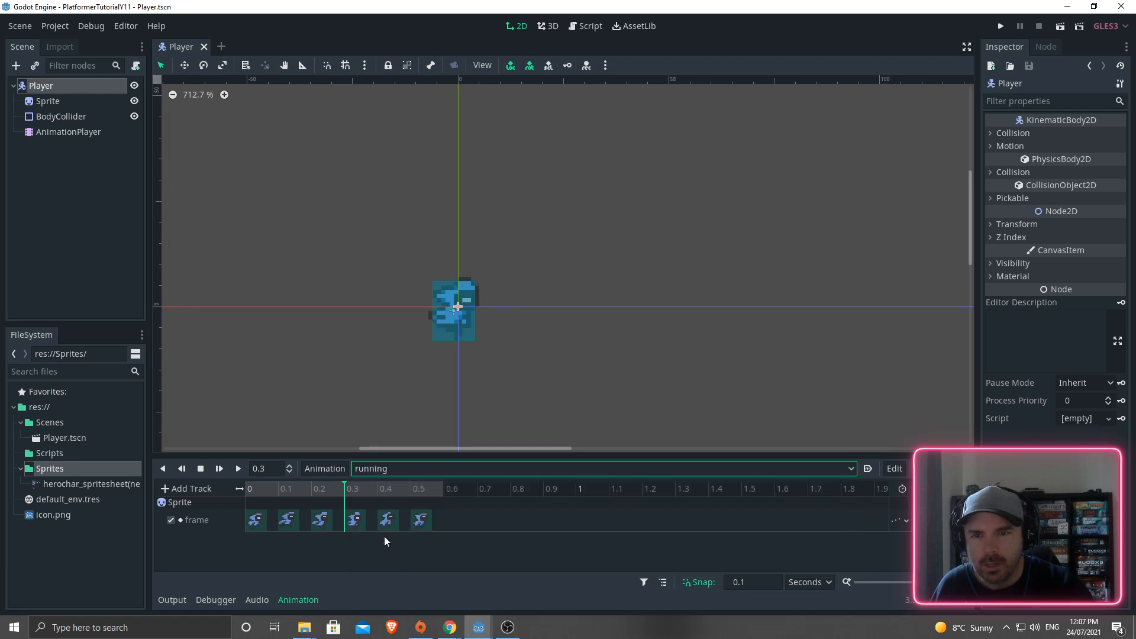
pyautogui.click(396, 467)
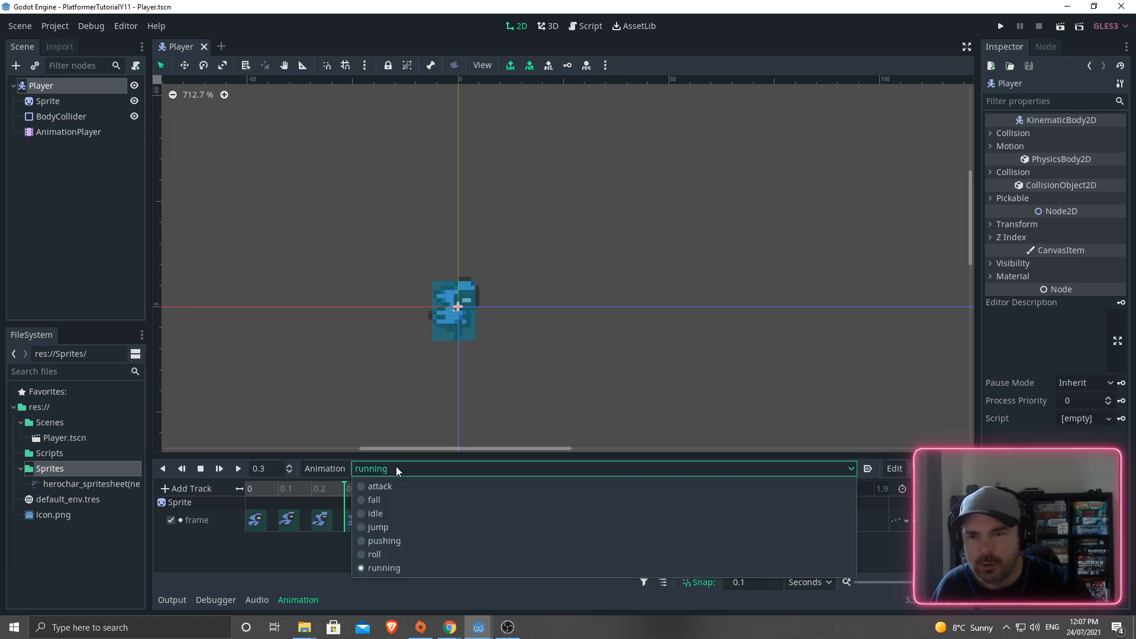
pyautogui.click(369, 487)
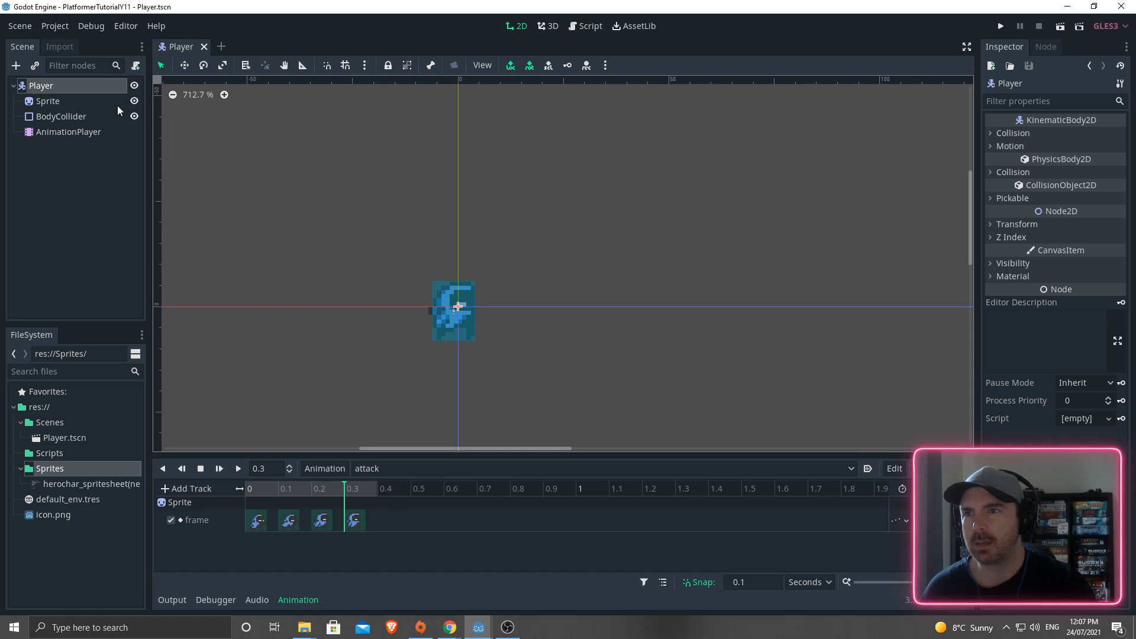
# - Attach a new res://Scenes/Player.gd script to Player using the No Comments template
pyautogui.click(135, 67)
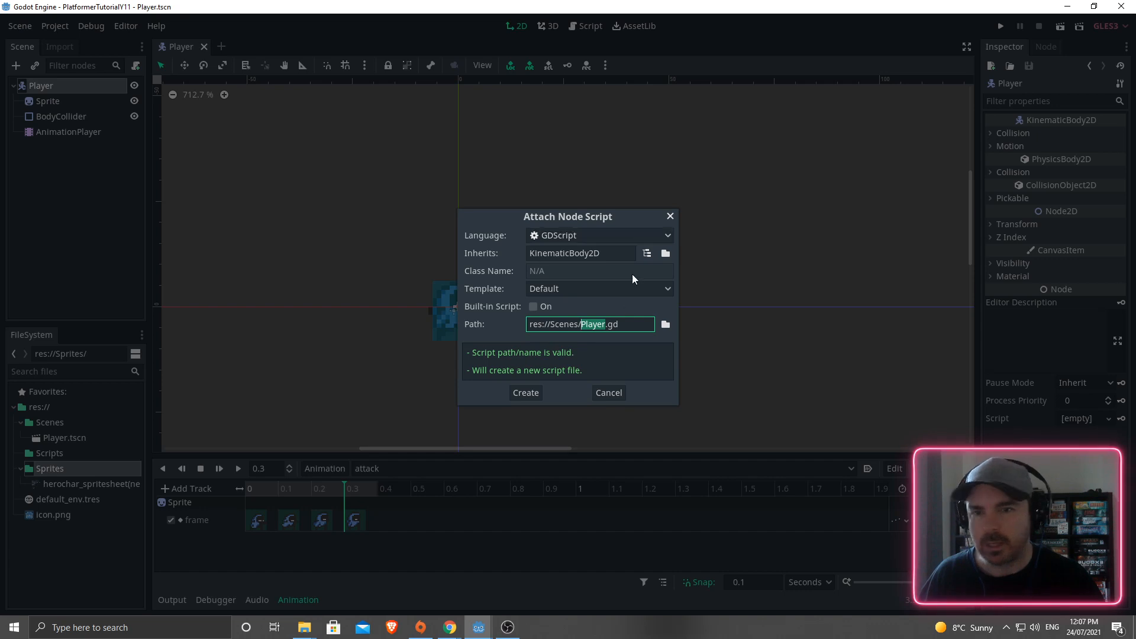
pyautogui.click(563, 290)
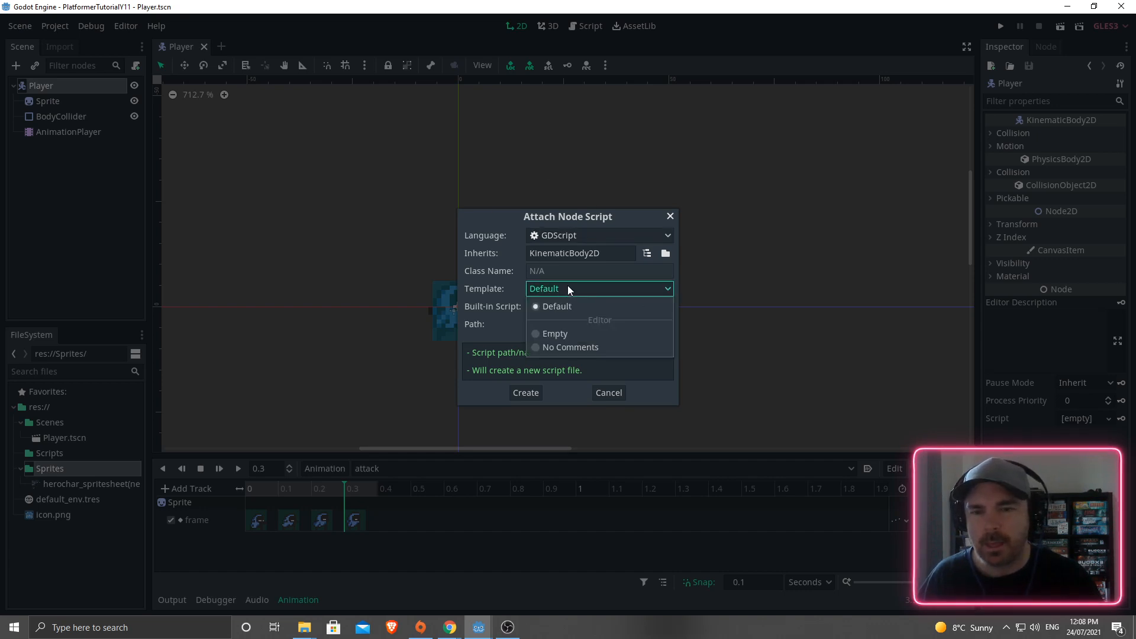
pyautogui.click(537, 347)
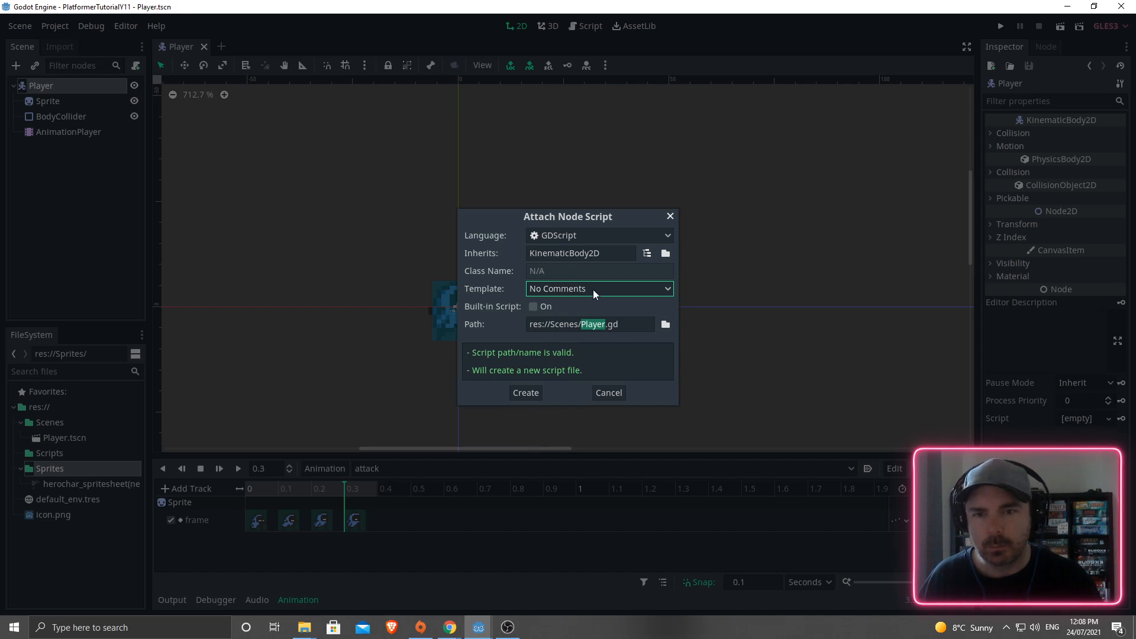
pyautogui.click(524, 391)
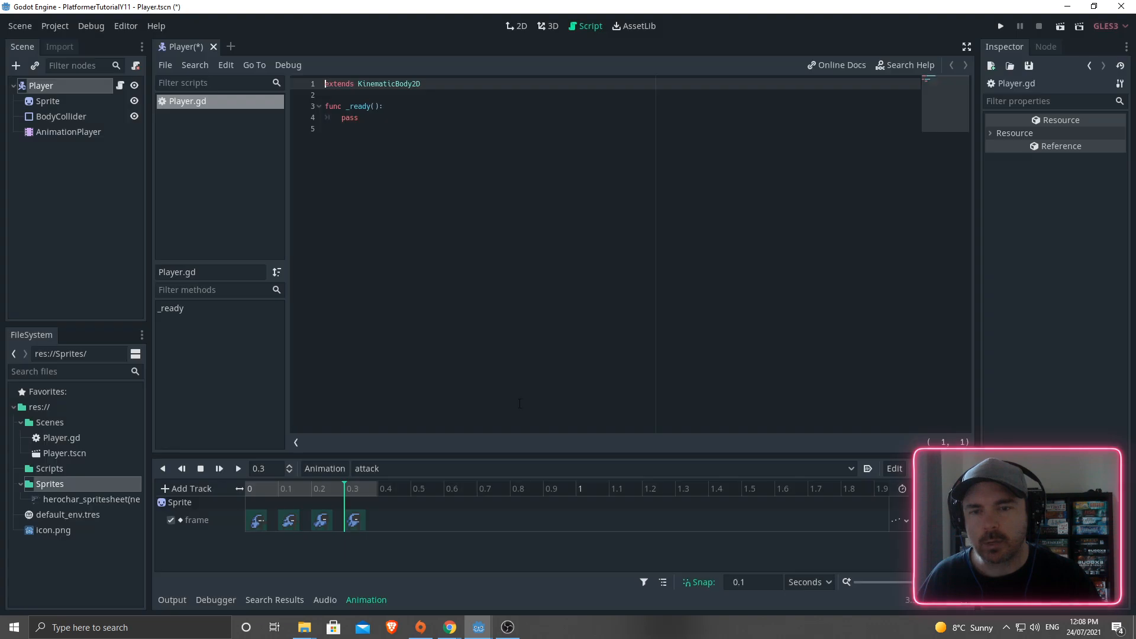
# - Add the line $AnimationPlayer.play("idle") inside _ready, above pass
pyautogui.click(404, 107)
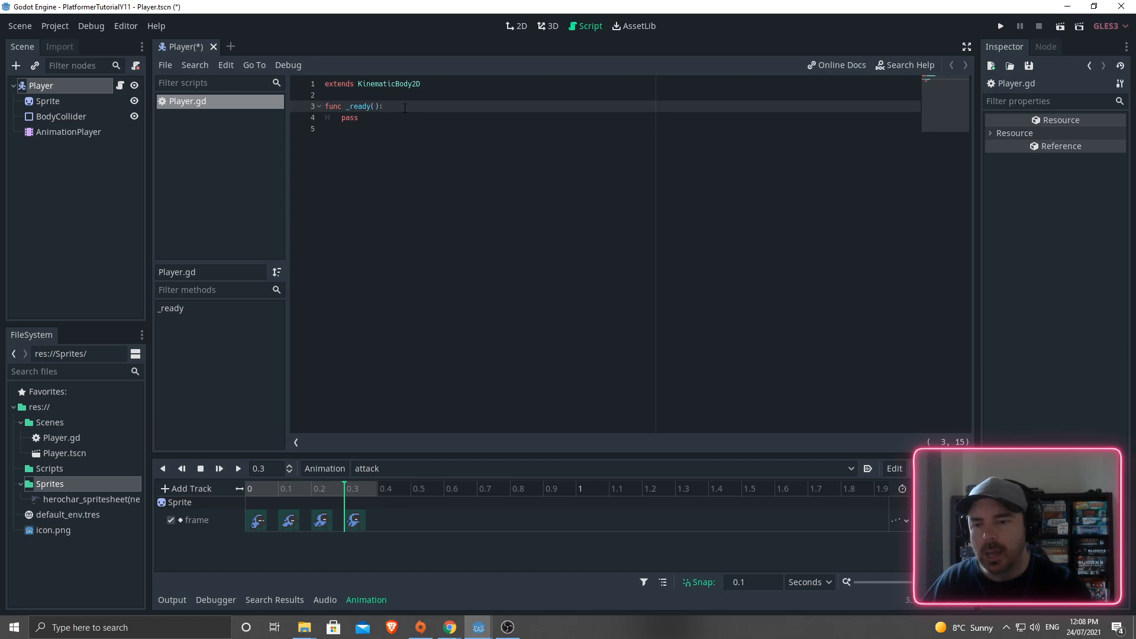
pyautogui.press('Return')
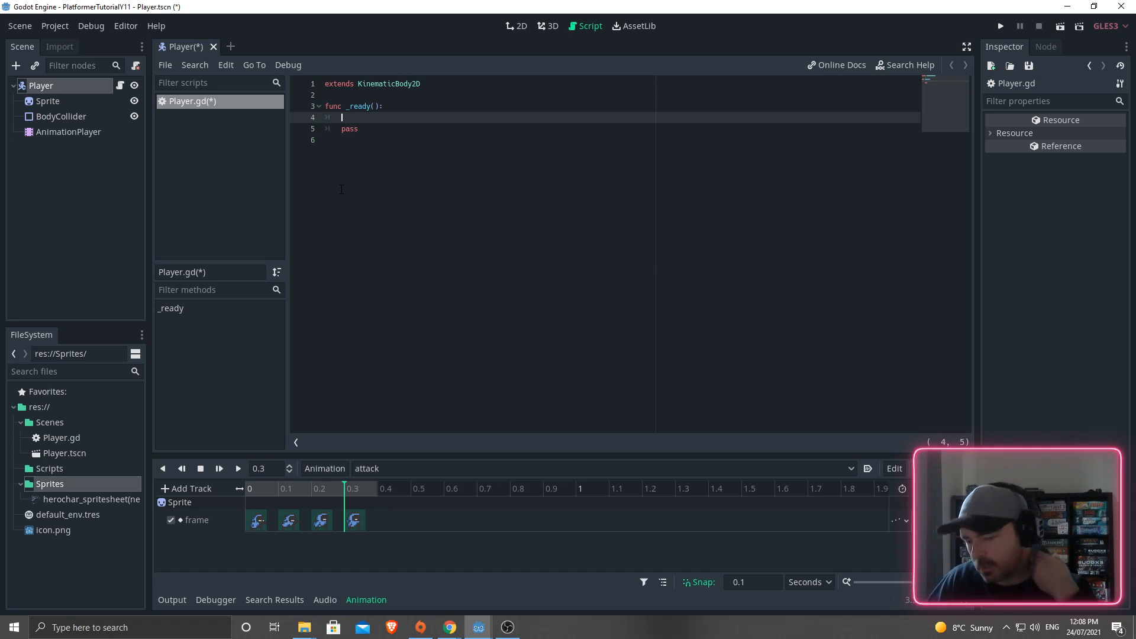
pyautogui.write('$')
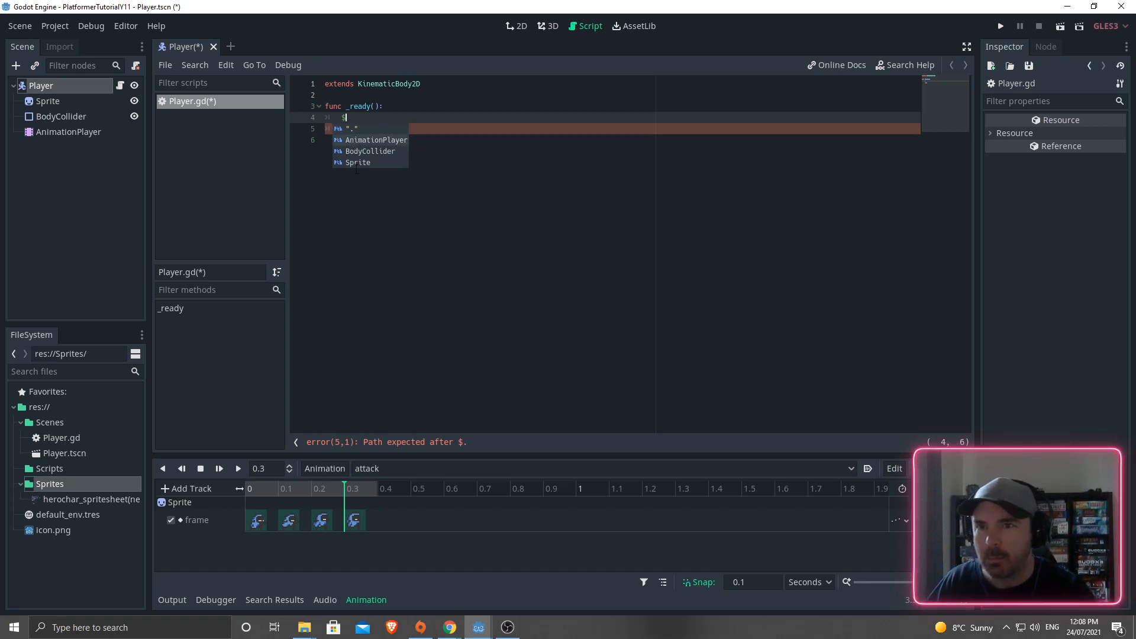
pyautogui.press('Return')
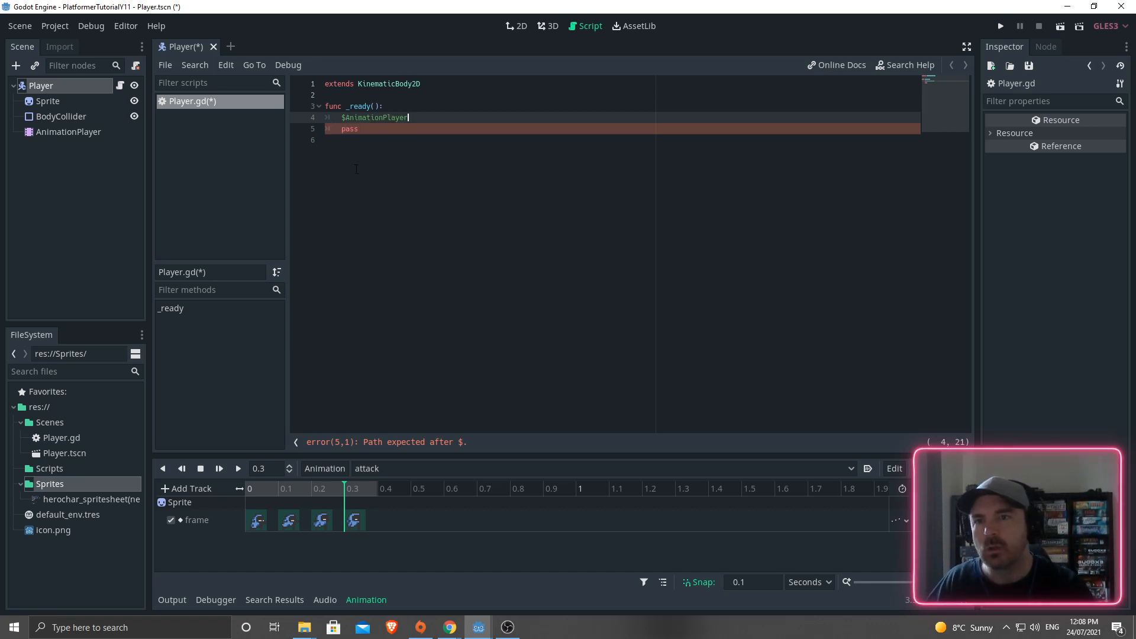
pyautogui.write('.')
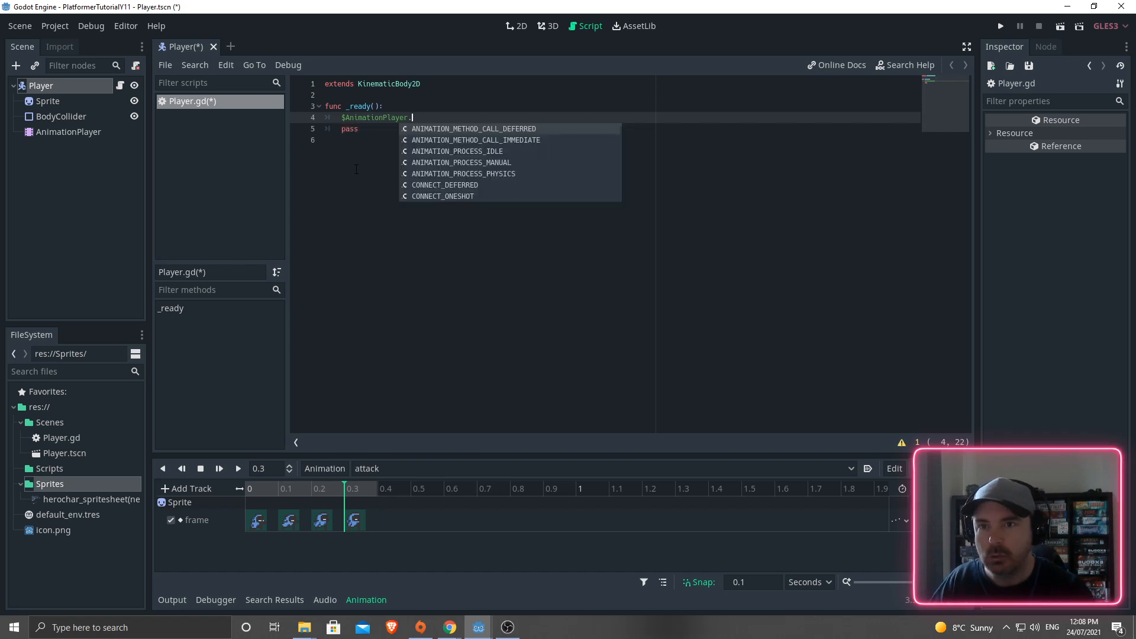
pyautogui.write('play')
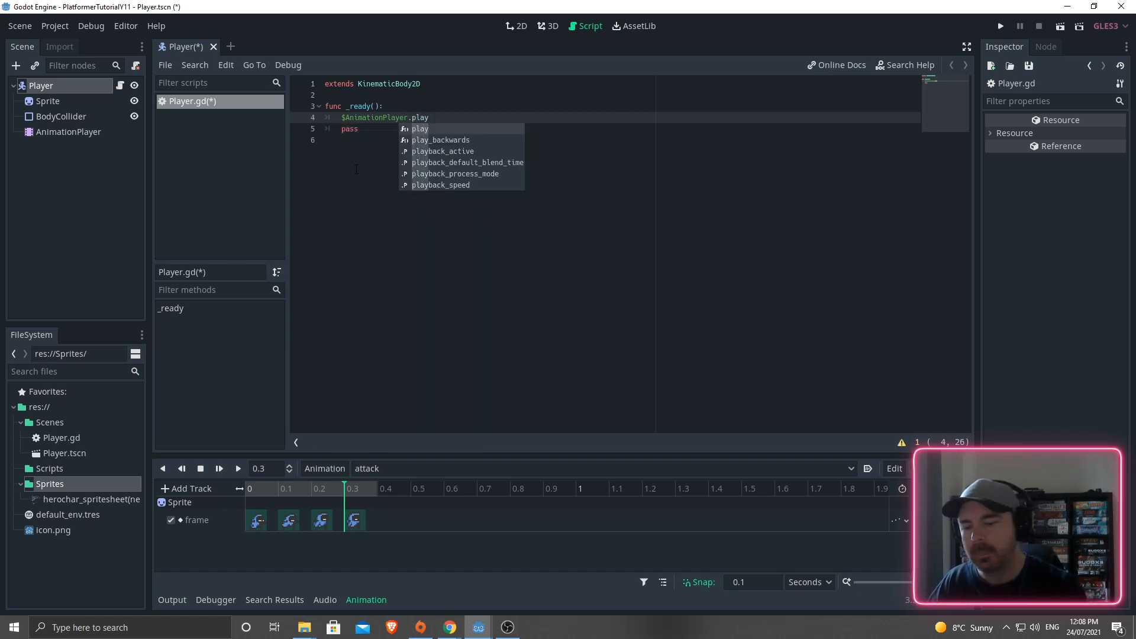
pyautogui.press('Return')
pyautogui.press('Down')
pyautogui.press('Down')
pyautogui.press('Down')
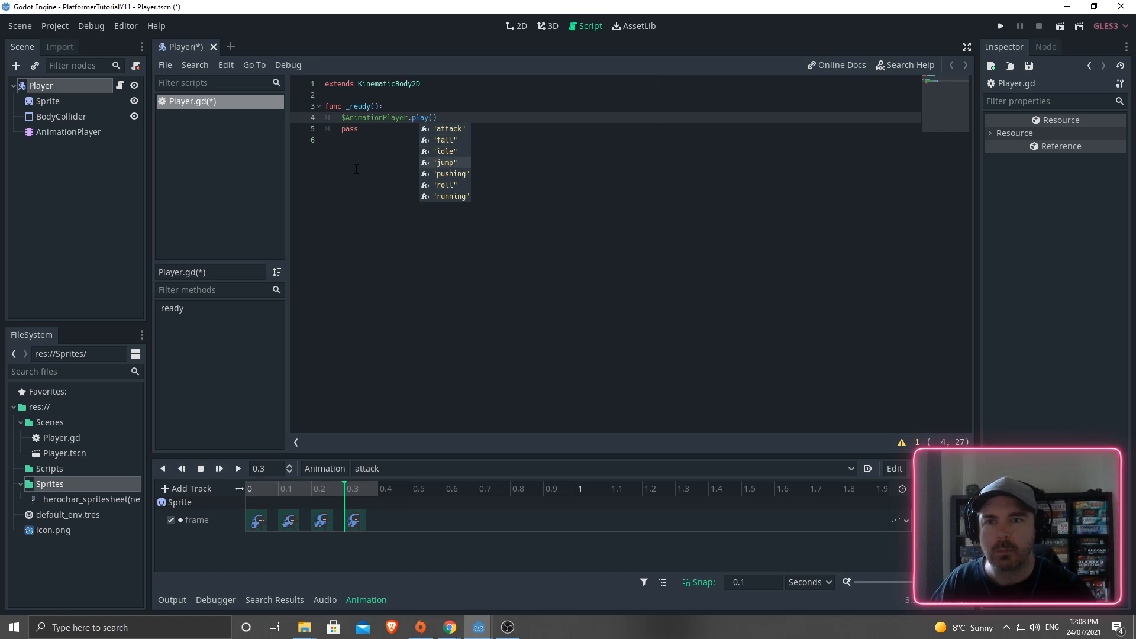
pyautogui.press('Down')
pyautogui.press('Up')
pyautogui.press('Up')
pyautogui.press('Return')
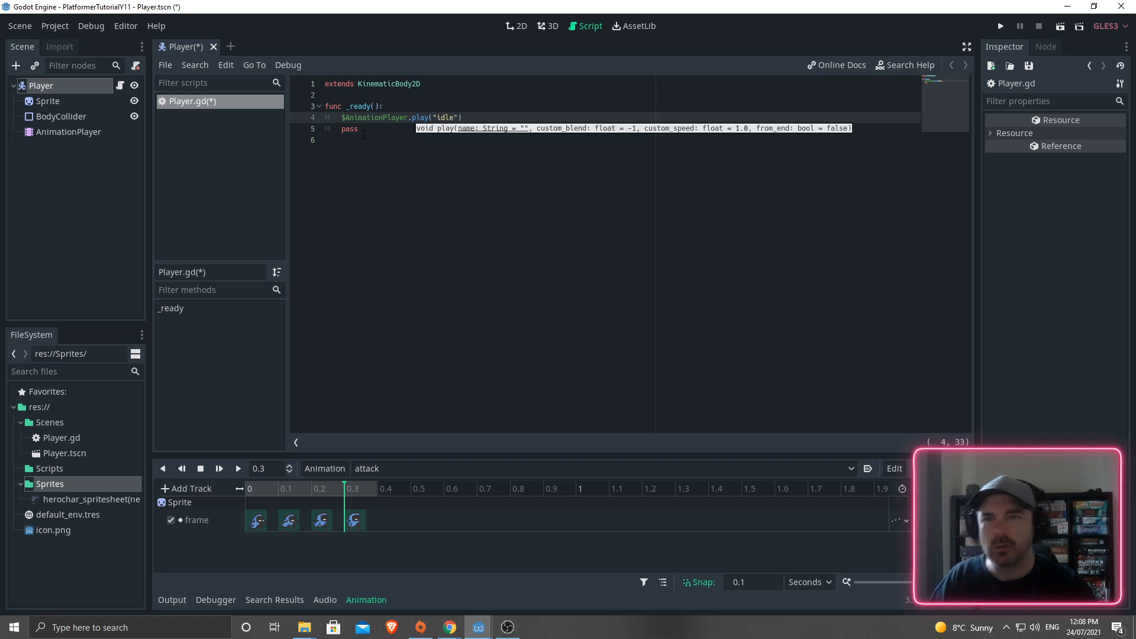
pyautogui.press('Down')
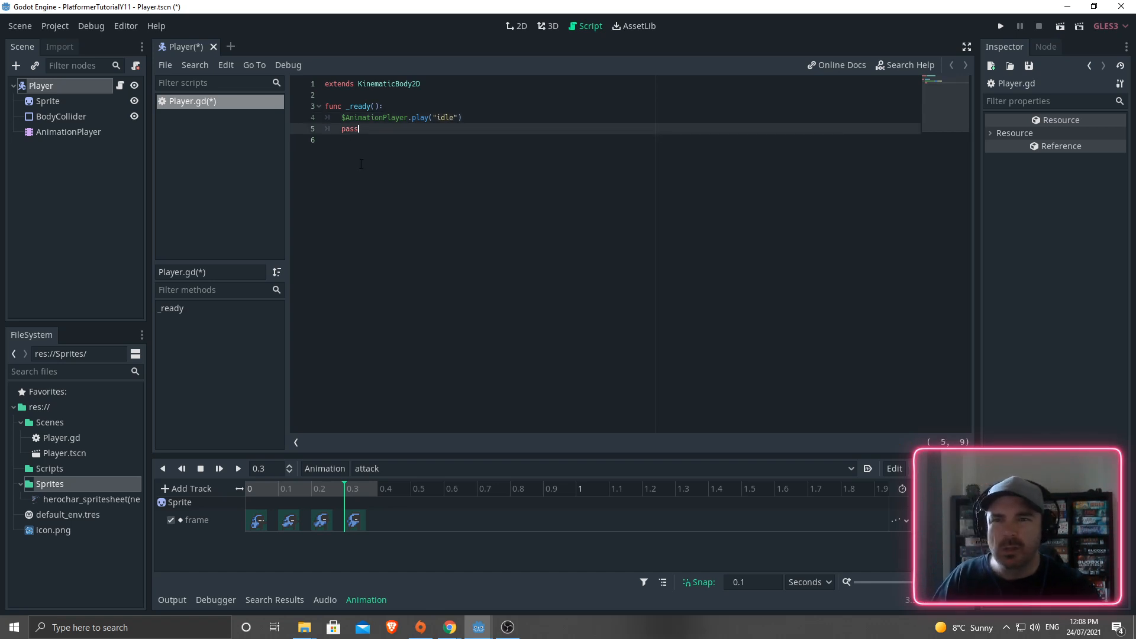
pyautogui.click(367, 117)
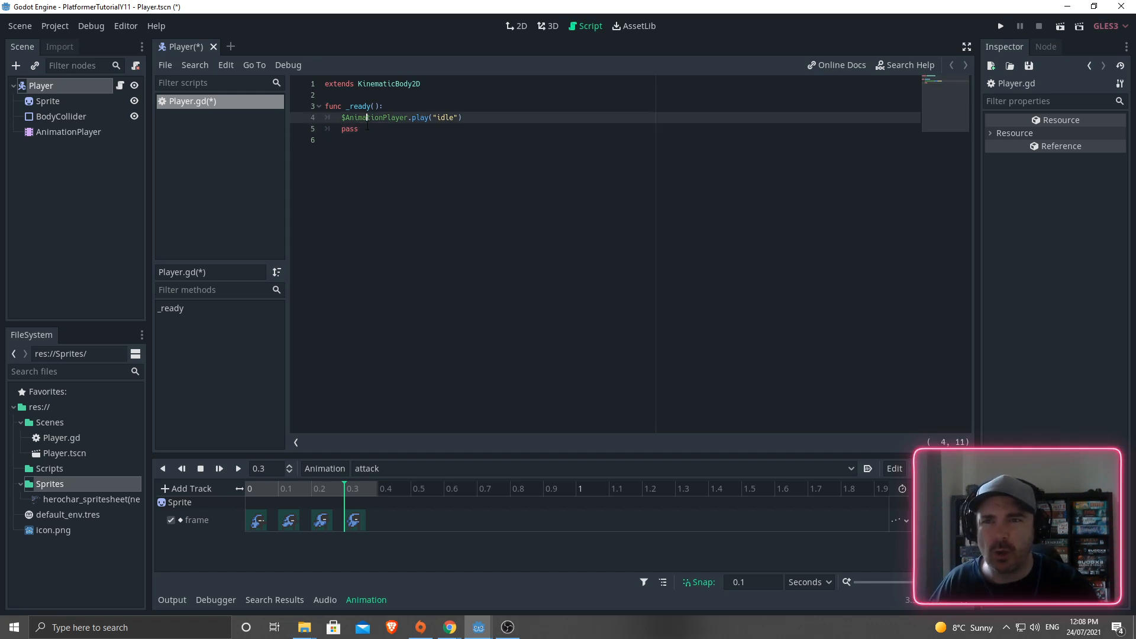
# - Open the AnimationPlayer class reference and scroll through its properties
pyautogui.keyDown('ctrl'); pyautogui.click(382, 116); pyautogui.keyUp('ctrl')
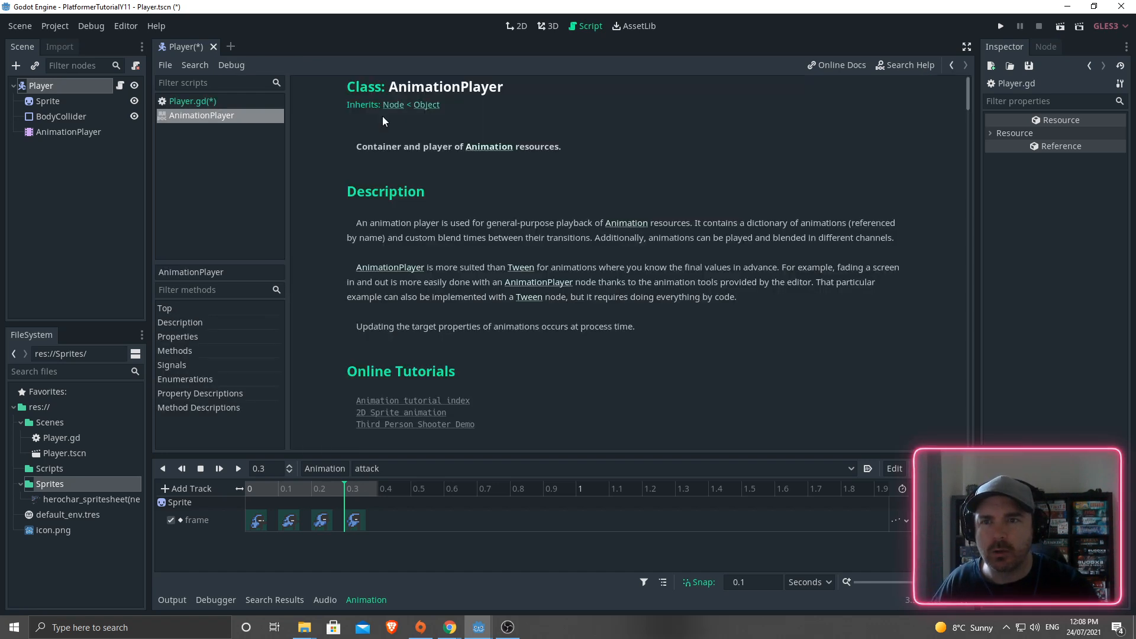
pyautogui.scroll(-5, 417, 166)
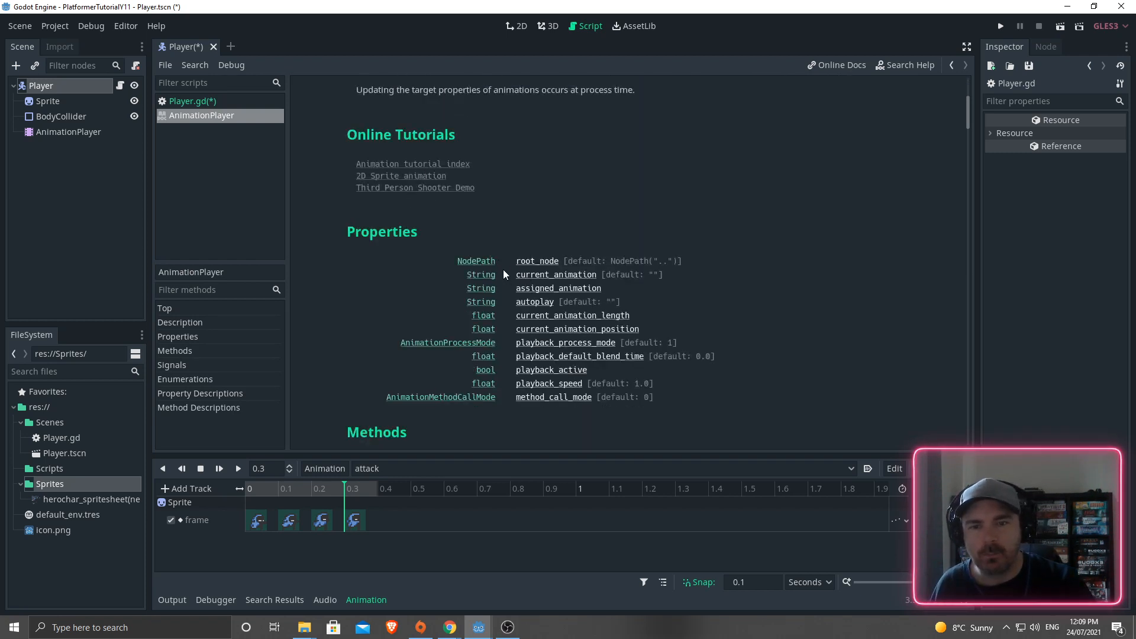
pyautogui.scroll(-2, 502, 269)
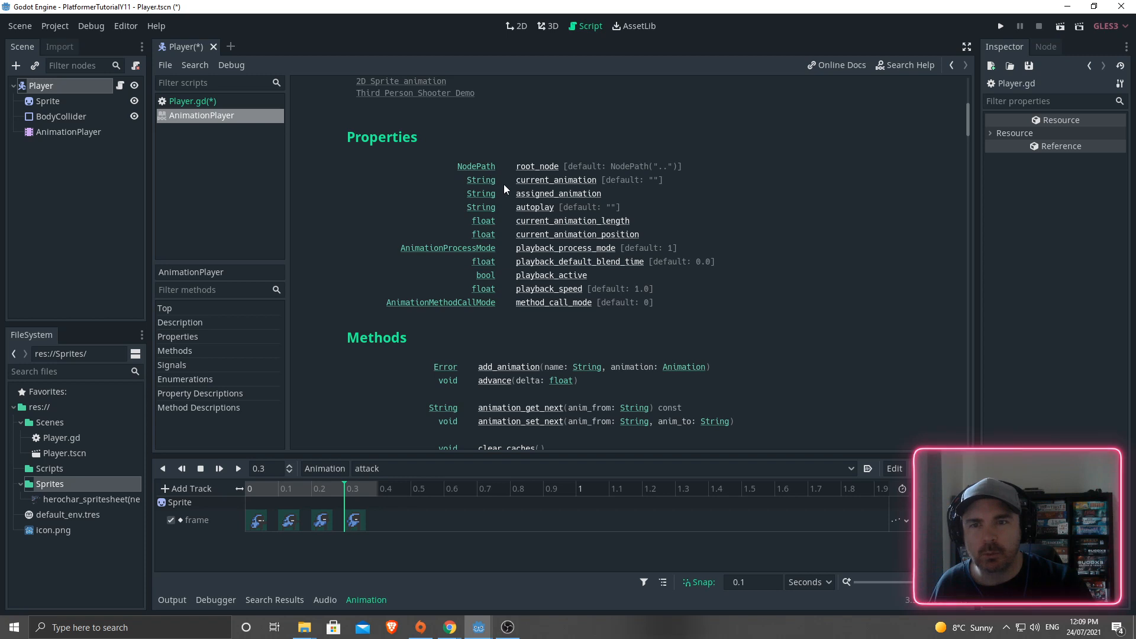
pyautogui.scroll(-3, 501, 274)
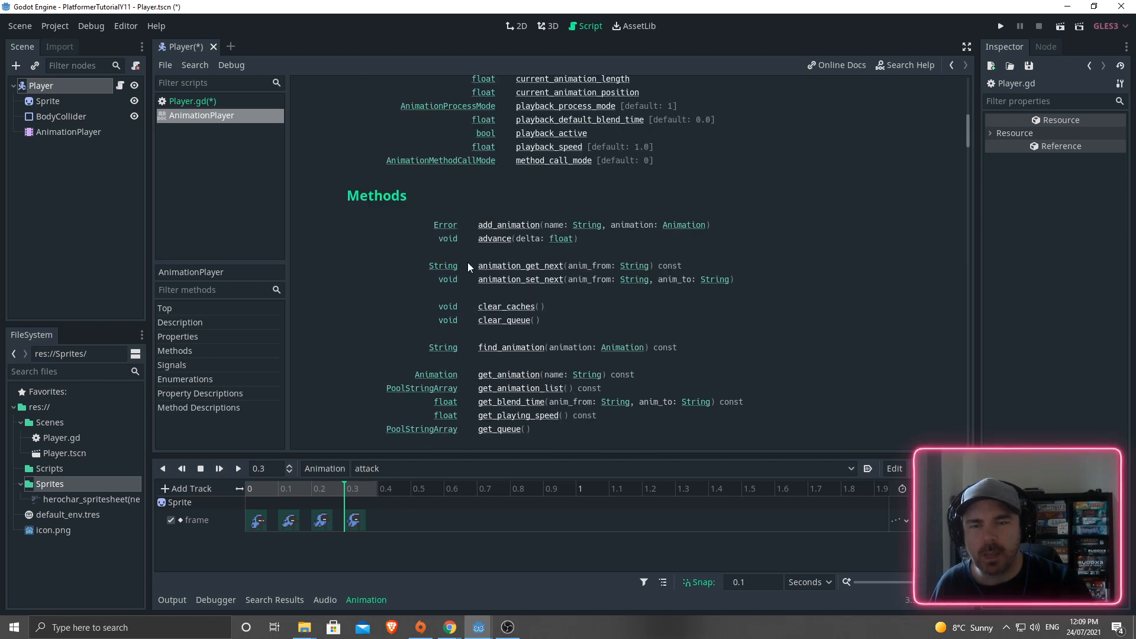
pyautogui.scroll(2, 461, 368)
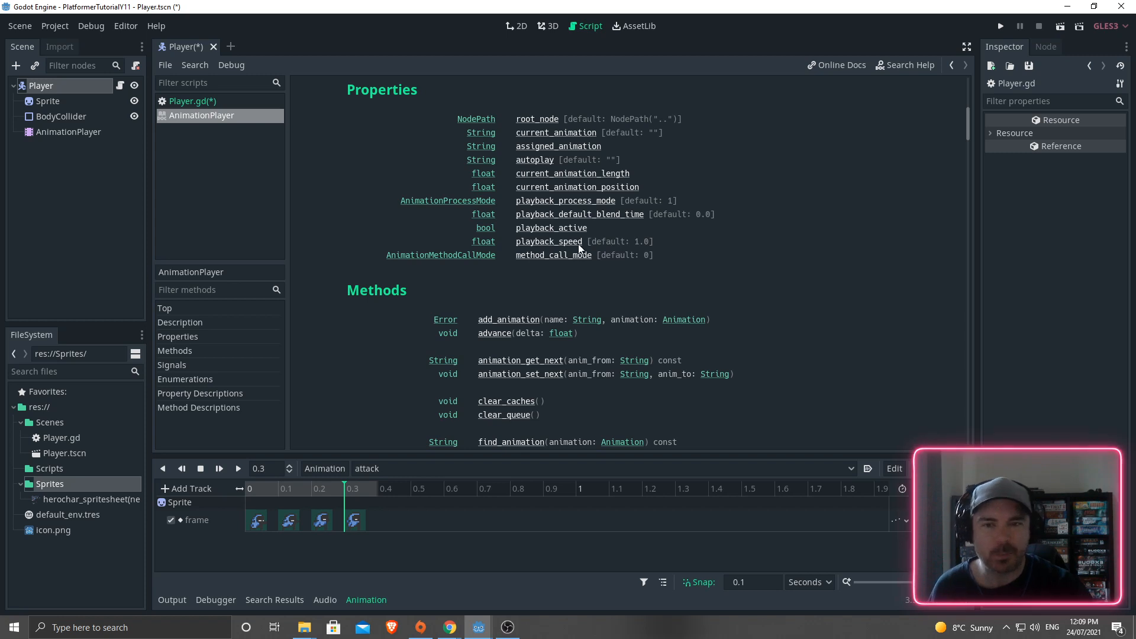
# - Scroll through the AnimationPlayer methods, then save and run the Player scene
pyautogui.scroll(-3, 577, 244)
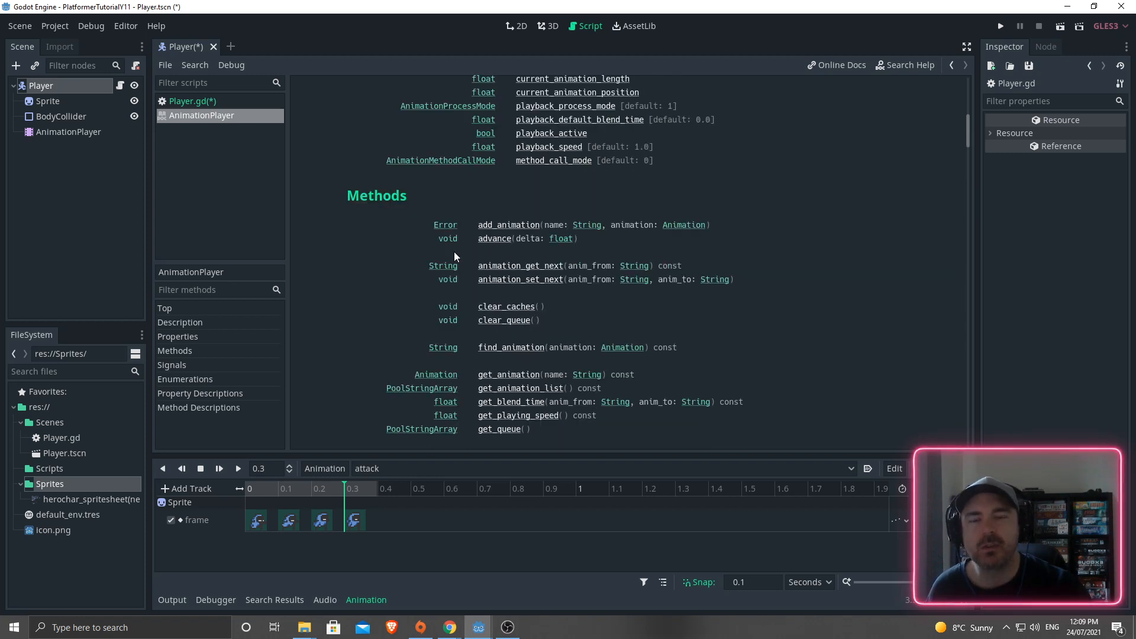
pyautogui.scroll(2, 456, 260)
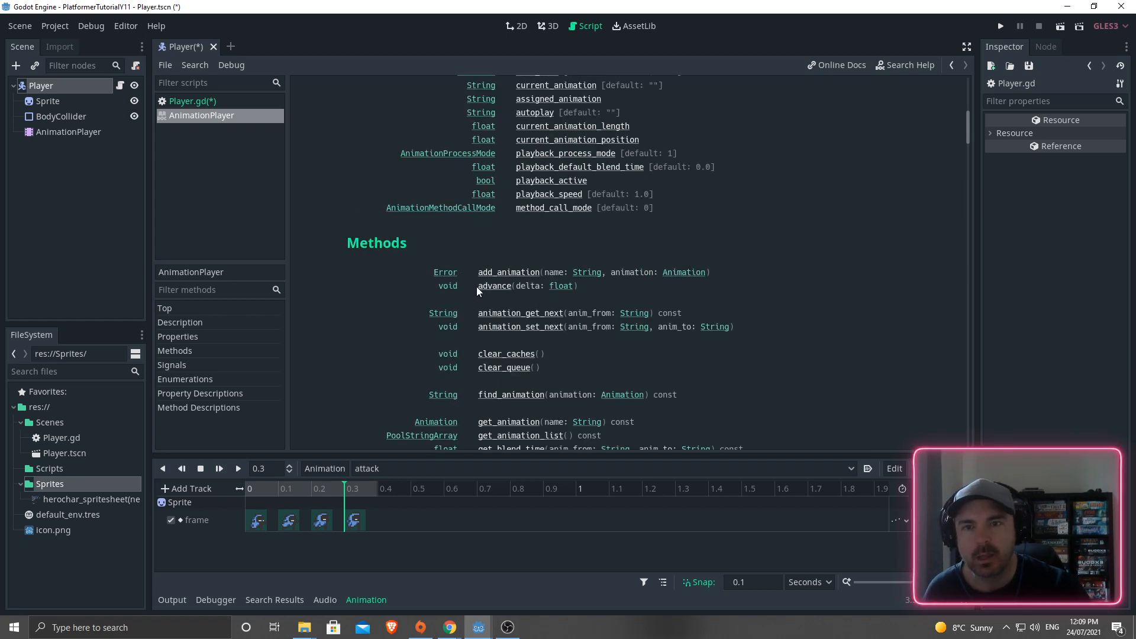
pyautogui.scroll(-3, 477, 290)
pyautogui.scroll(-3, 483, 402)
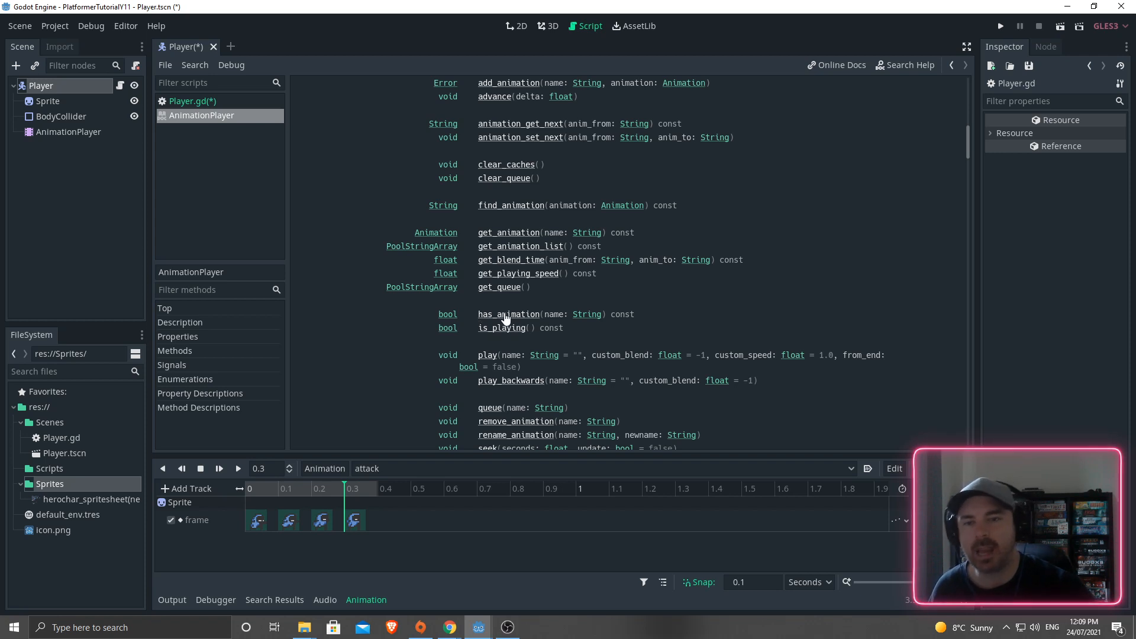
pyautogui.scroll(-3, 505, 318)
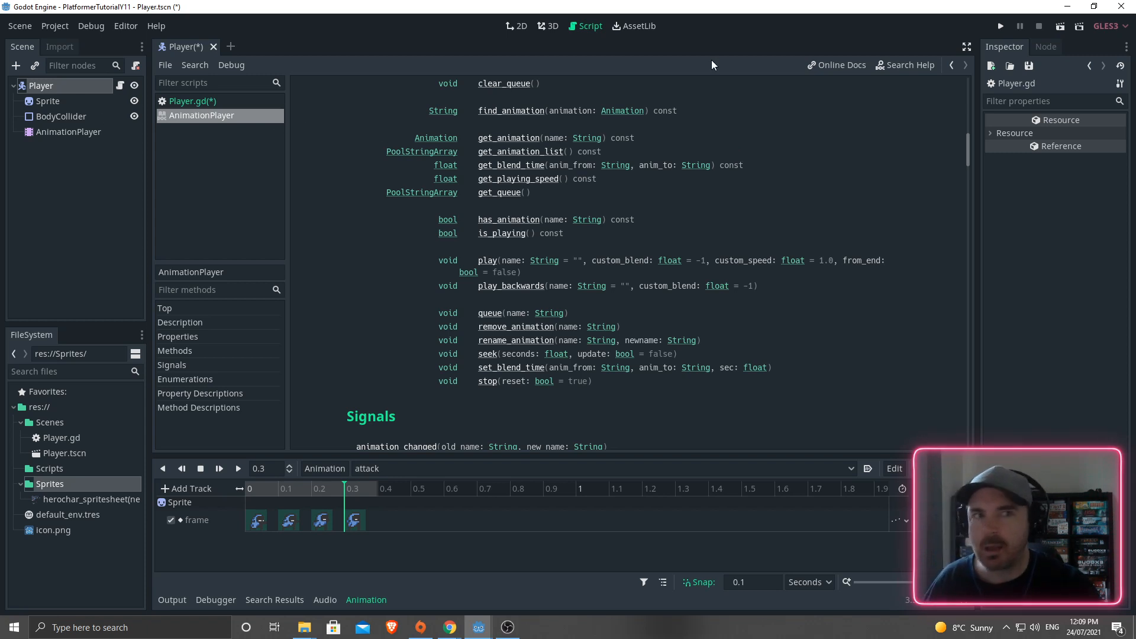
pyautogui.click(1060, 28)
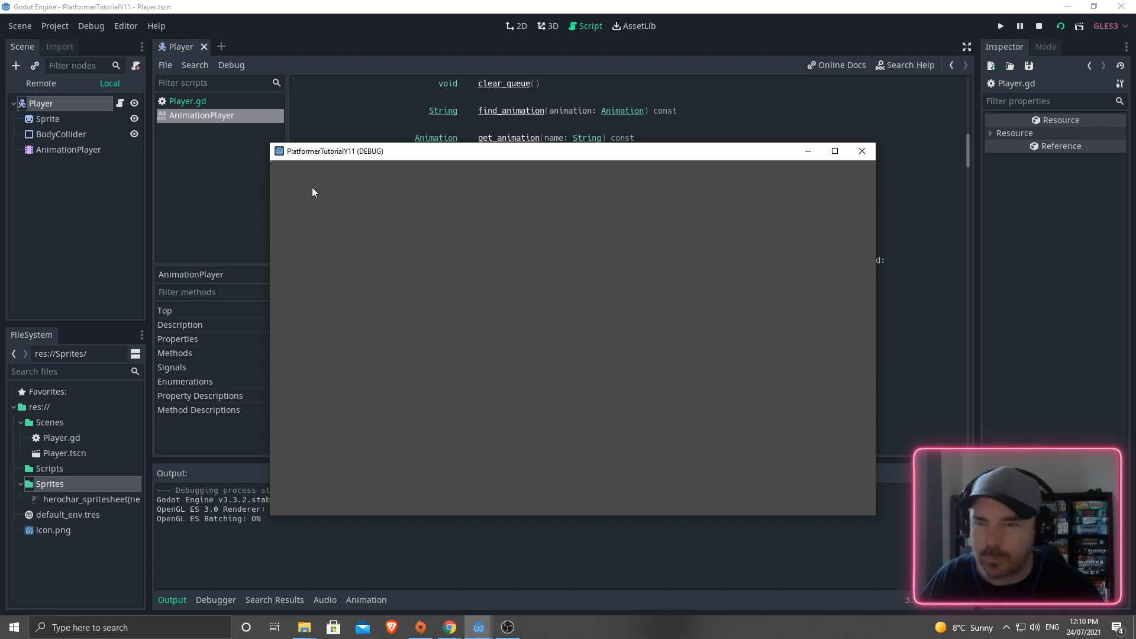
# - Close the game window and return to the Player's 2D view, zooming out and panning
pyautogui.click(867, 156)
pyautogui.click(514, 27)
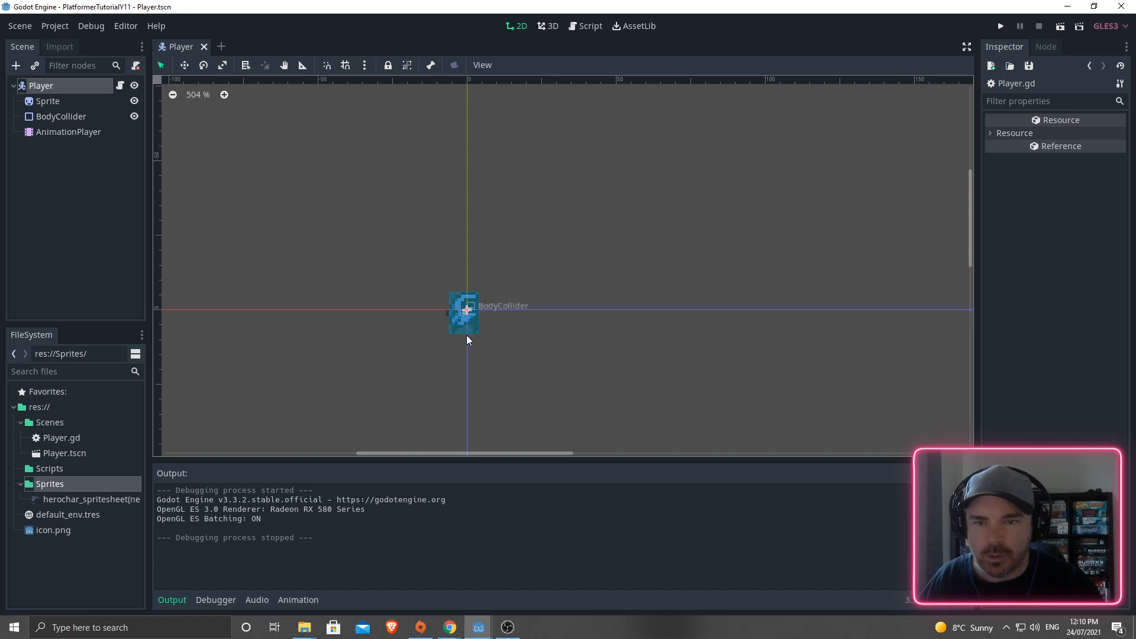
pyautogui.scroll(-9, 482, 340)
pyautogui.moveTo(558, 340); pyautogui.dragTo(374, 184, button='middle')
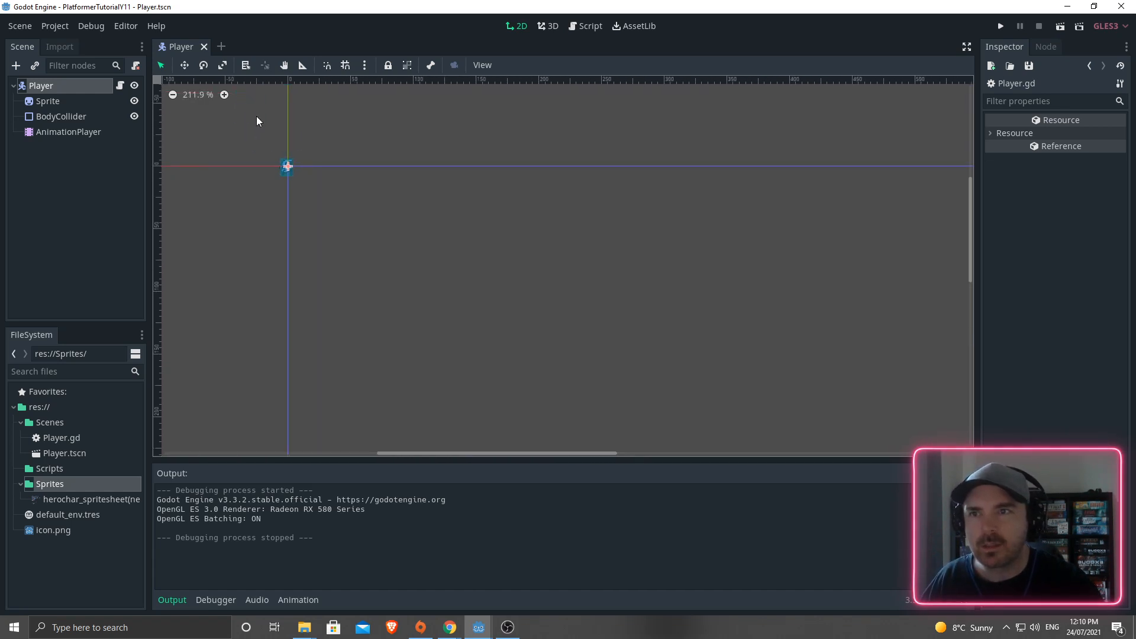
# - Create a new 2D scene and rename its root node to World
pyautogui.click(222, 46)
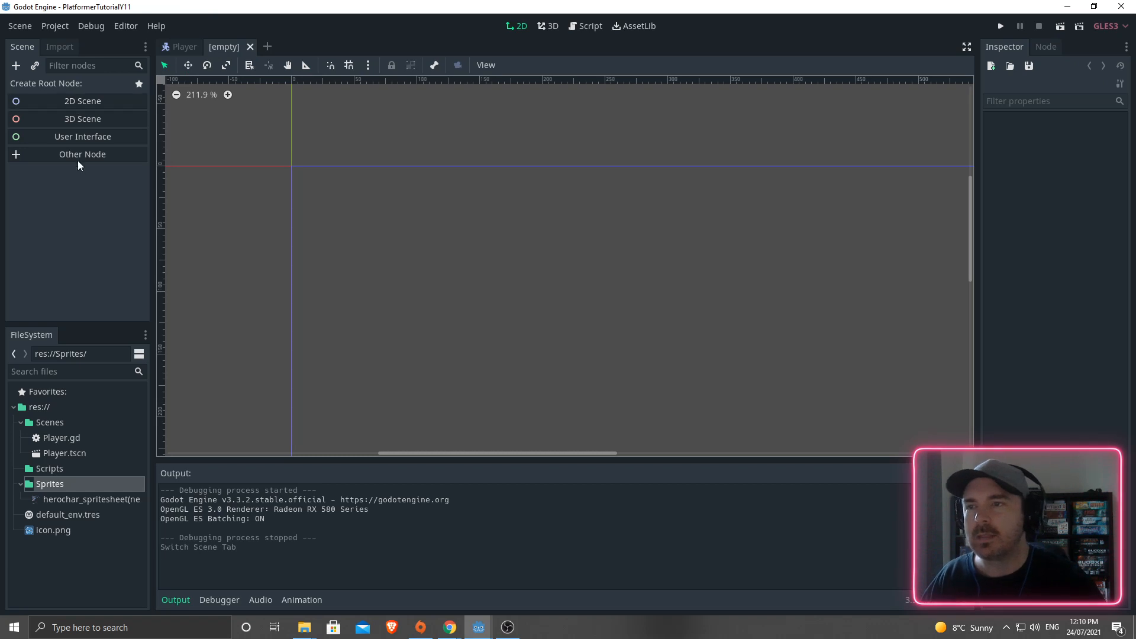
pyautogui.click(75, 102)
pyautogui.doubleClick(41, 86)
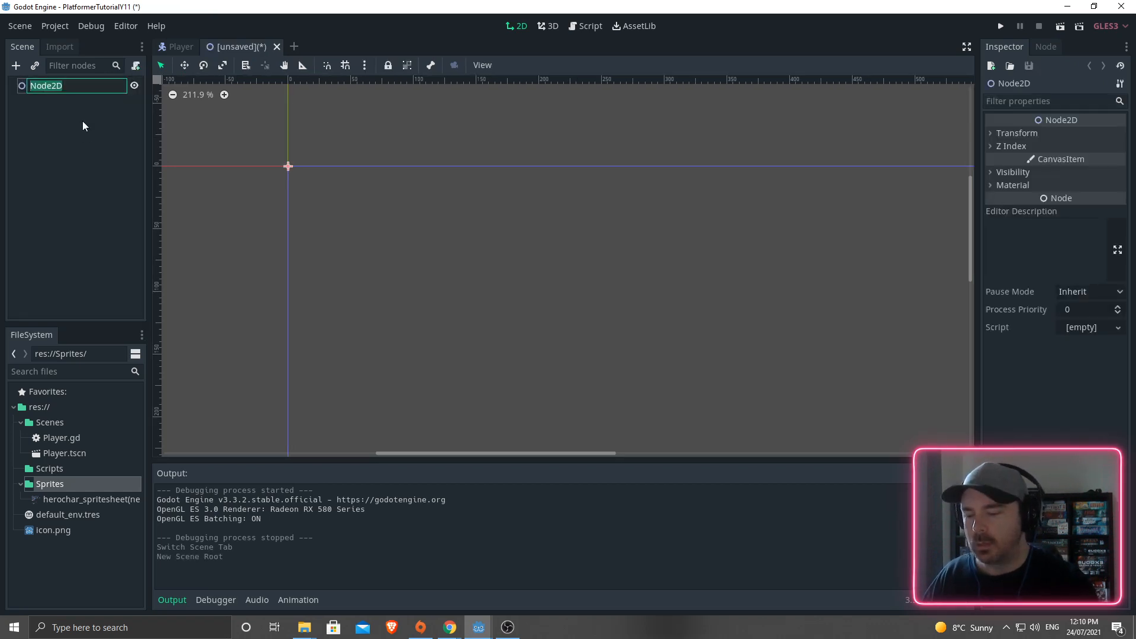
pyautogui.write('World')
pyautogui.press('Return')
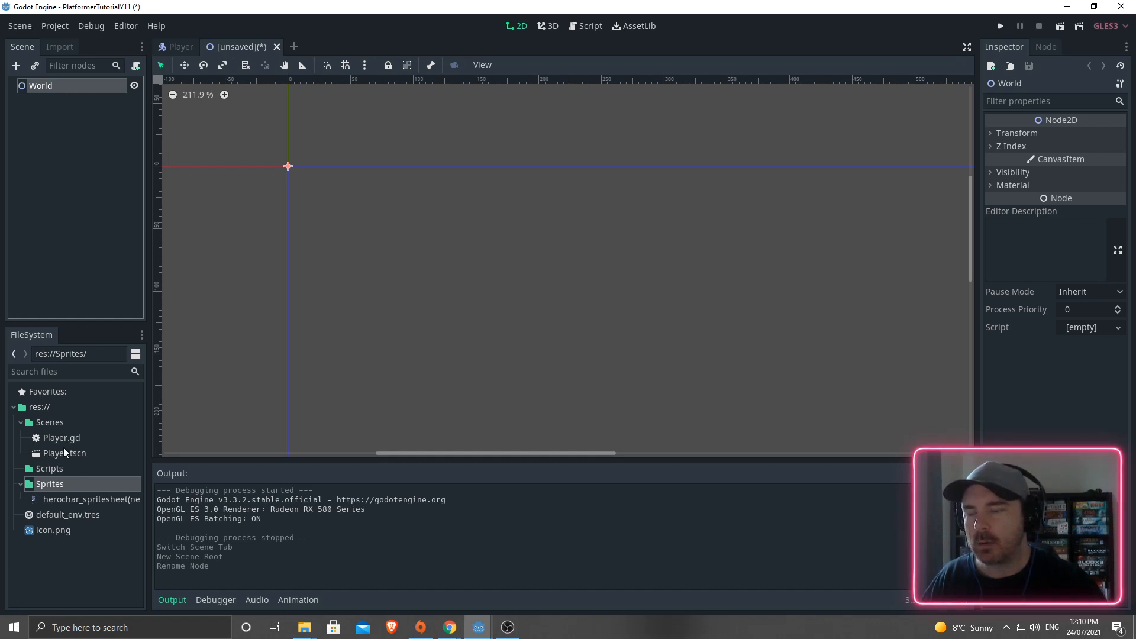
# - Instance Player.tscn under World and move it to (226, 110)
pyautogui.moveTo(49, 454); pyautogui.dragTo(37, 88)
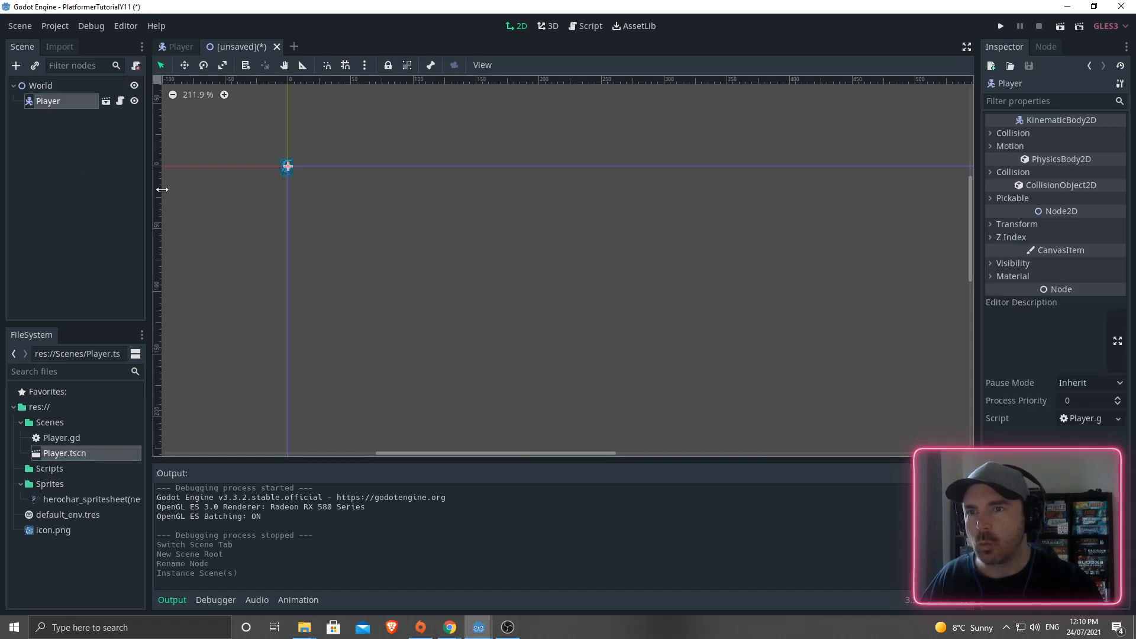
pyautogui.moveTo(285, 173); pyautogui.dragTo(567, 312)
pyautogui.click(605, 286)
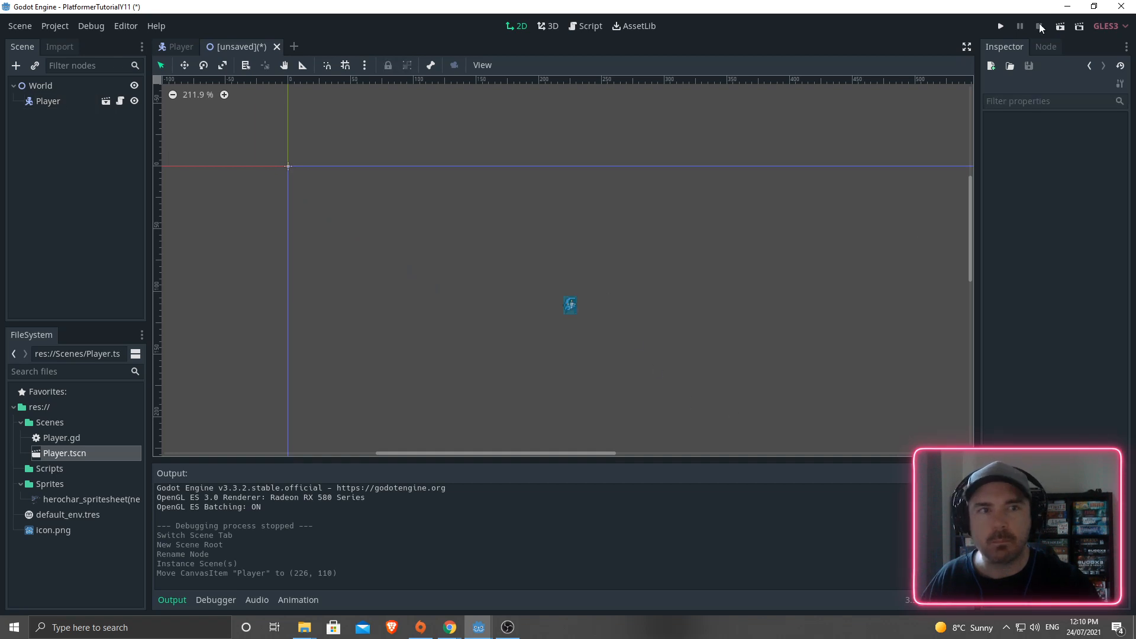
# - Run the new scene, saving it as World.tscn in Scenes
pyautogui.click(1060, 27)
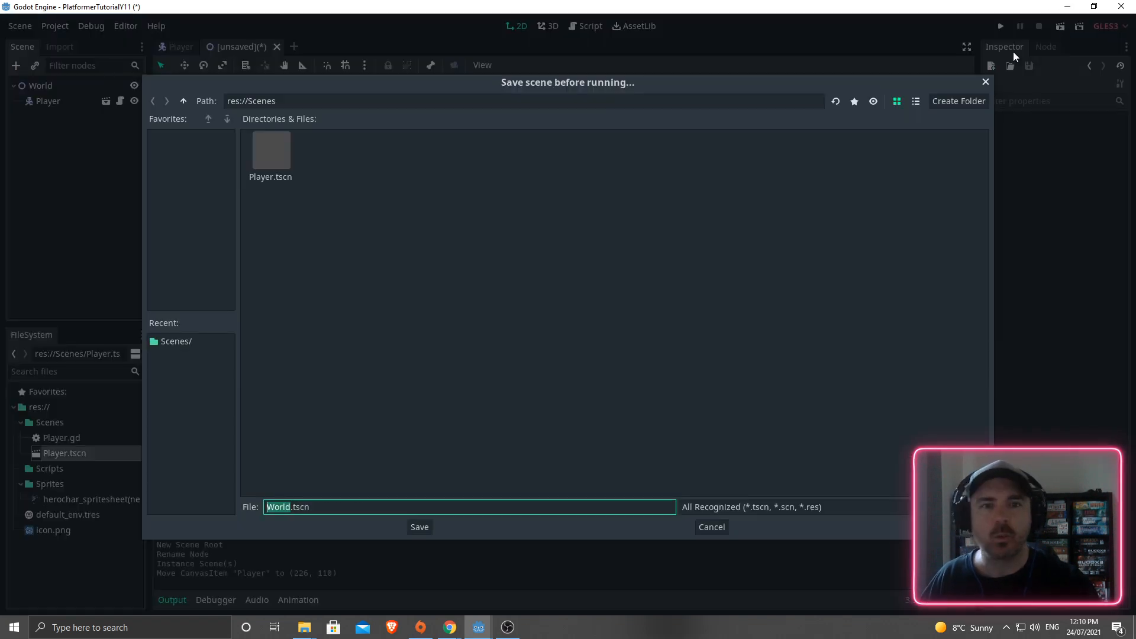
pyautogui.press('Return')
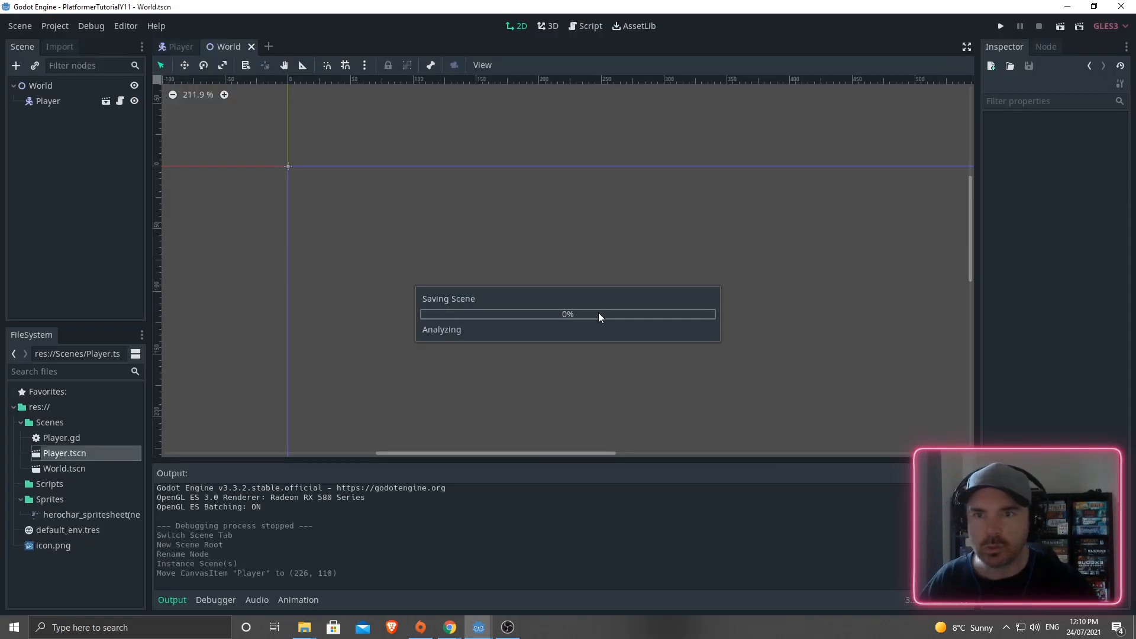